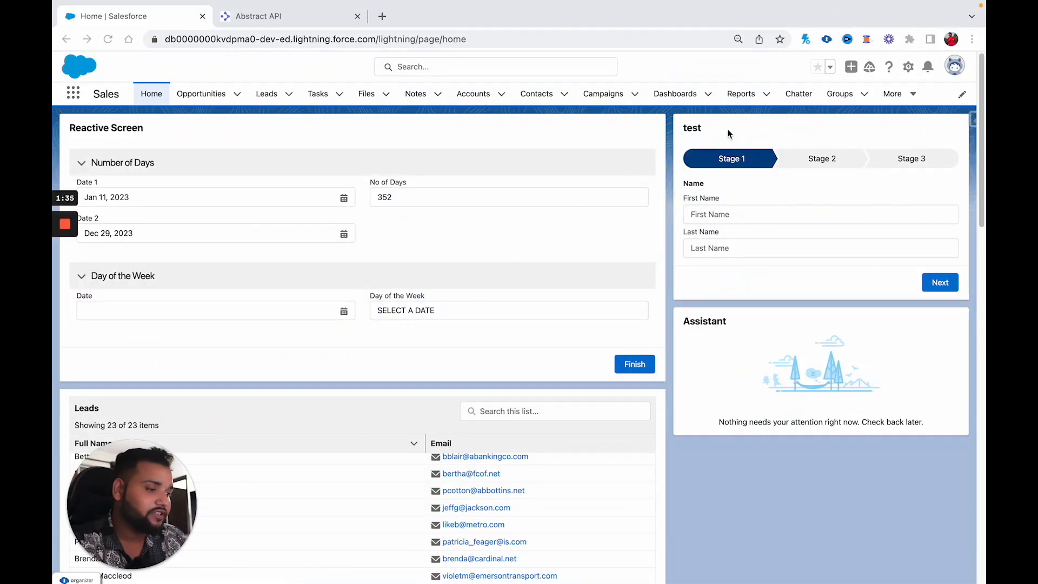
Step: Open Setup, filter Quick Find by 'Perm' and go to the Permission Sets page
{"action": "left_click", "coordinate": [909, 65]}
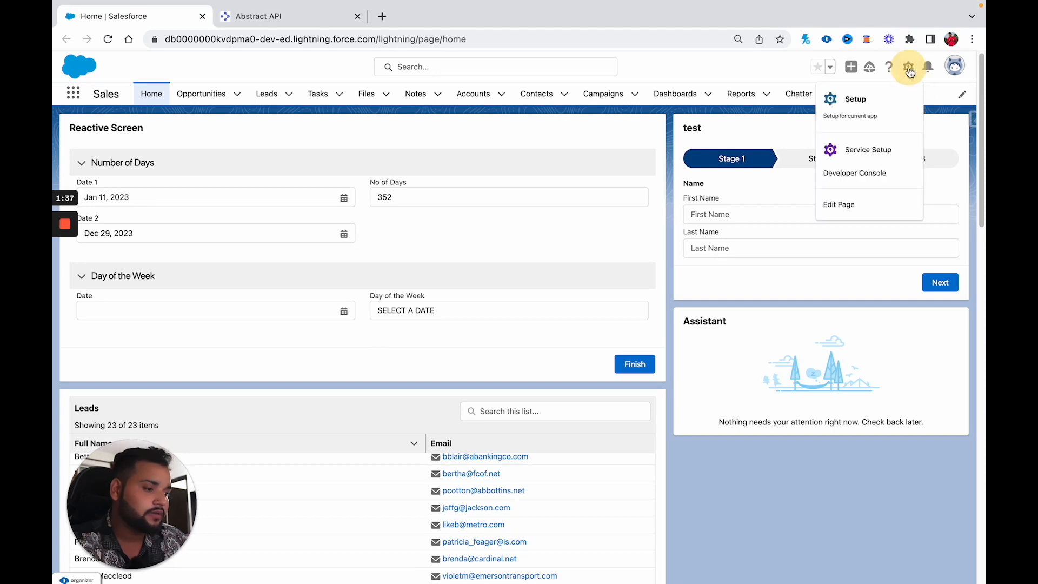
{"action": "left_click", "coordinate": [871, 99]}
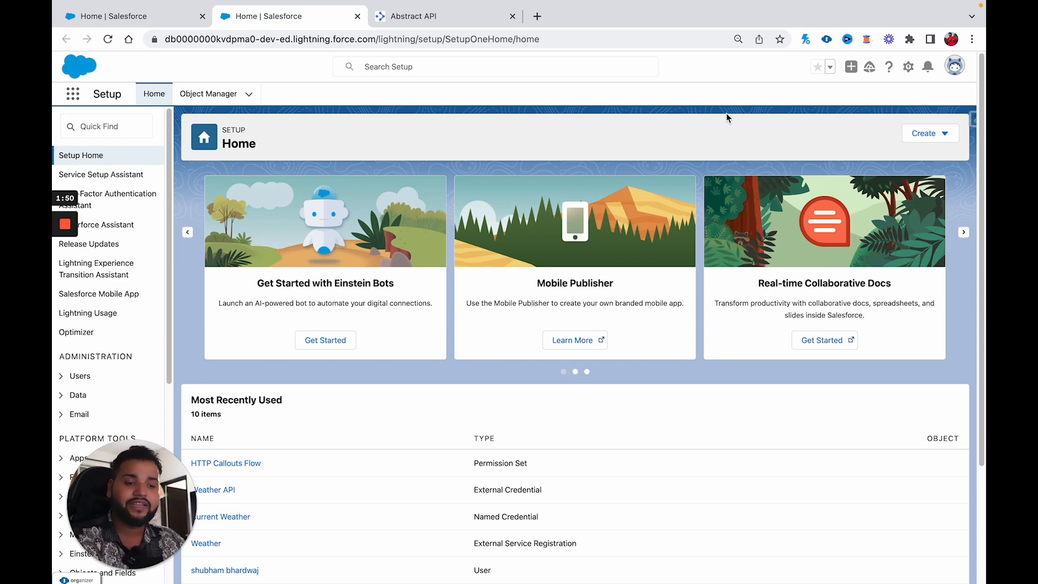
{"action": "left_click", "coordinate": [109, 135]}
{"action": "type", "text": "Perm"}
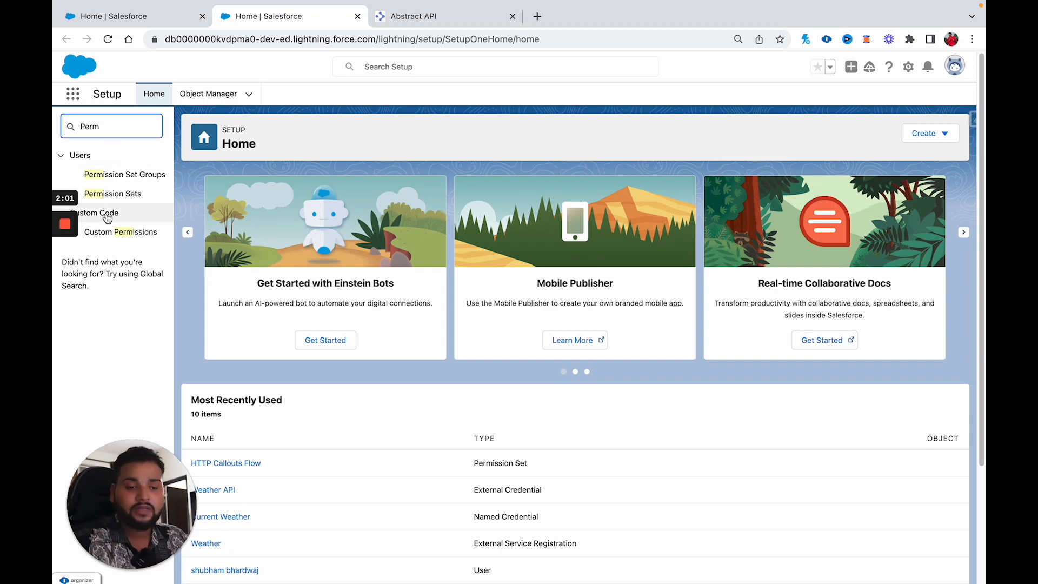
{"action": "left_click", "coordinate": [123, 198]}
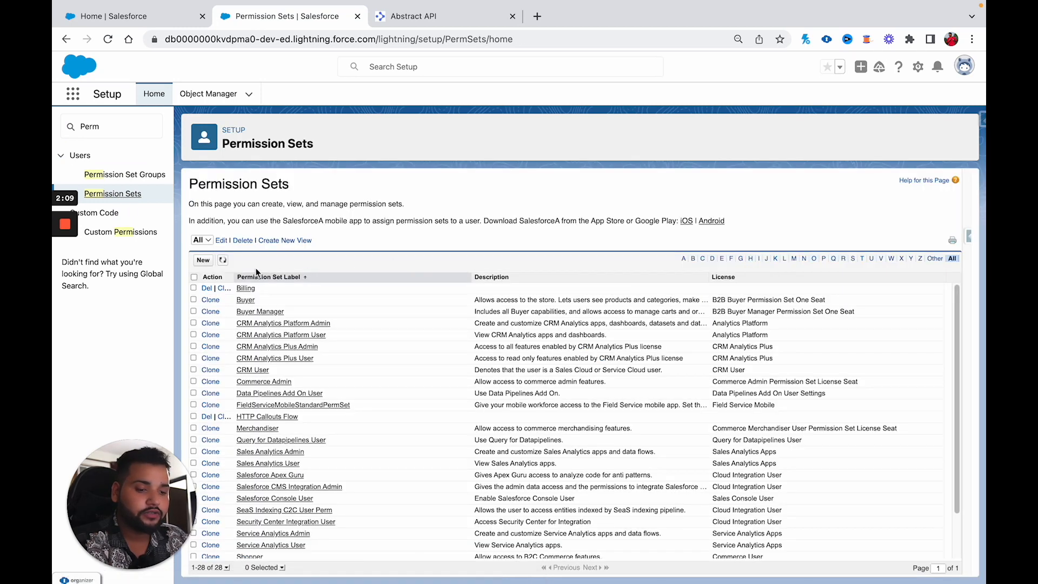
Step: Create and save a new permission set labelled 'Http Callout Flow'
{"action": "left_click", "coordinate": [209, 261]}
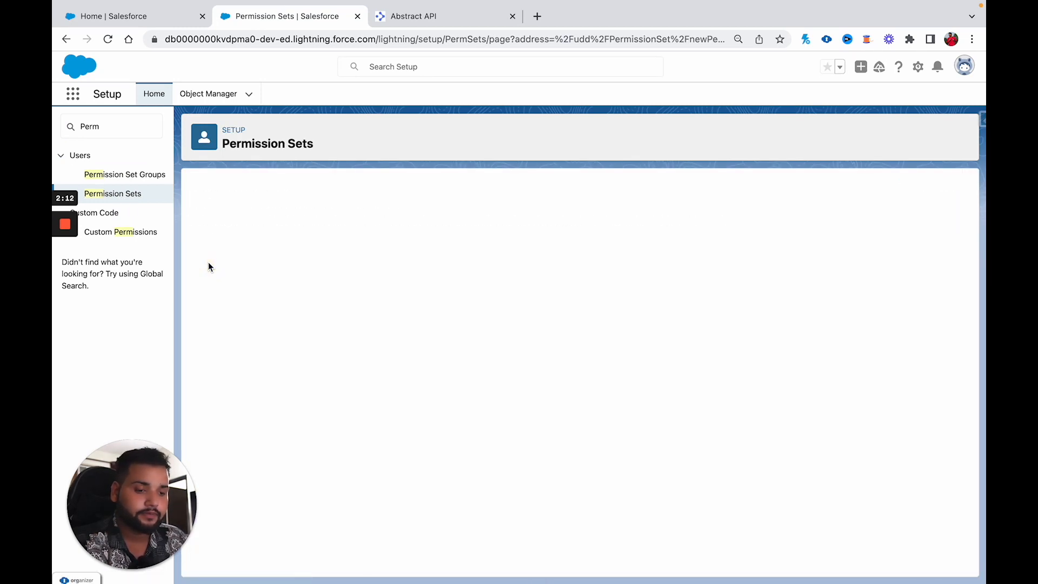
{"action": "type", "text": "Http Callout Flow"}
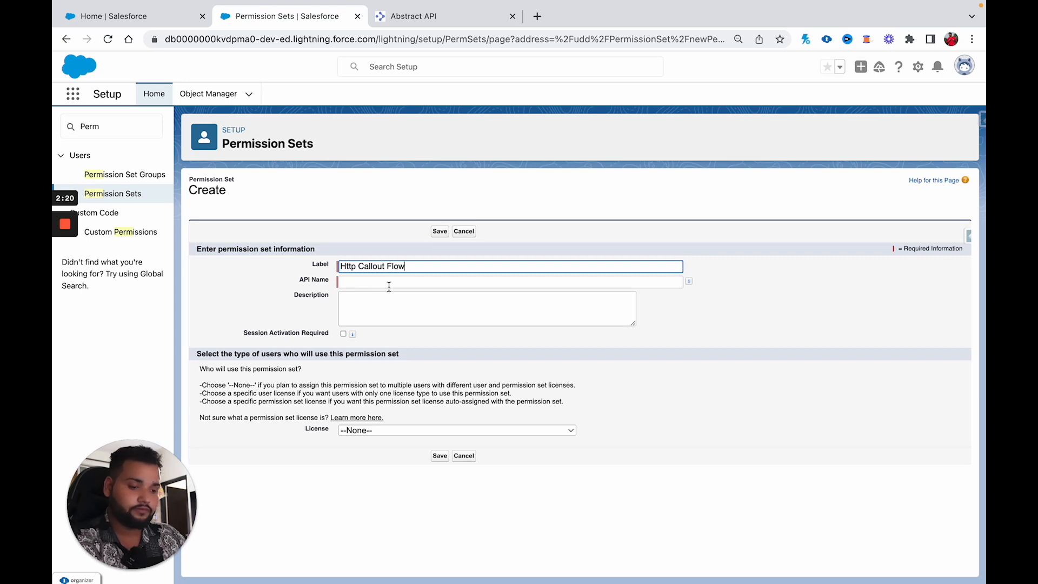
{"action": "left_click", "coordinate": [440, 232]}
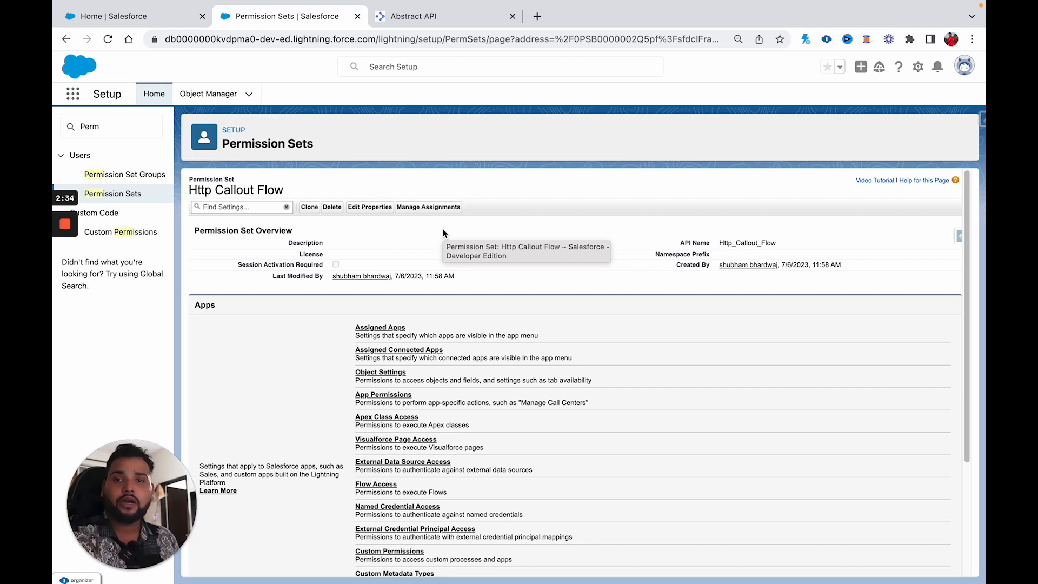
{"action": "left_click", "coordinate": [418, 211]}
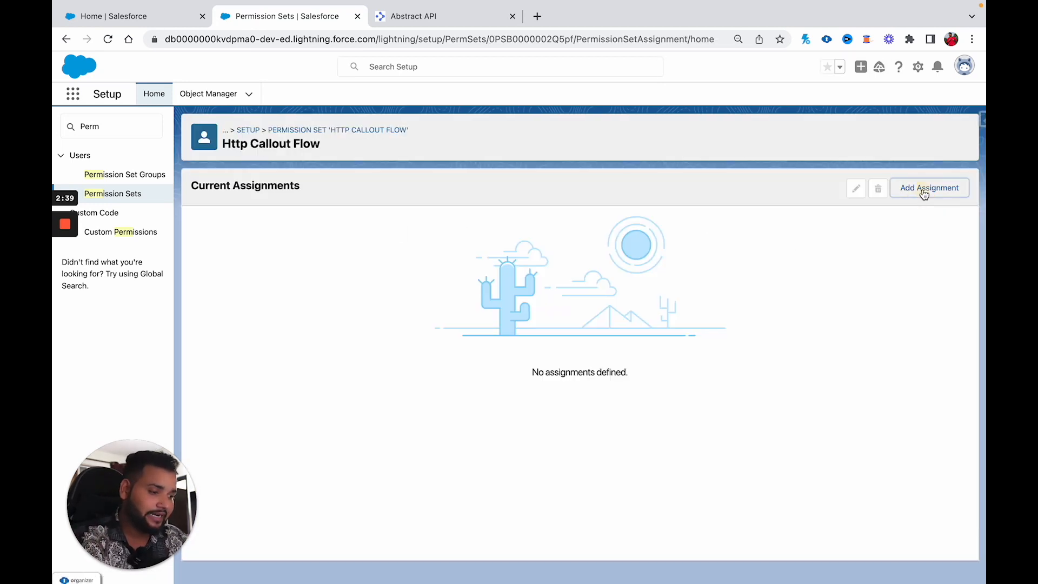
Step: Assign Http Callout Flow to the System Administrator user with no expiration date
{"action": "left_click", "coordinate": [923, 189]}
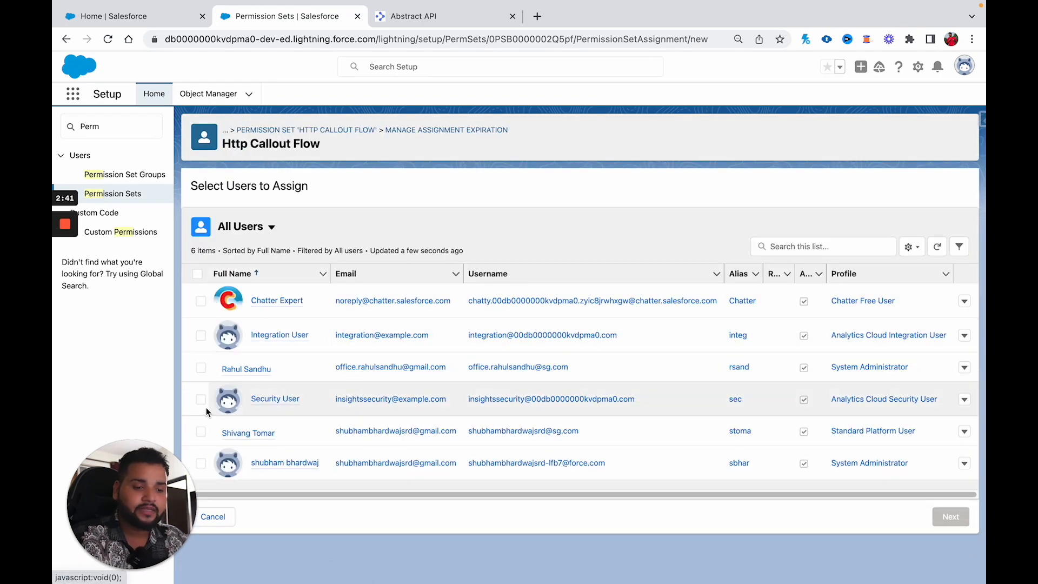
{"action": "left_click", "coordinate": [200, 463]}
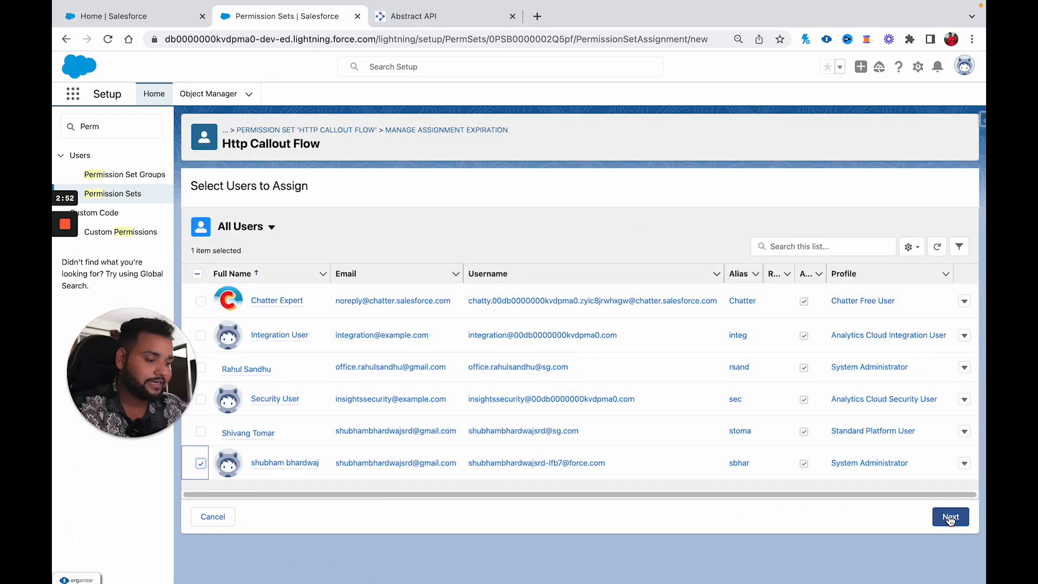
{"action": "left_click", "coordinate": [950, 517]}
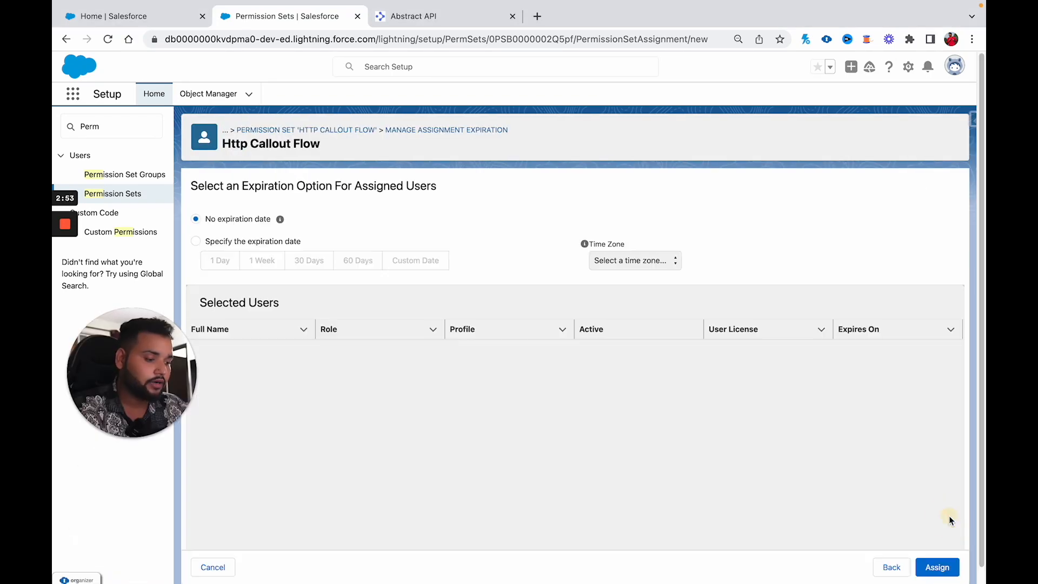
{"action": "left_click_drag", "start_coordinate": [165, 401], "coordinate": [165, 526]}
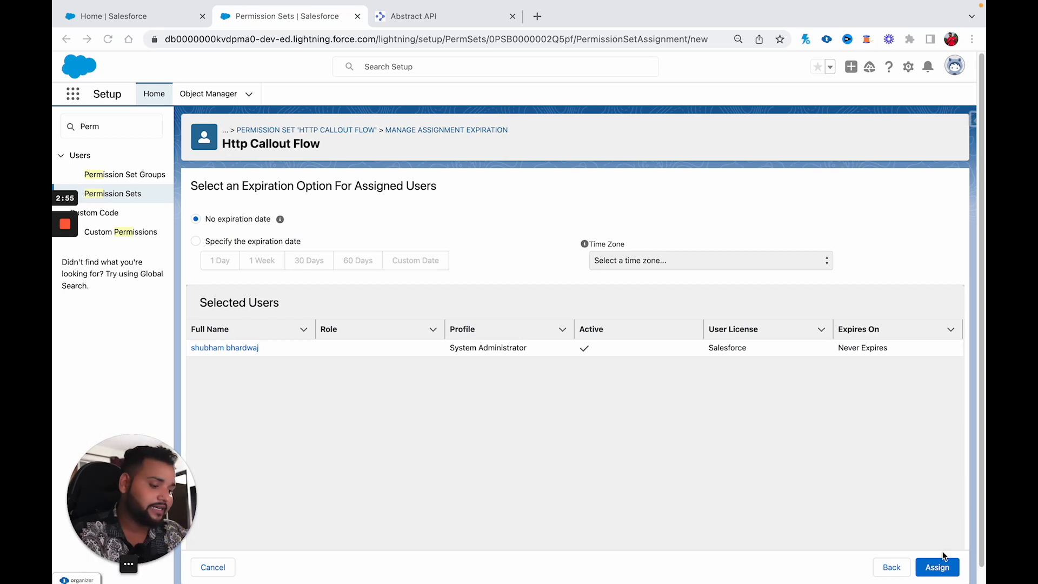
{"action": "left_click", "coordinate": [936, 571]}
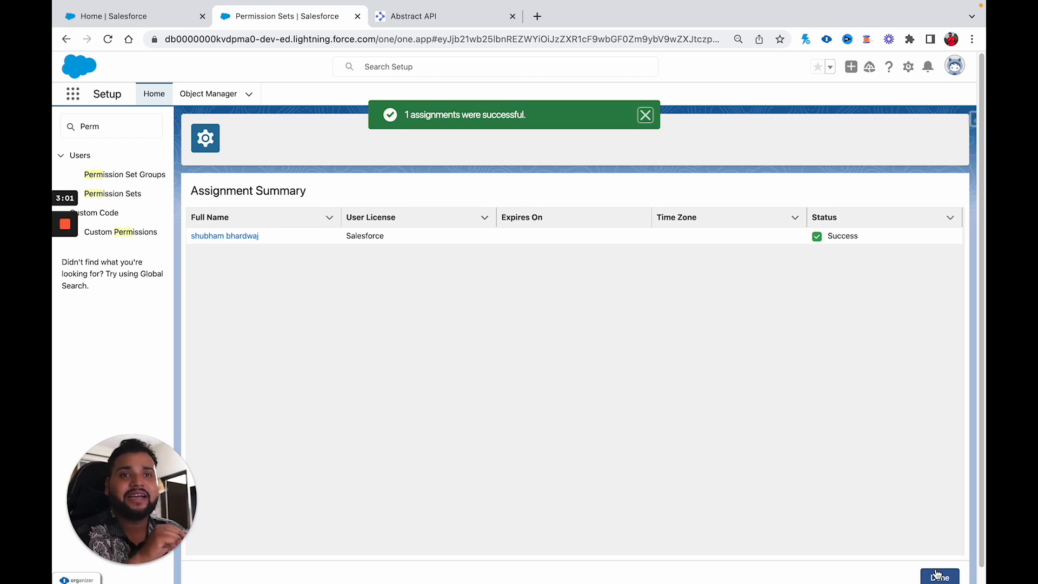
{"action": "left_click", "coordinate": [93, 128]}
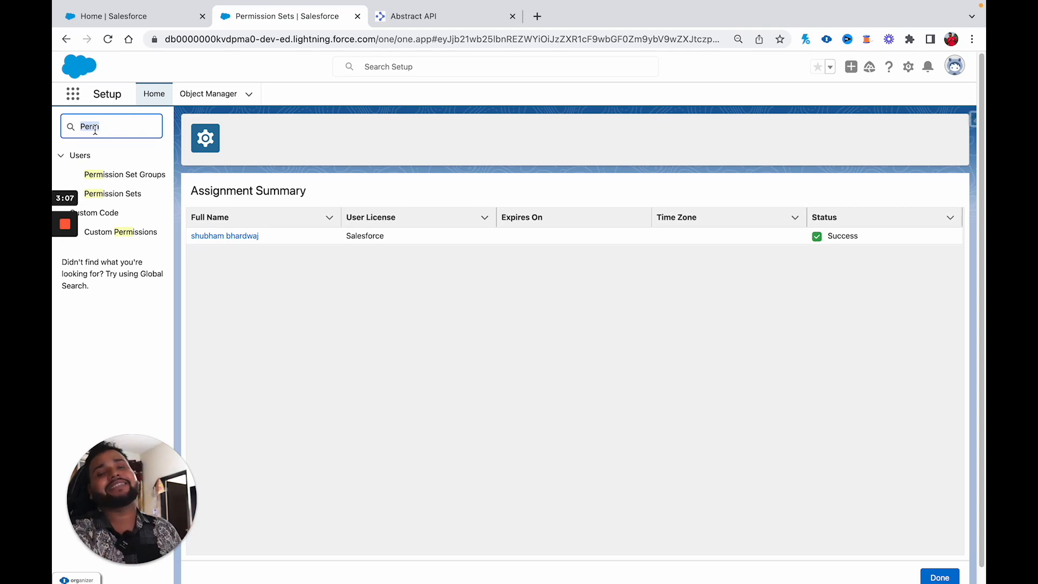
Step: Find Named Credentials via Quick Find 'named' and look over both tabs without creating anything
{"action": "key", "text": "BackSpace"}
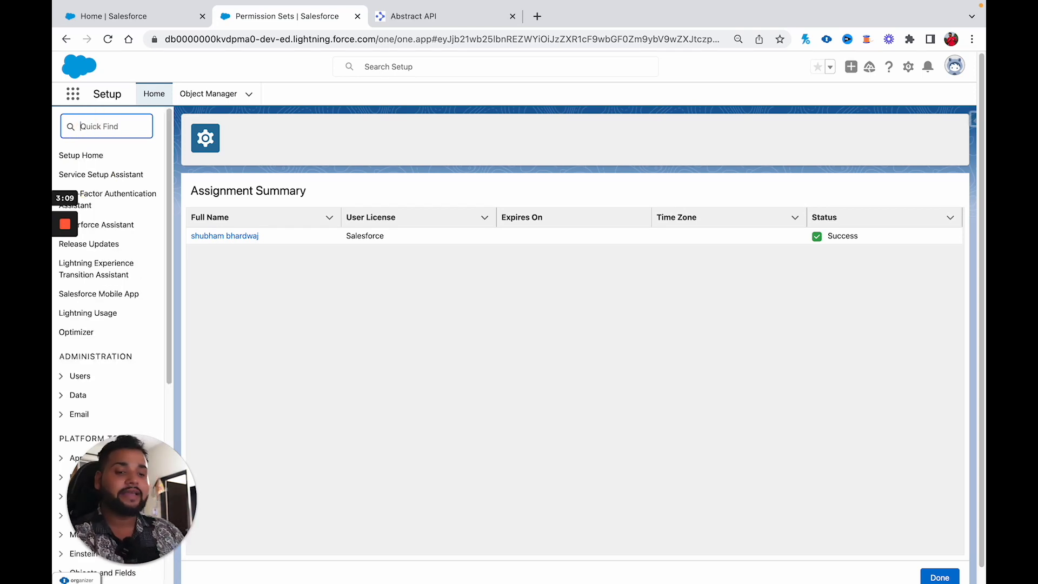
{"action": "type", "text": "named"}
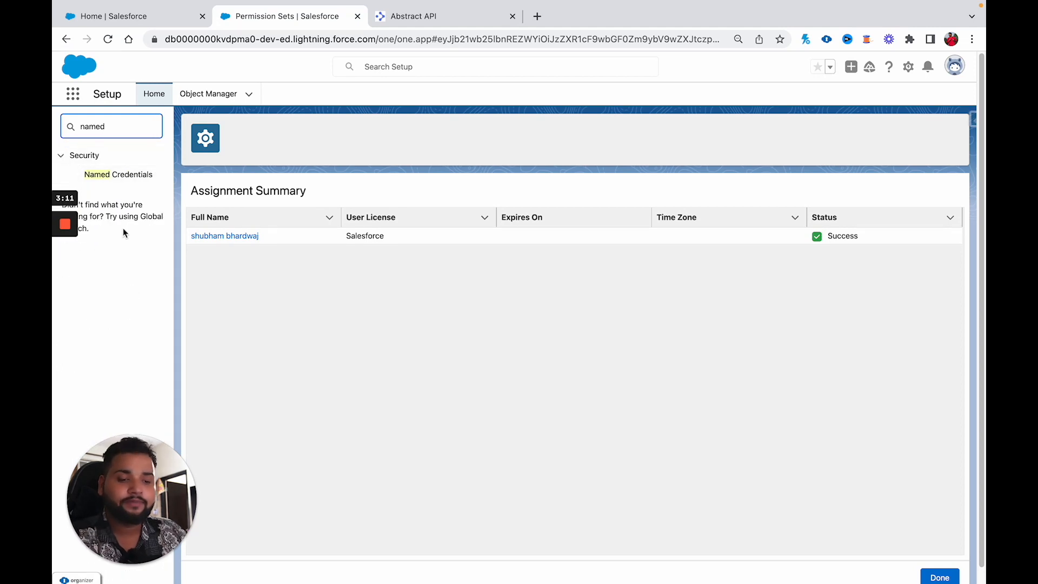
{"action": "left_click", "coordinate": [117, 178]}
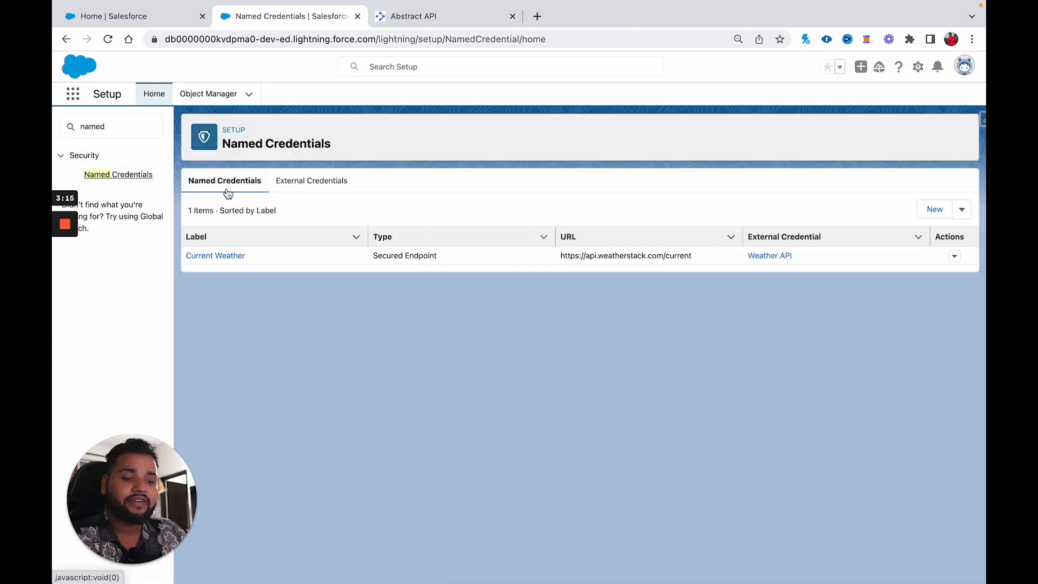
{"action": "left_click", "coordinate": [310, 187]}
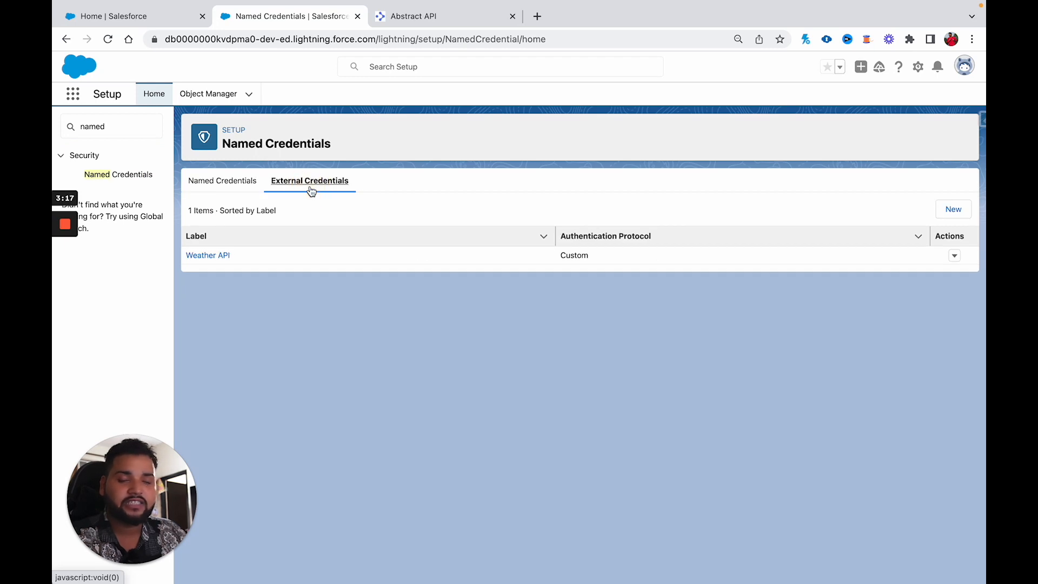
{"action": "left_click", "coordinate": [245, 188]}
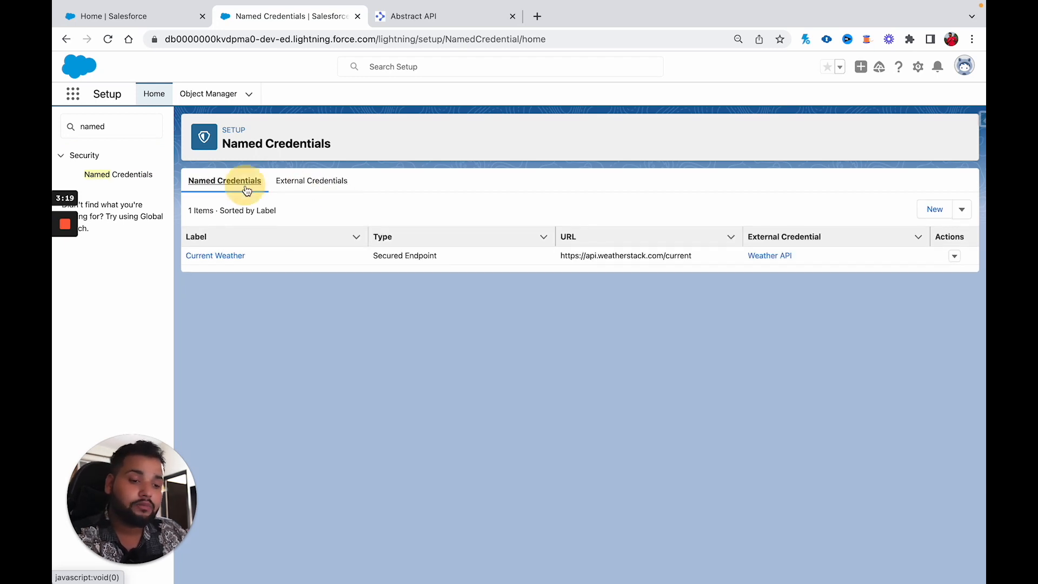
{"action": "left_click", "coordinate": [935, 210]}
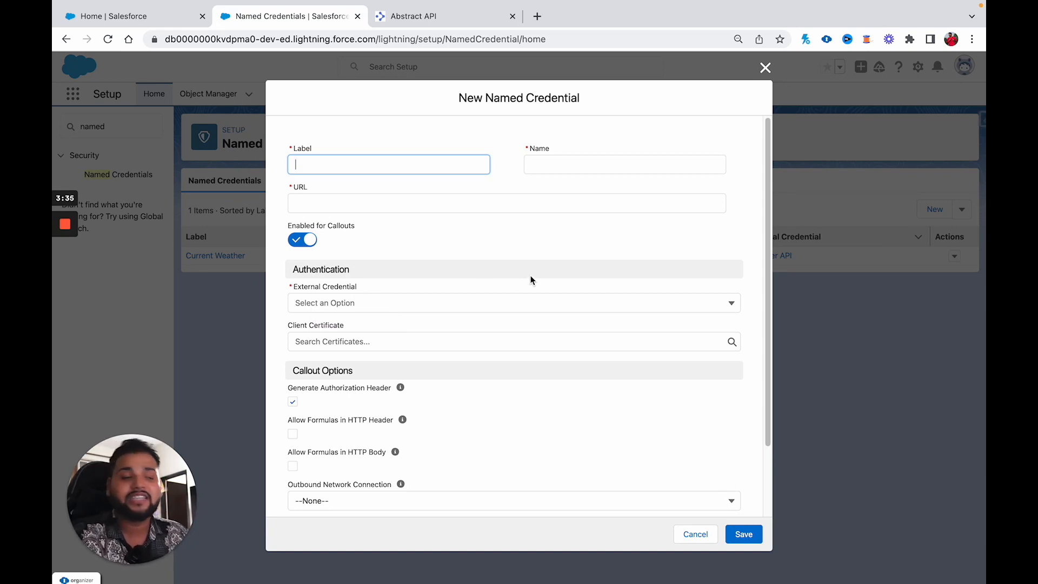
{"action": "left_click", "coordinate": [764, 68]}
Step: Start a new external credential labelled 'Email Validation Ex Cred'
{"action": "left_click", "coordinate": [316, 180]}
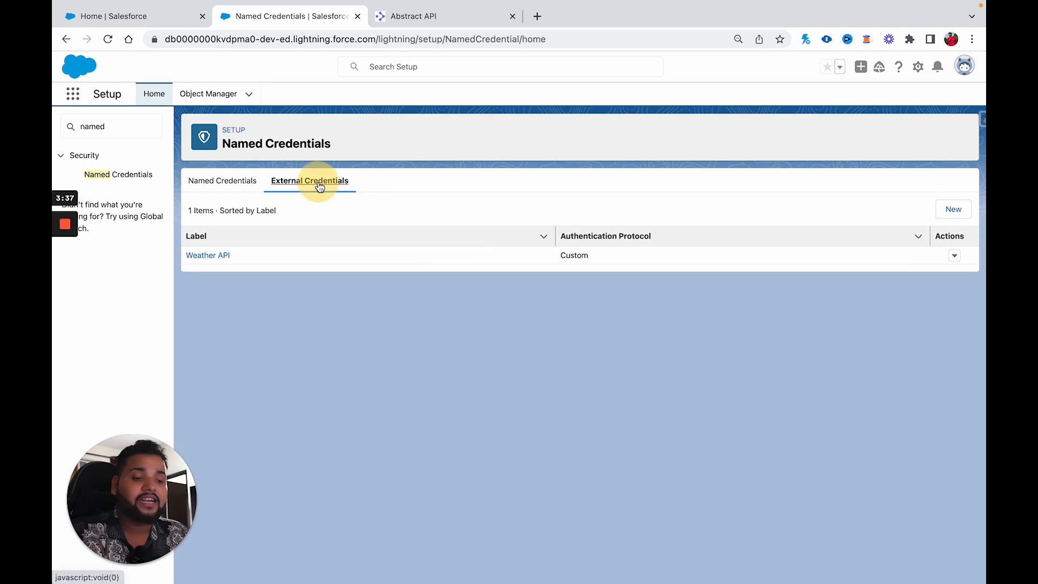
{"action": "left_click", "coordinate": [953, 211]}
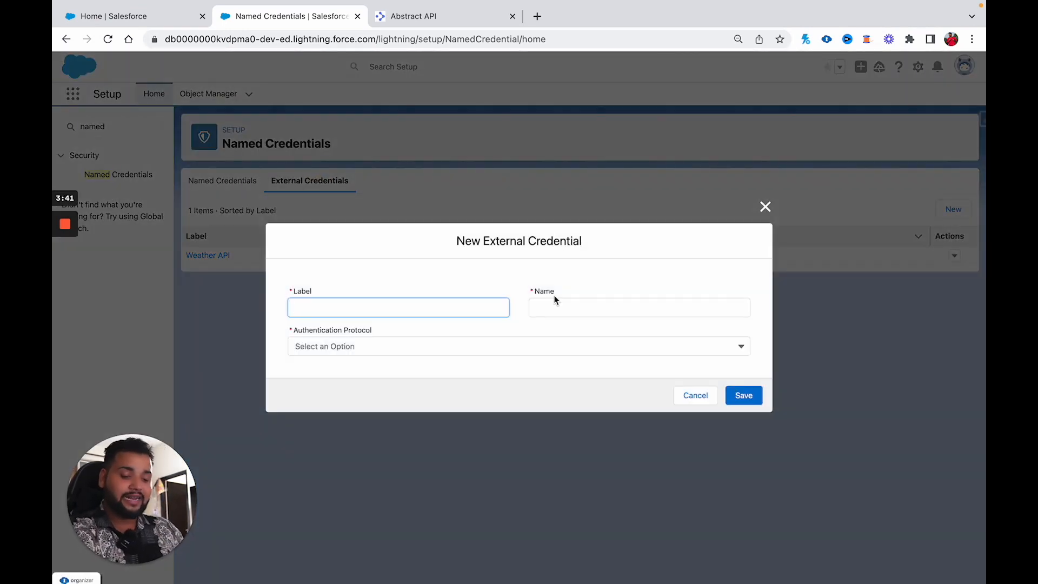
{"action": "type", "text": "Ra"}
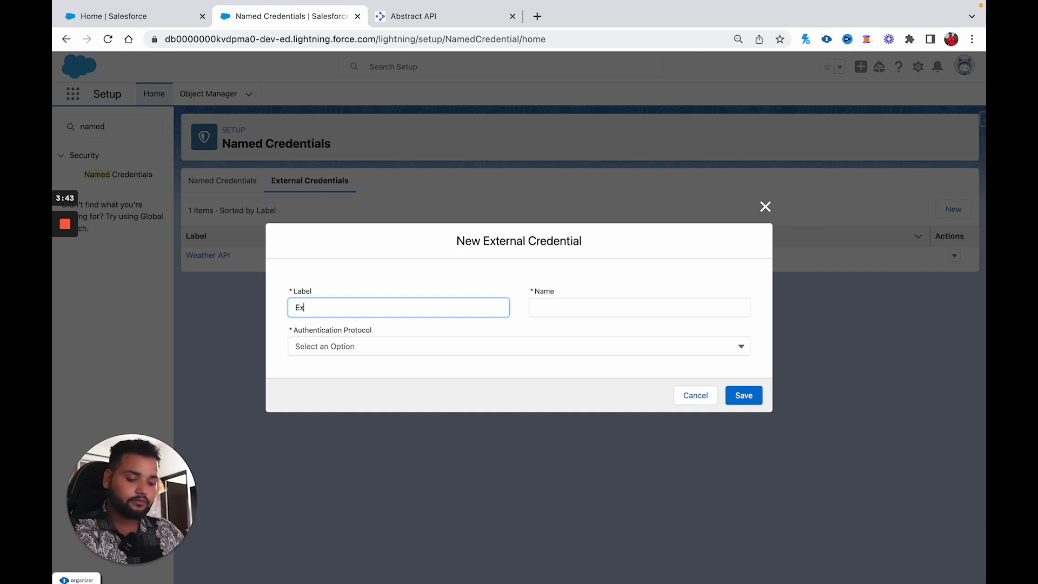
{"action": "key", "text": "BackSpace"}
{"action": "key", "text": "BackSpace"}
{"action": "type", "text": "E"}
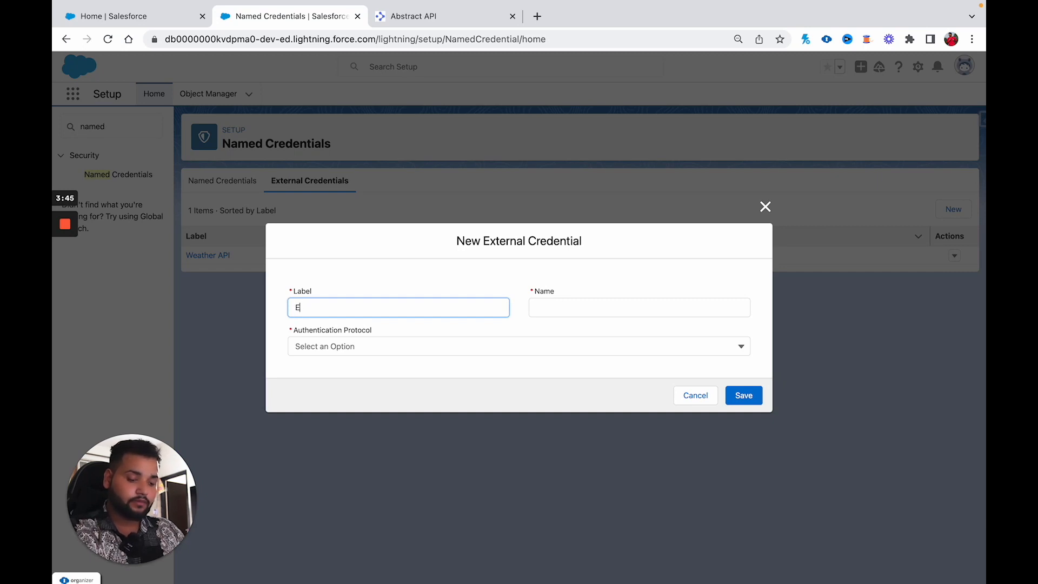
{"action": "type", "text": "mail Valida"}
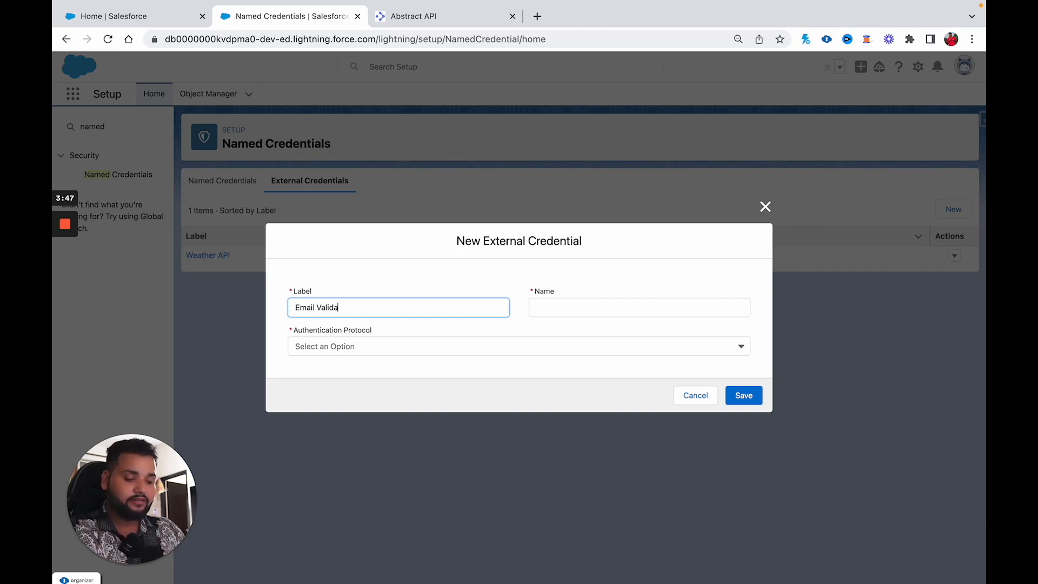
{"action": "type", "text": "tion EX Cred"}
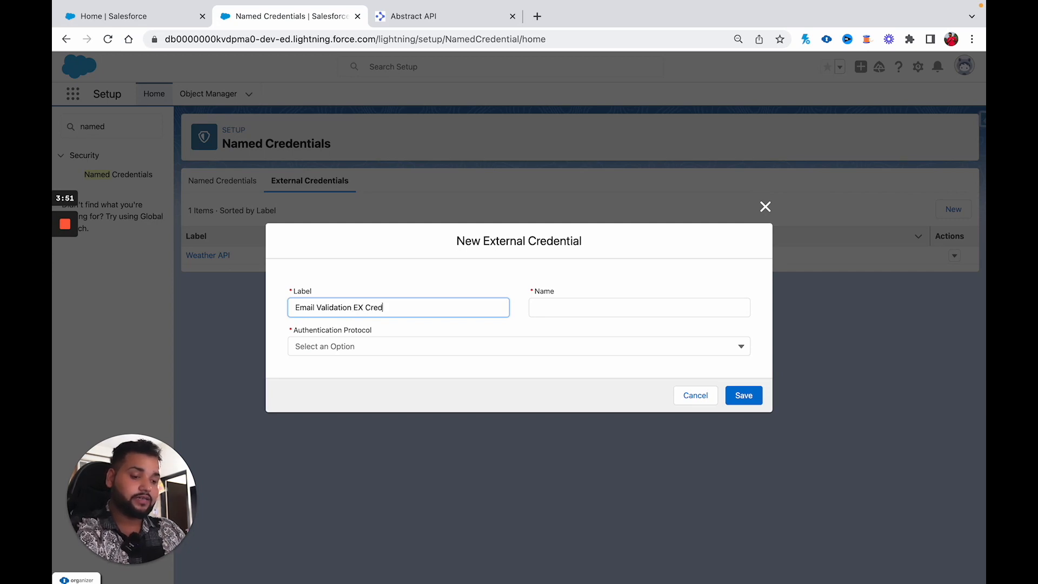
{"action": "left_click", "coordinate": [366, 308]}
{"action": "key", "text": "BackSpace"}
{"action": "type", "text": "x"}
{"action": "left_click", "coordinate": [564, 310]}
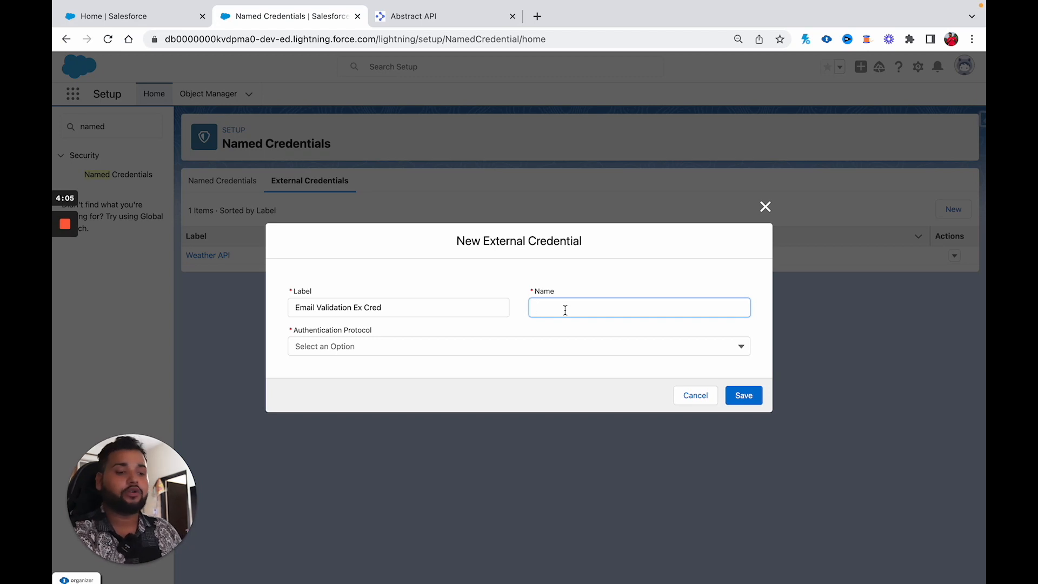
Step: Copy the label into the Name field and open the Authentication Protocol choices
{"action": "left_click_drag", "start_coordinate": [406, 308], "coordinate": [296, 309]}
{"action": "key", "text": "ctrl+c"}
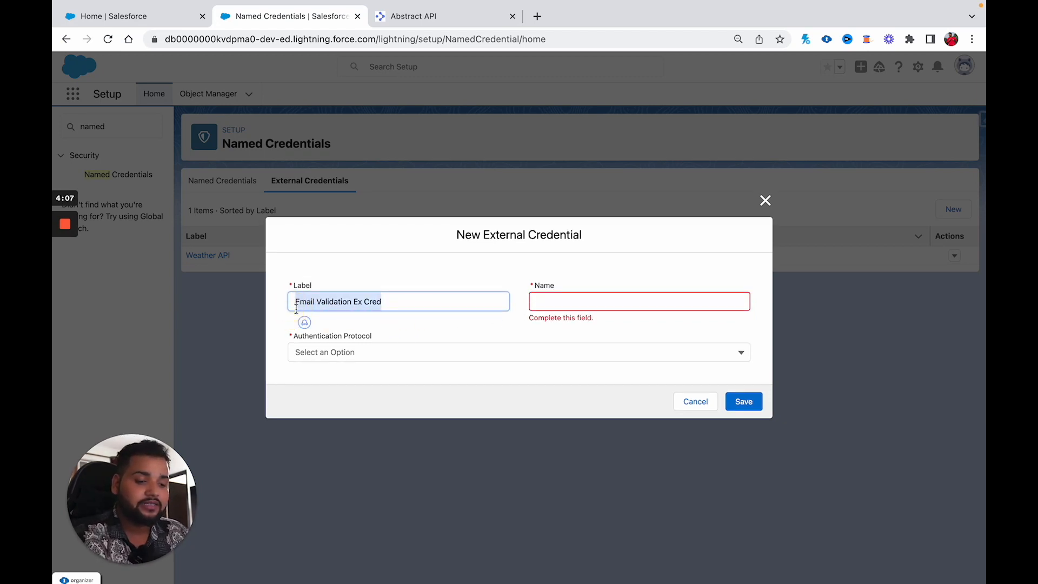
{"action": "left_click", "coordinate": [598, 301]}
{"action": "key", "text": "ctrl+v"}
{"action": "left_click", "coordinate": [528, 351]}
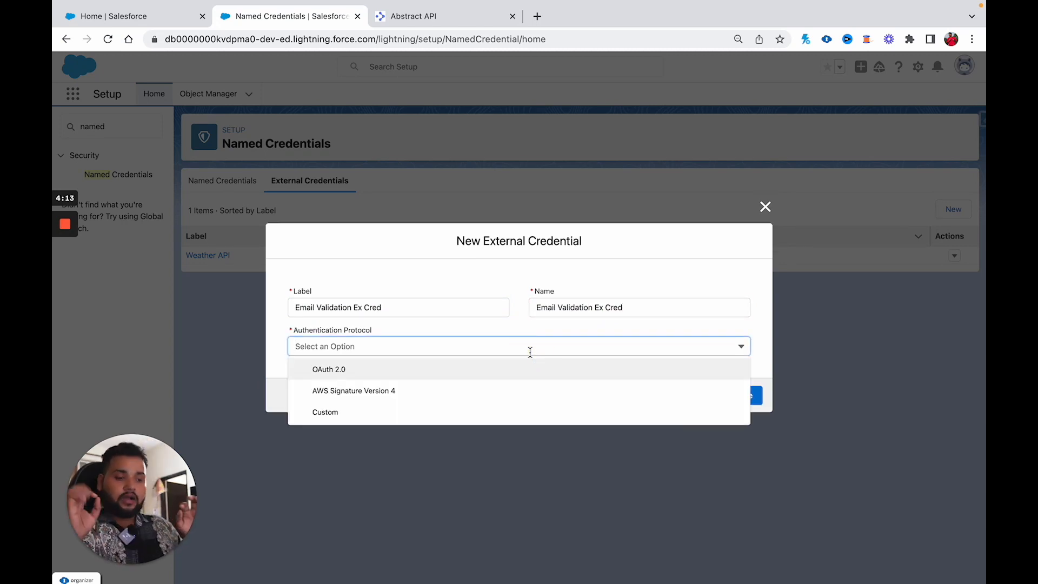
{"action": "left_click", "coordinate": [526, 331]}
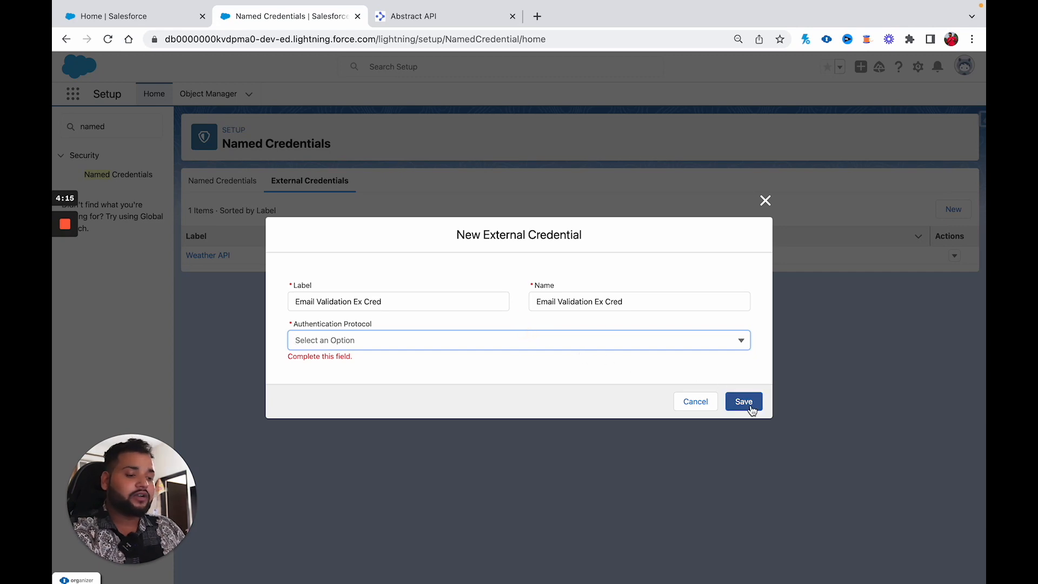
Step: Reopen the Authentication Protocol dropdown on the new external credential
{"action": "left_click", "coordinate": [535, 345]}
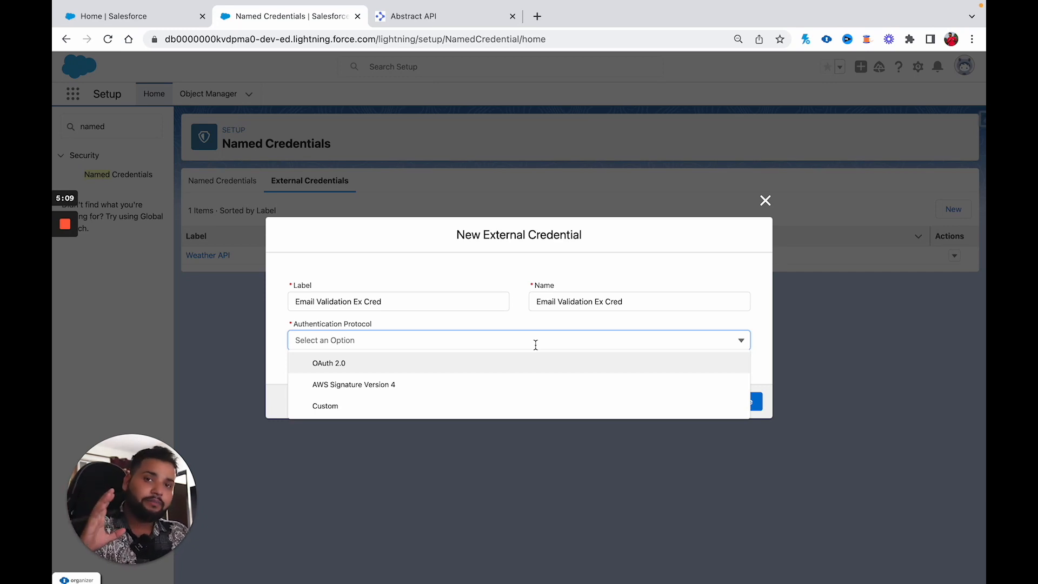
Step: Choose Custom as the authentication protocol and attempt to save
{"action": "left_click", "coordinate": [323, 409]}
{"action": "left_click", "coordinate": [505, 371]}
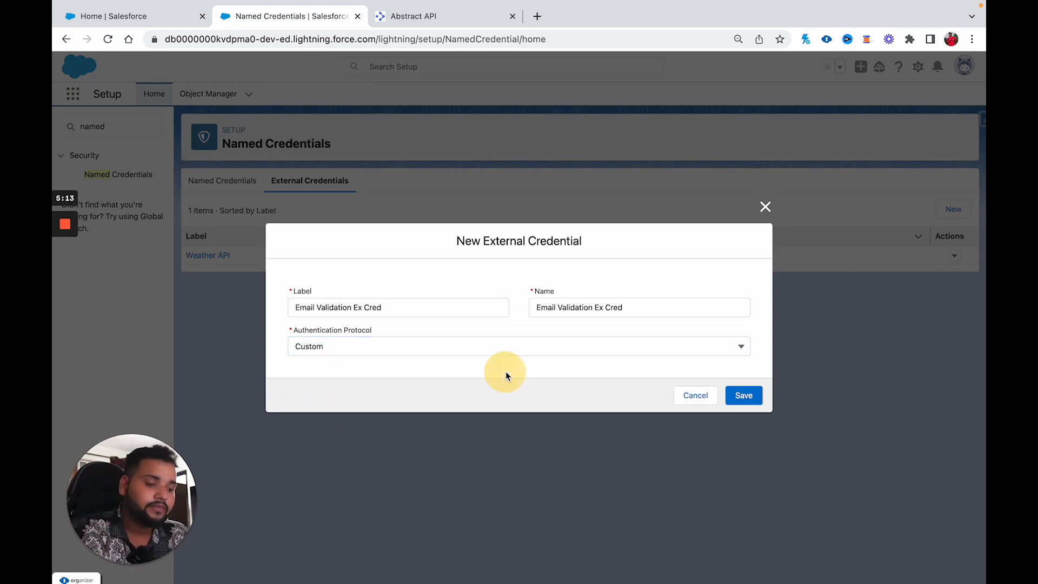
{"action": "left_click", "coordinate": [737, 398]}
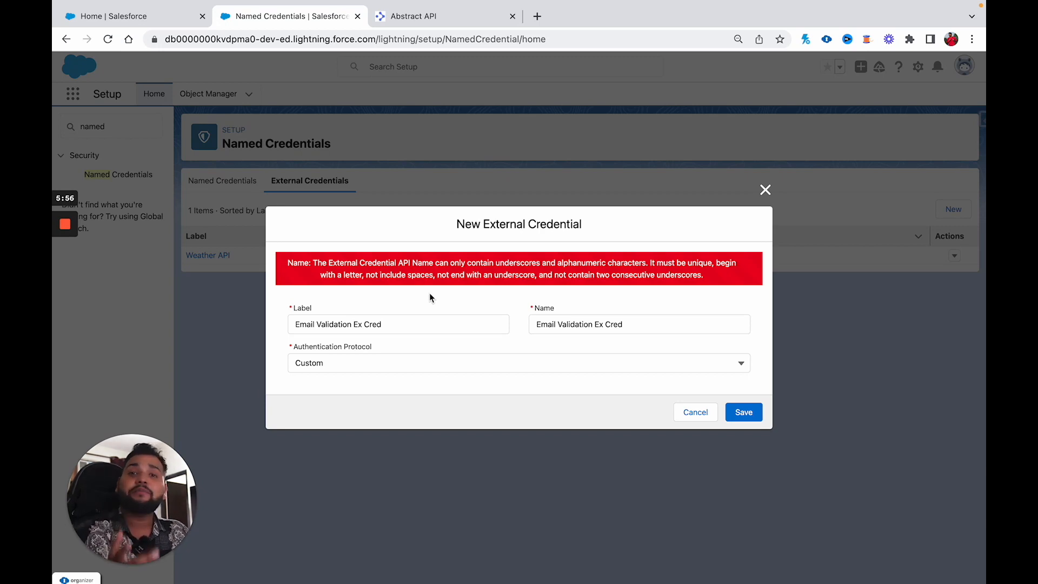
Step: Change the name to Email_Validation_Ex_Cred, replacing spaces with underscores, and save
{"action": "left_click", "coordinate": [558, 330]}
{"action": "key", "text": "BackSpace"}
{"action": "type", "text": "_"}
{"action": "left_click", "coordinate": [596, 326]}
{"action": "key", "text": "BackSpace"}
{"action": "type", "text": "_"}
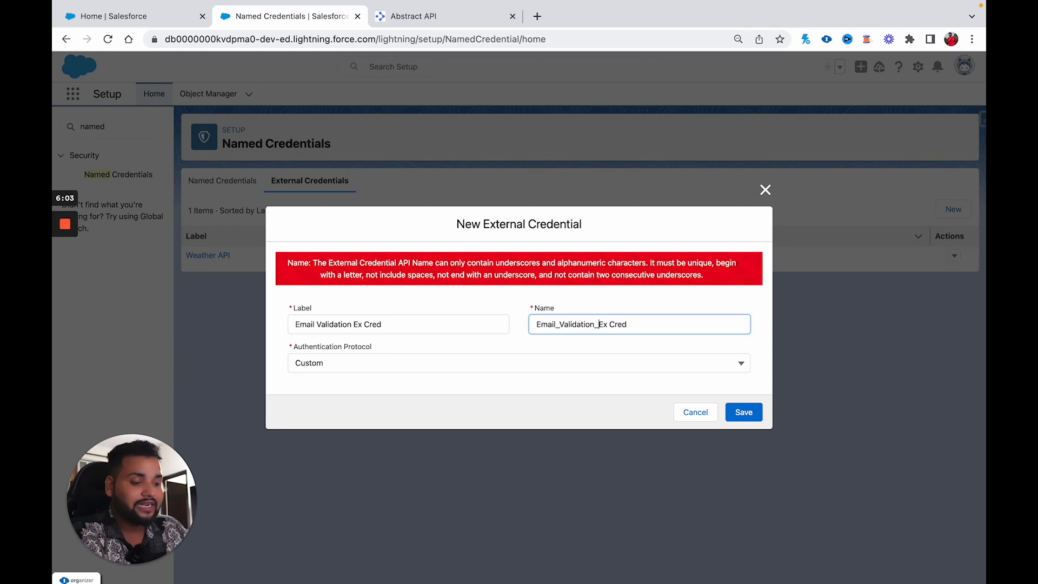
{"action": "left_click", "coordinate": [613, 326]}
{"action": "key", "text": "BackSpace"}
{"action": "type", "text": "_"}
{"action": "left_click", "coordinate": [744, 413]}
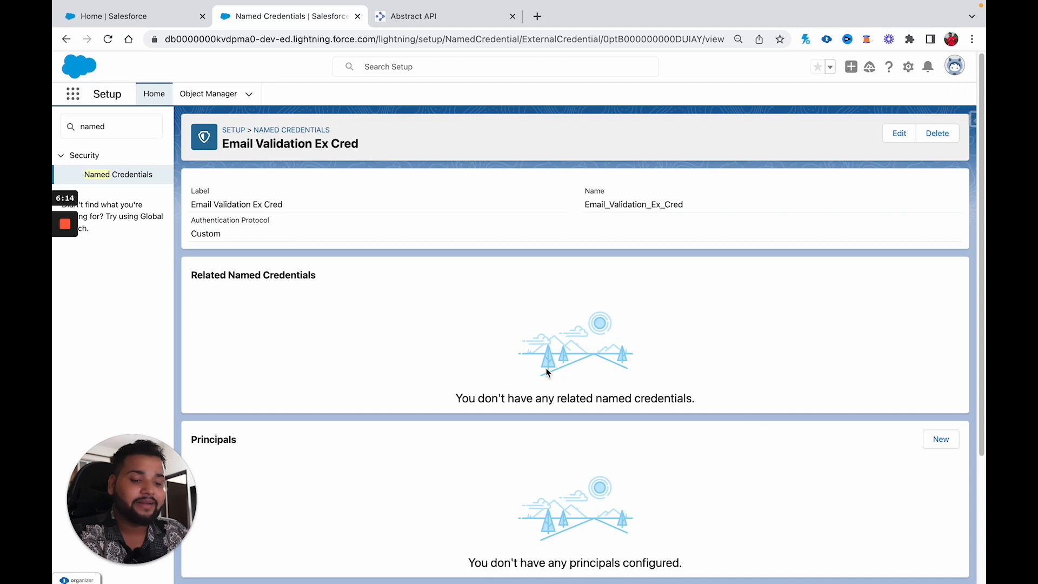
{"action": "scroll", "coordinate": [547, 372], "scroll_direction": "down", "scroll_amount": 3}
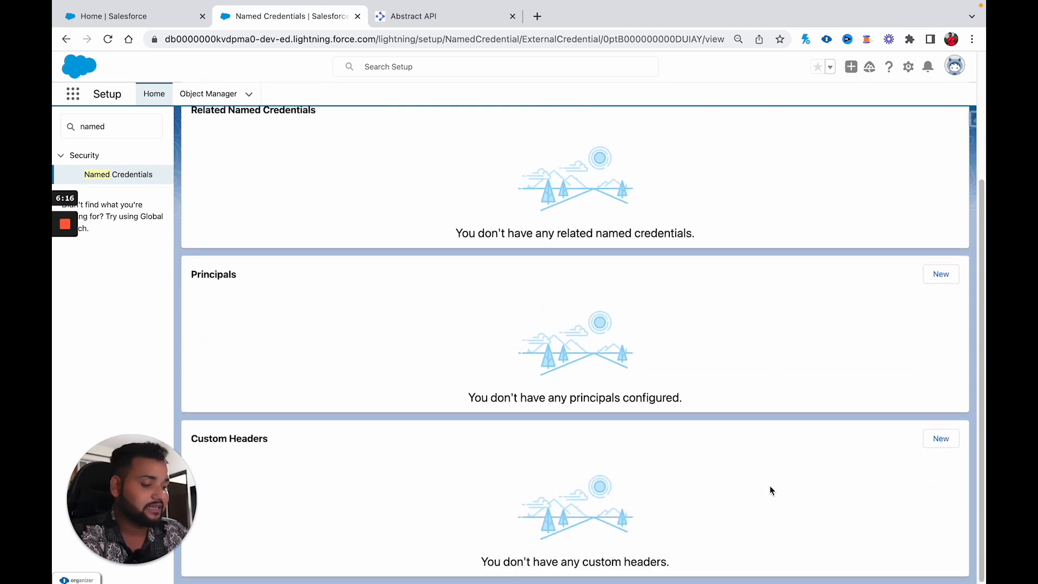
{"action": "scroll", "coordinate": [771, 489], "scroll_direction": "up", "scroll_amount": 1}
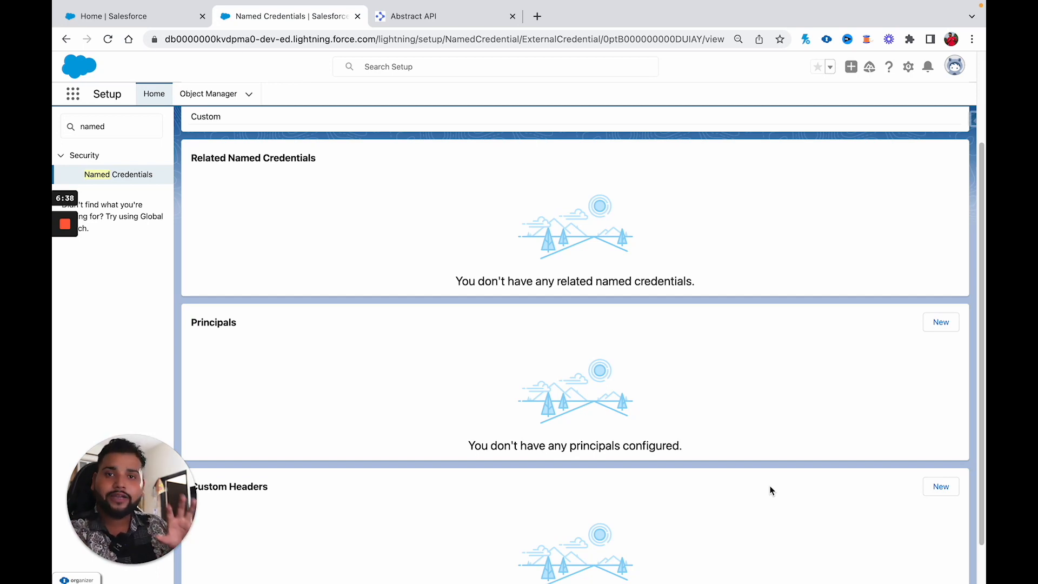
{"action": "scroll", "coordinate": [770, 490], "scroll_direction": "up", "scroll_amount": 3}
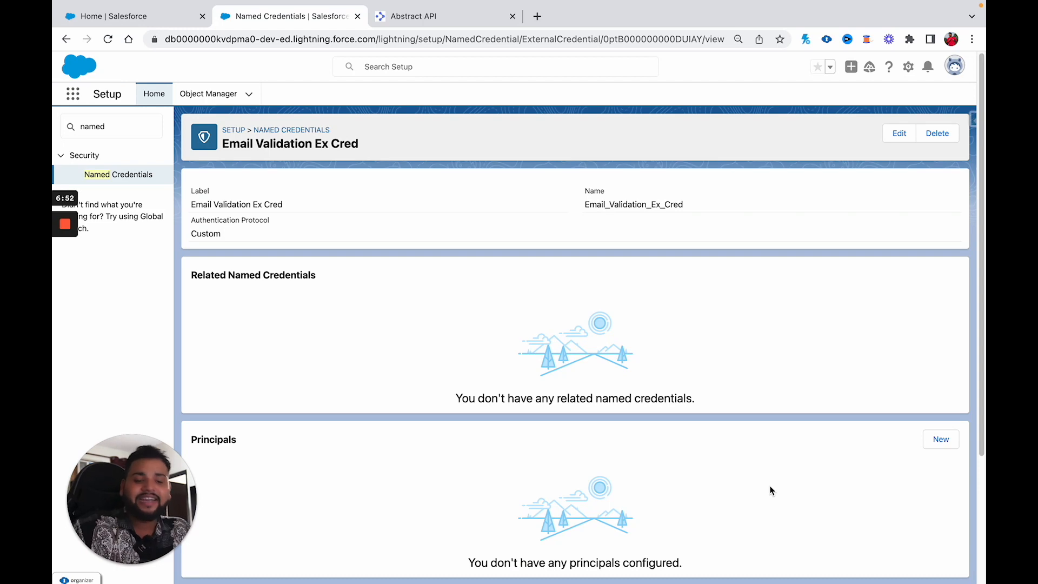
Step: Add the principal 'Email Validation Principal' to Email Validation Ex Cred
{"action": "left_click", "coordinate": [940, 441]}
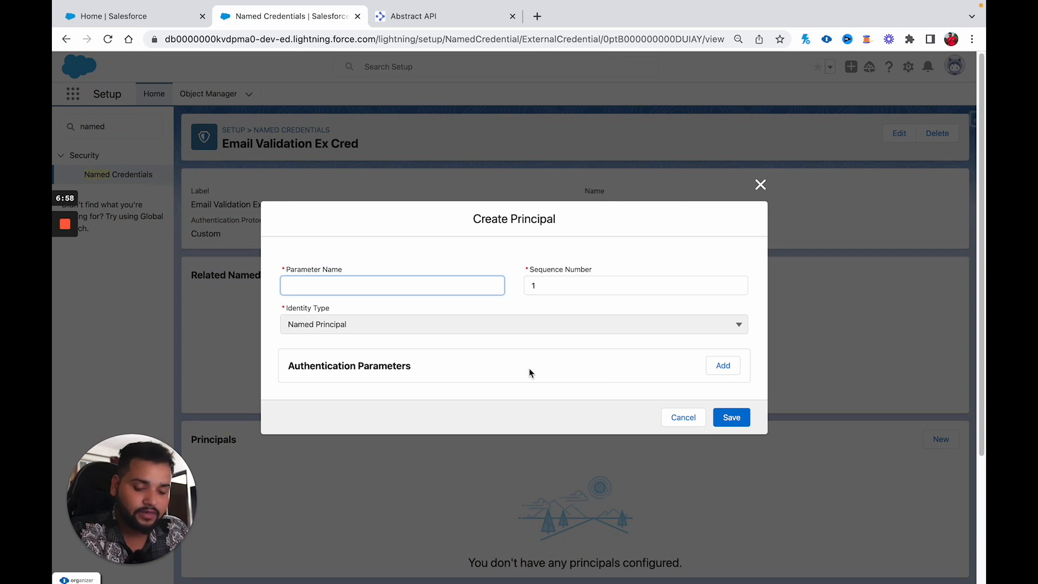
{"action": "type", "text": "E"}
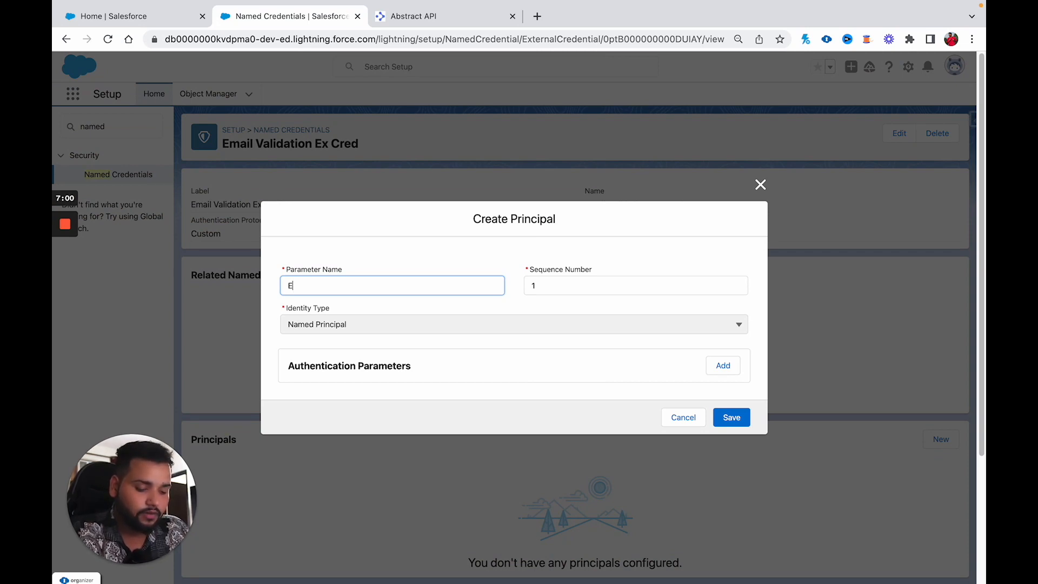
{"action": "type", "text": "mail Valida"}
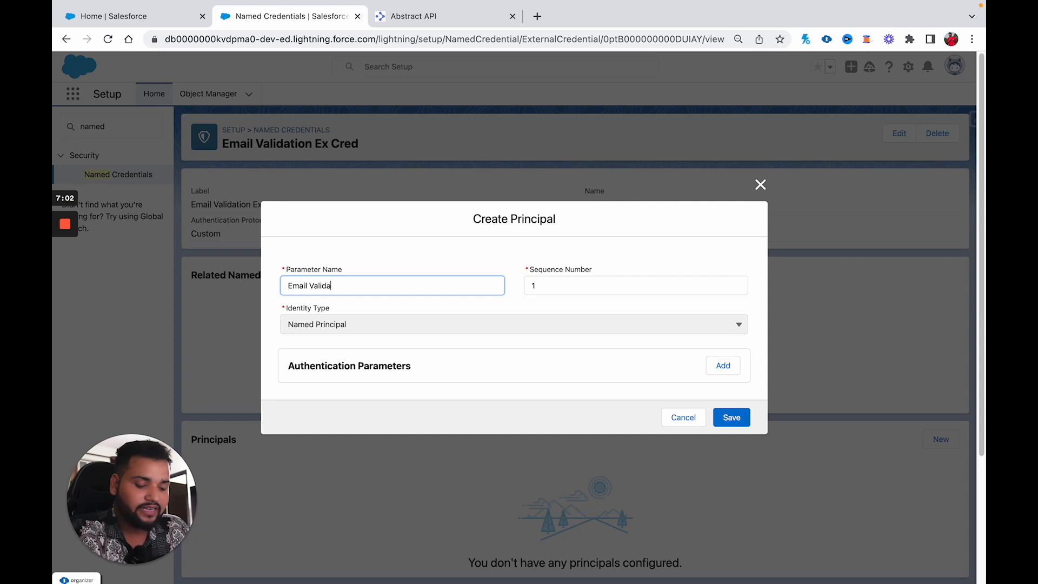
{"action": "type", "text": "tion Principal"}
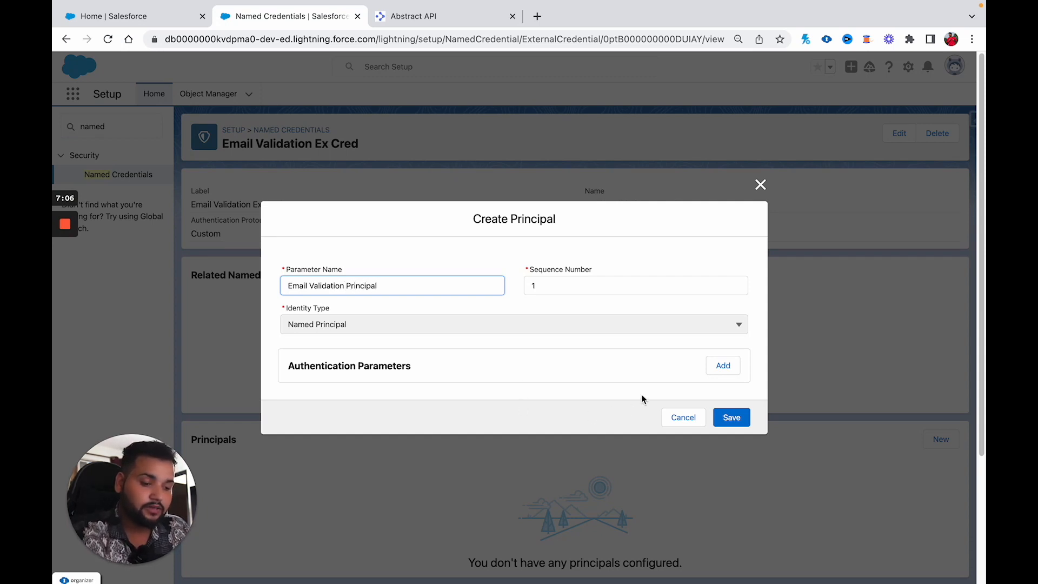
{"action": "left_click", "coordinate": [738, 419]}
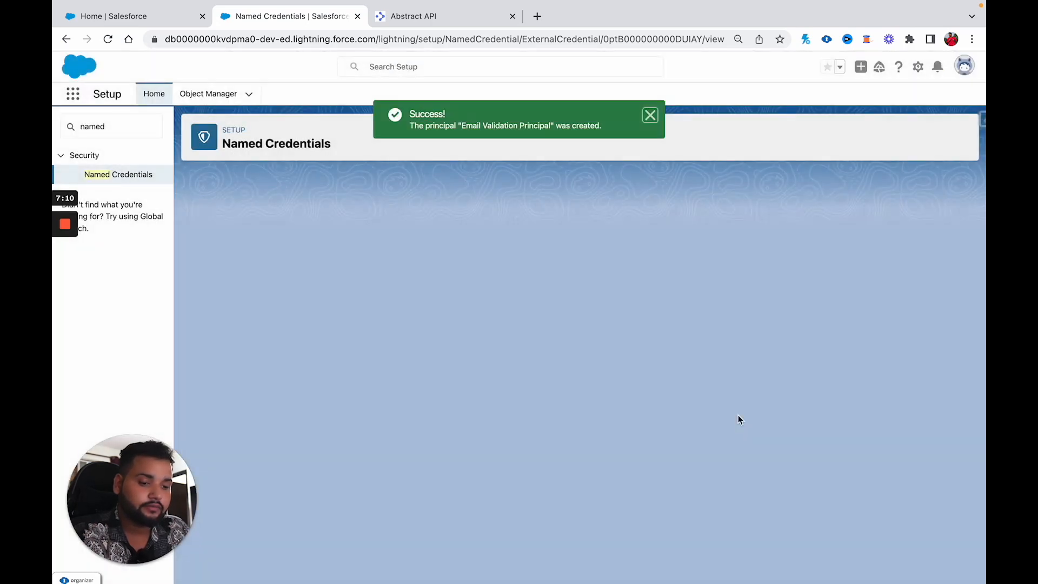
{"action": "scroll", "coordinate": [619, 431], "scroll_direction": "down", "scroll_amount": 3}
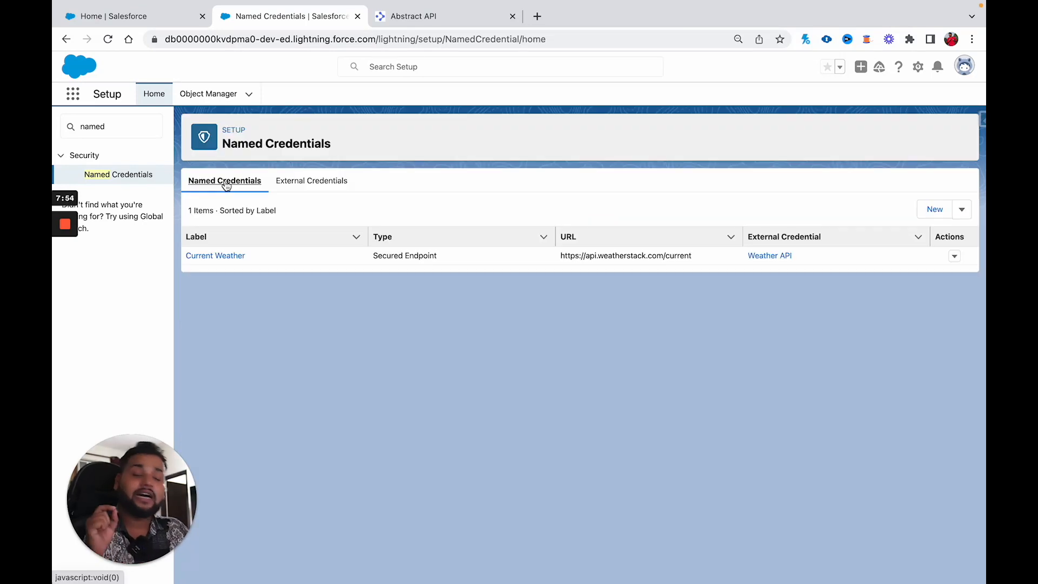
Step: Start a new named credential with label 'Email Validation' and name 'Email_Validation'
{"action": "left_click", "coordinate": [934, 216]}
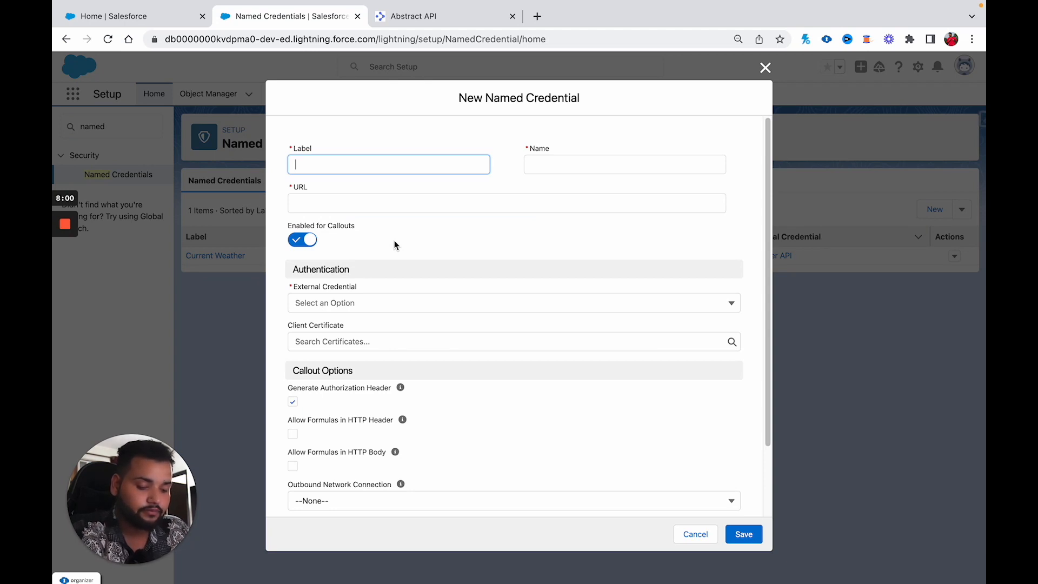
{"action": "type", "text": "Email V"}
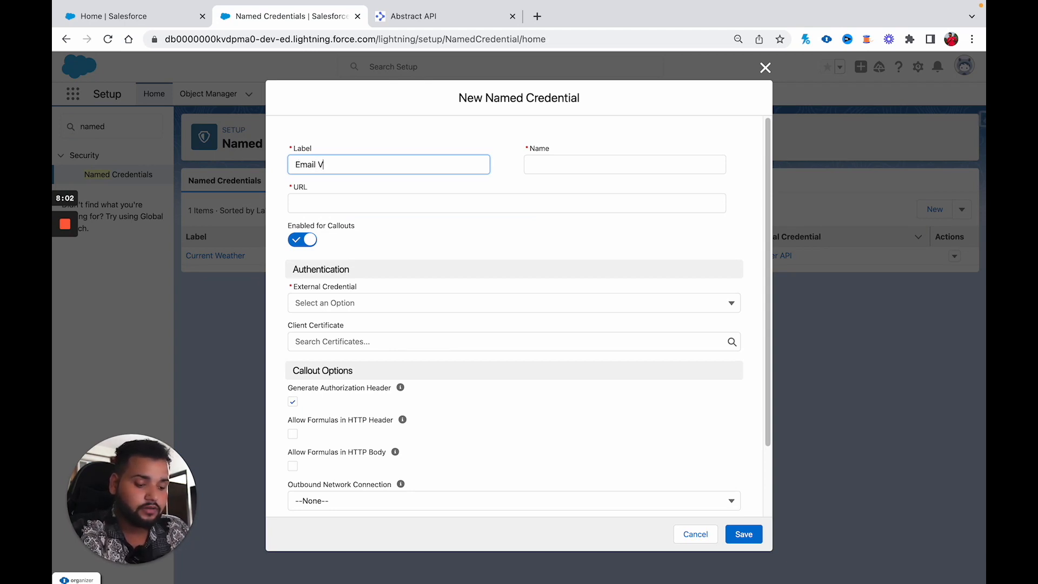
{"action": "type", "text": "alidation"}
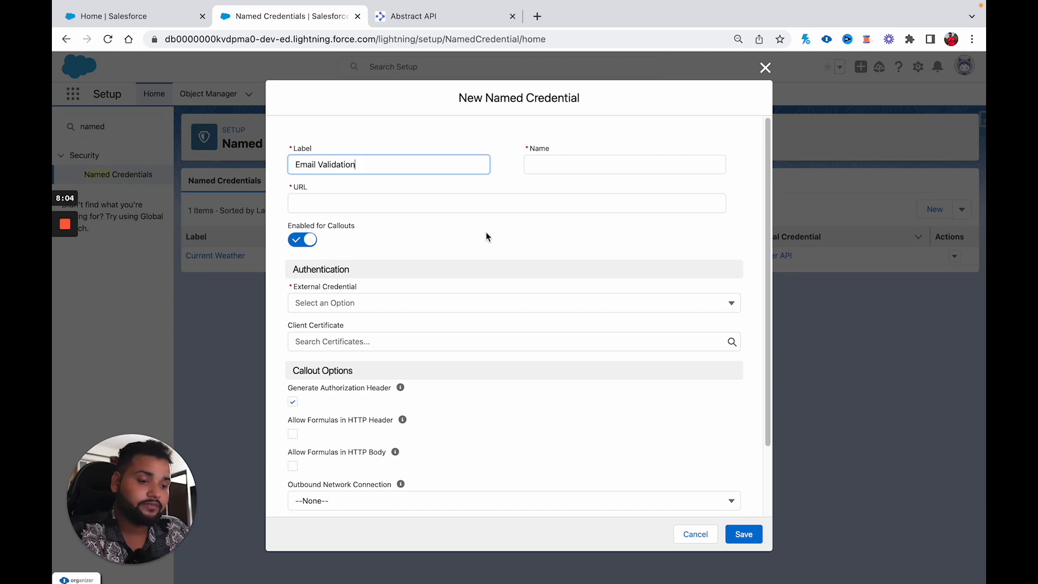
{"action": "left_click", "coordinate": [564, 159]}
{"action": "type", "text": "E"}
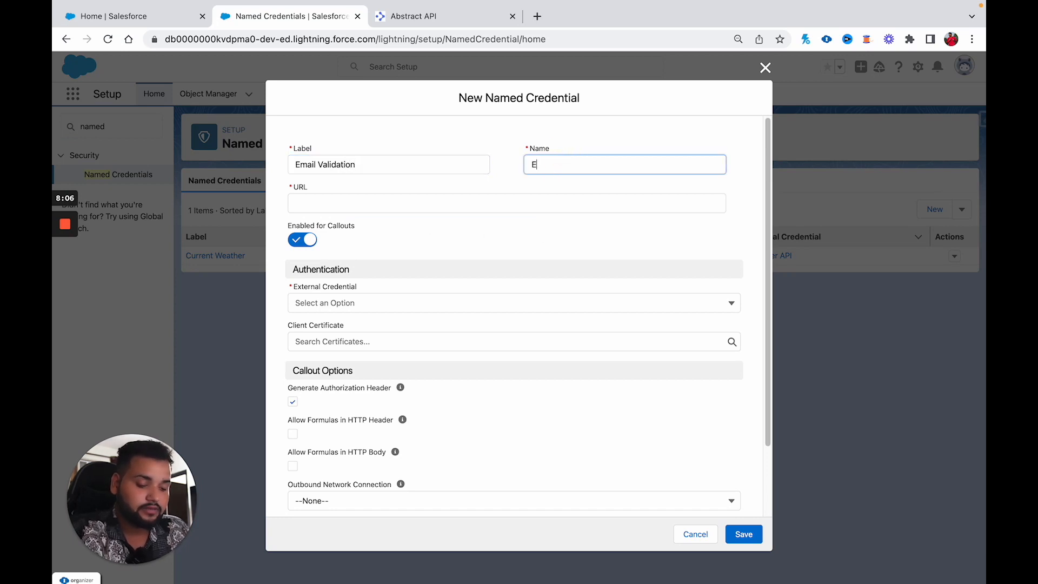
{"action": "type", "text": "maill_Validation"}
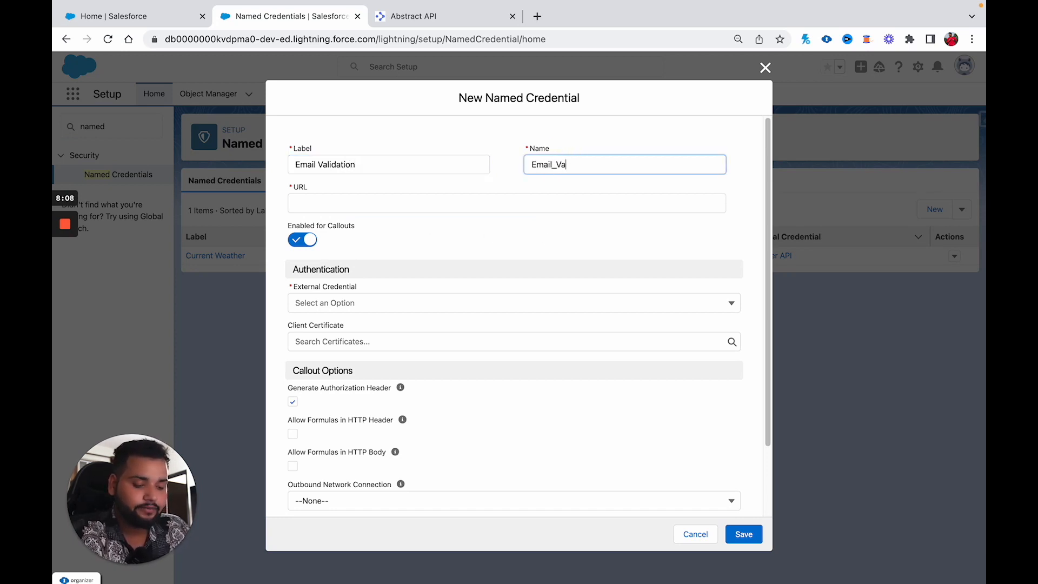
{"action": "left_click", "coordinate": [578, 222]}
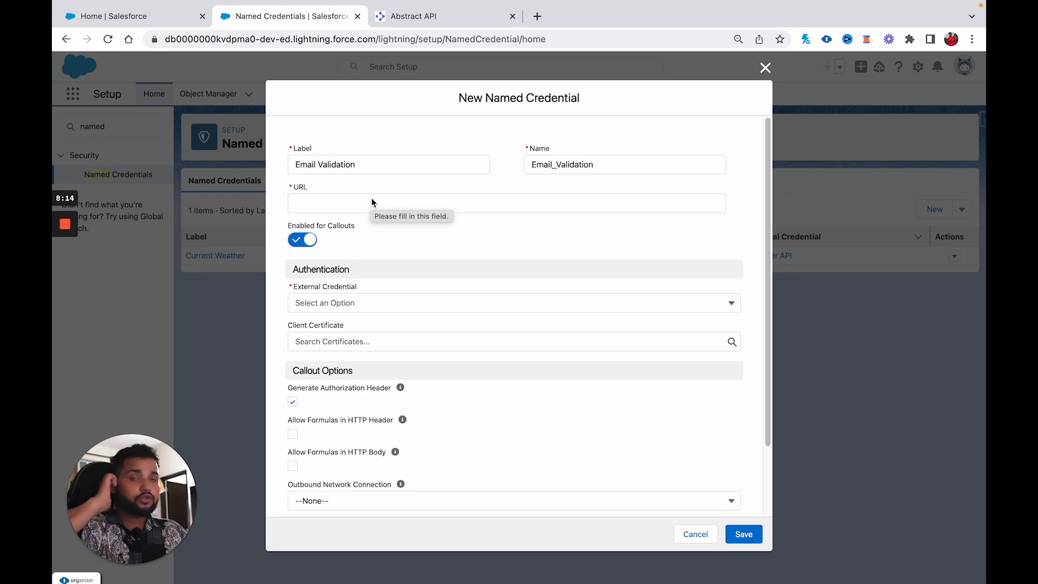
{"action": "left_click", "coordinate": [398, 19]}
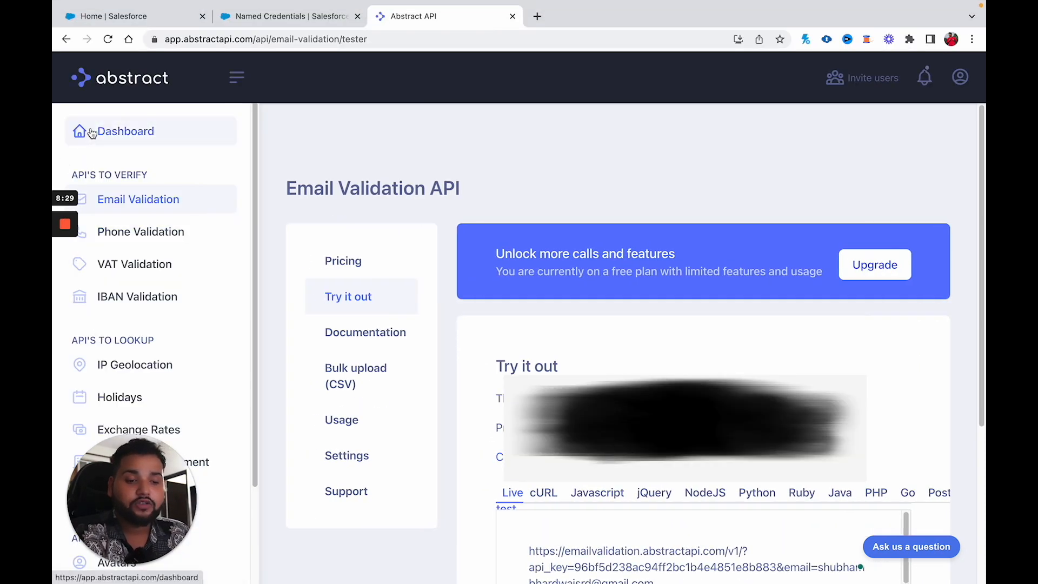
Step: From the Abstract dashboard, open the Email Validation API and its documentation
{"action": "left_click", "coordinate": [106, 137]}
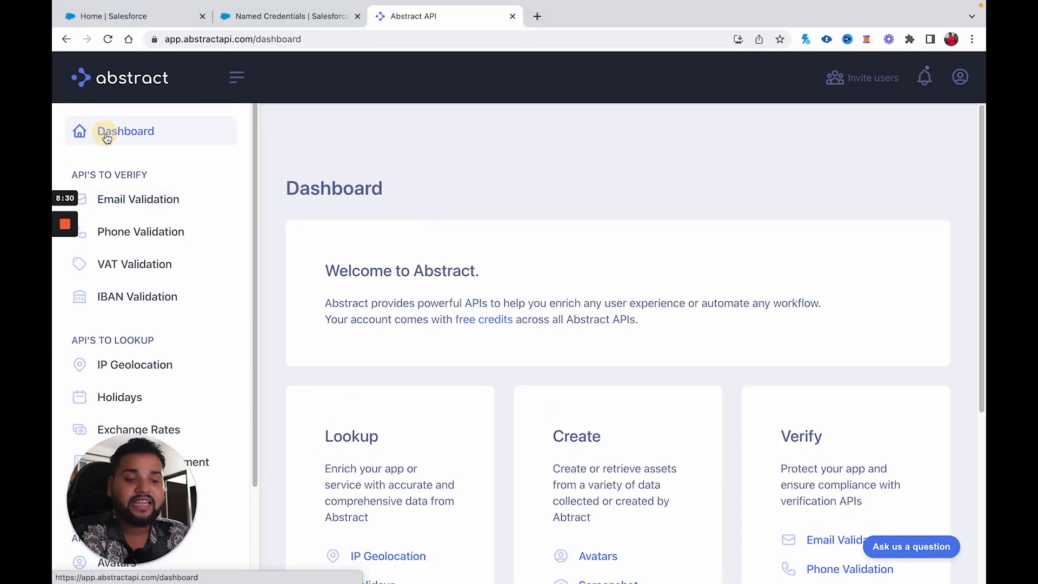
{"action": "scroll", "coordinate": [564, 394], "scroll_direction": "down", "scroll_amount": 5}
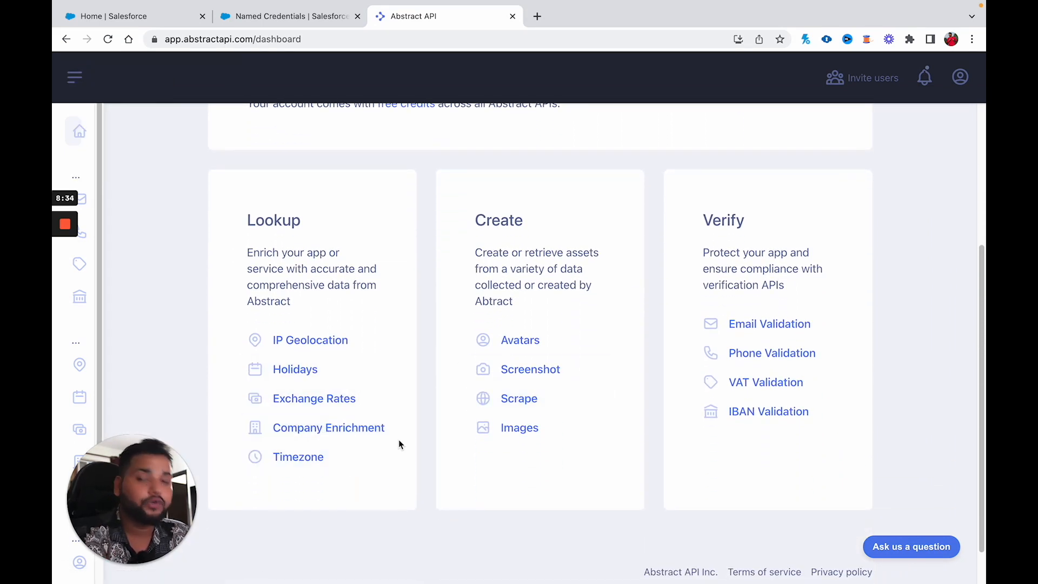
{"action": "left_click", "coordinate": [762, 327]}
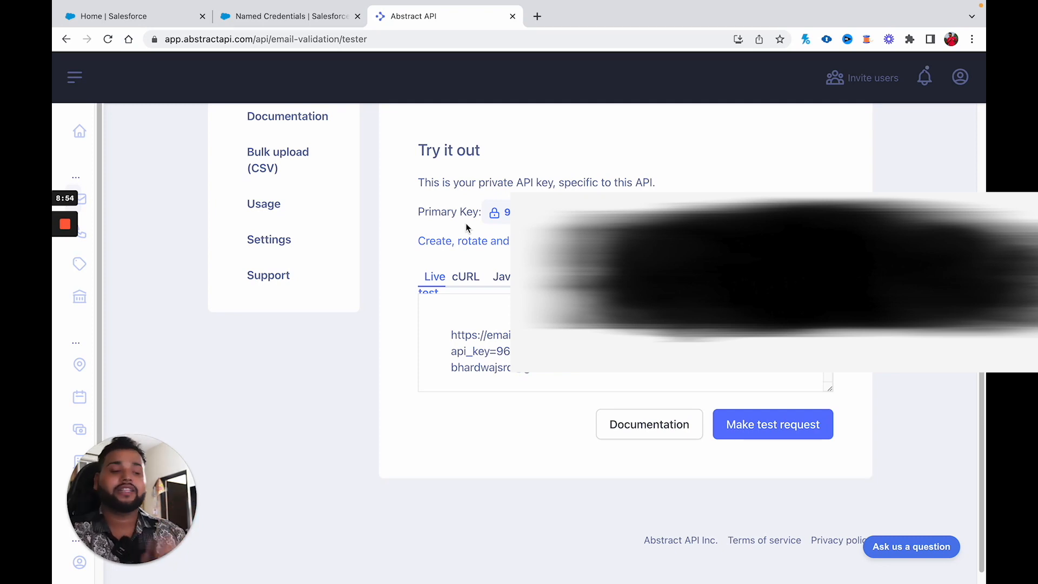
{"action": "scroll", "coordinate": [467, 228], "scroll_direction": "up", "scroll_amount": 2}
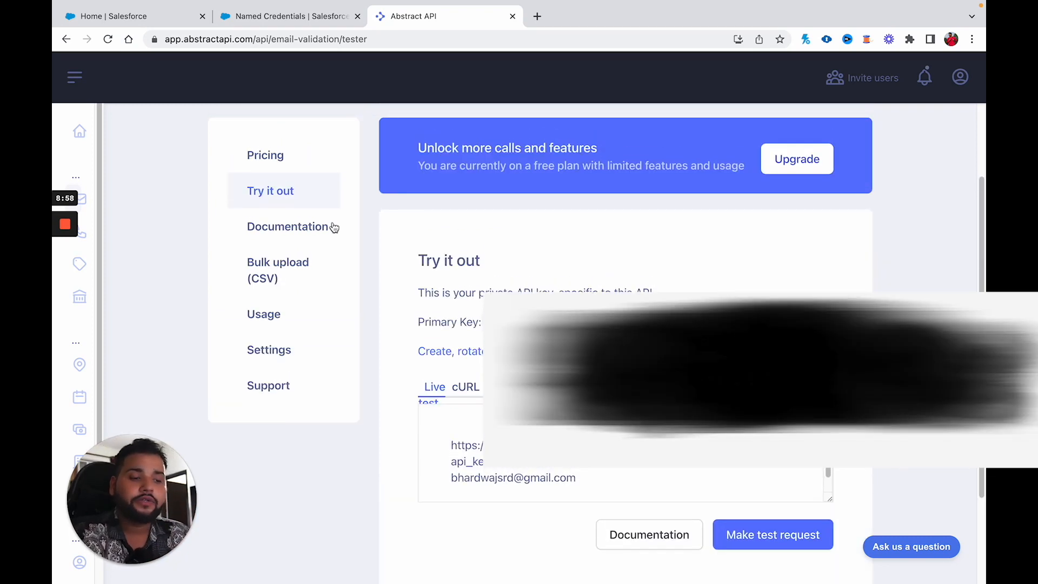
{"action": "left_click", "coordinate": [266, 229]}
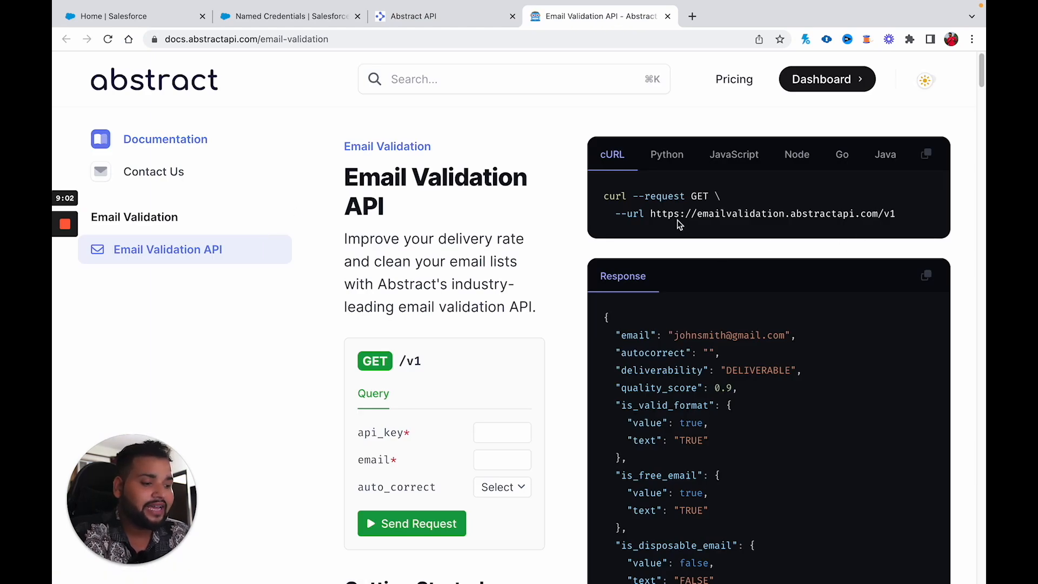
Step: Copy the Abstract API base URL into the New Named Credential's URL field
{"action": "left_click_drag", "start_coordinate": [650, 215], "coordinate": [878, 216]}
{"action": "key", "text": "ctrl+c"}
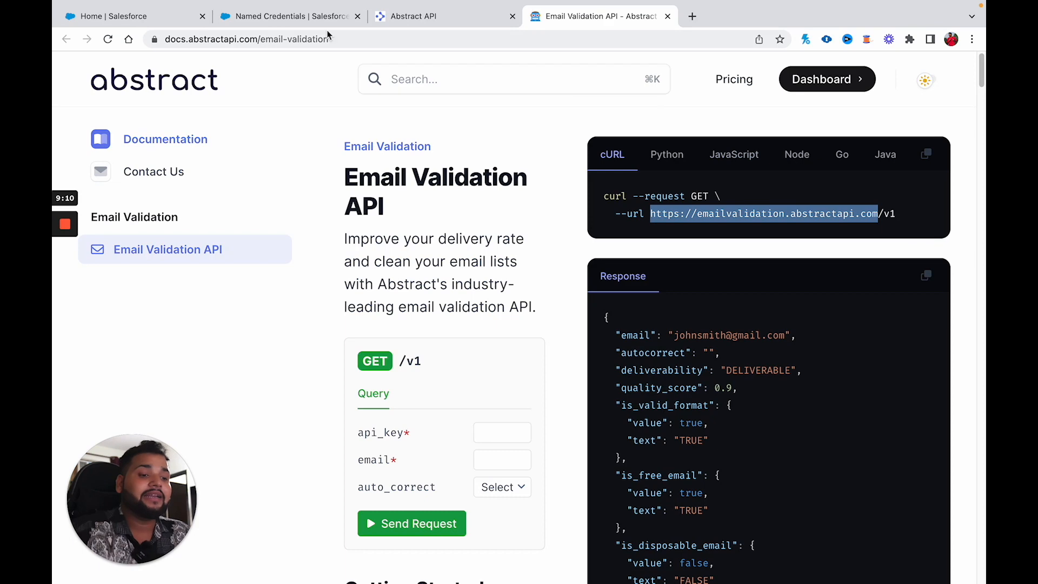
{"action": "left_click", "coordinate": [270, 15]}
{"action": "left_click", "coordinate": [329, 202]}
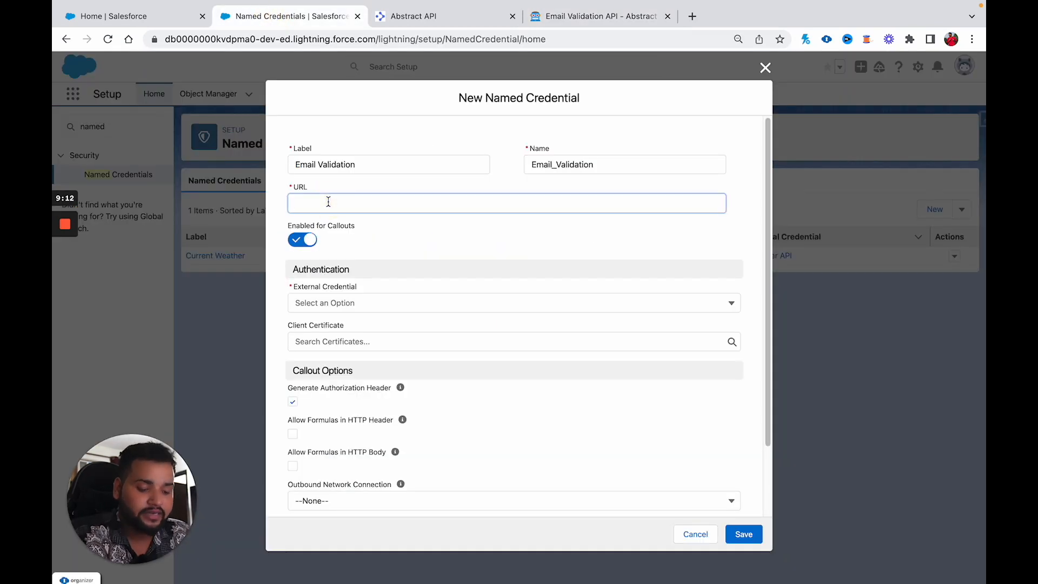
{"action": "key", "text": "ctrl+v"}
Step: Highlight the sample response's email, deliverability field and its DELIVERABLE value
{"action": "left_click", "coordinate": [573, 24]}
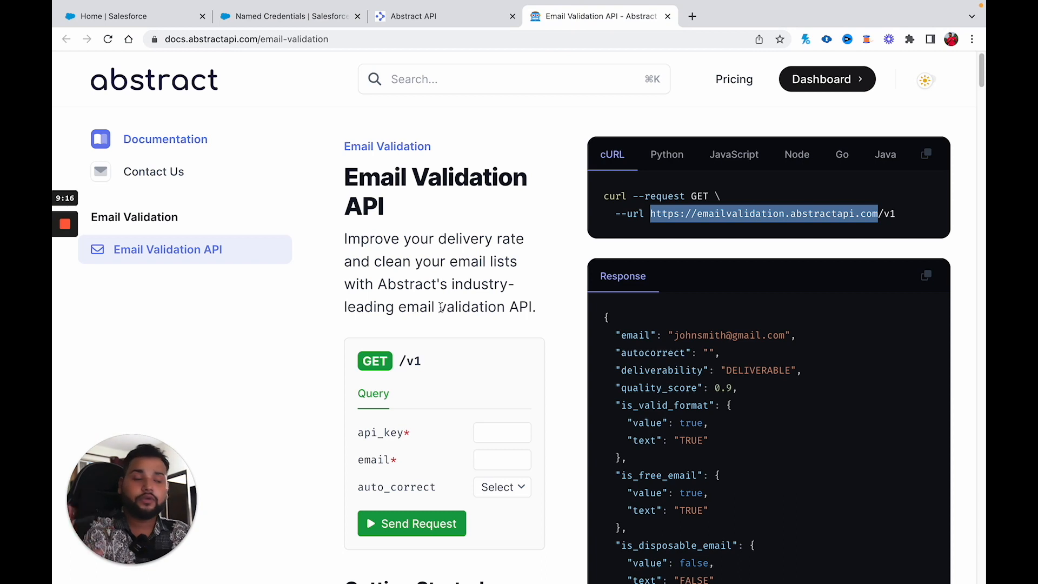
{"action": "scroll", "coordinate": [760, 335], "scroll_direction": "down", "scroll_amount": 1}
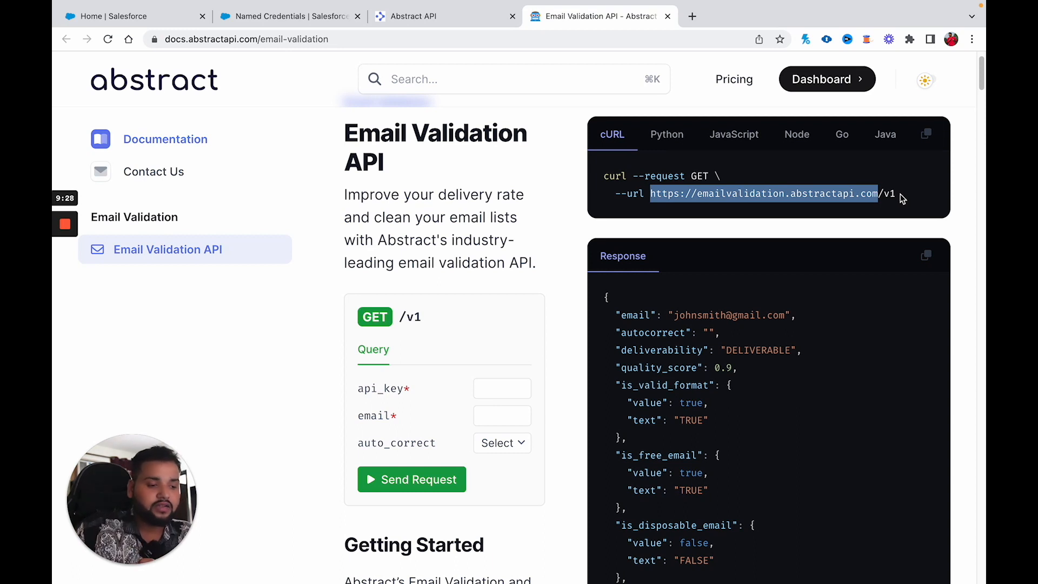
{"action": "scroll", "coordinate": [850, 484], "scroll_direction": "down", "scroll_amount": 2}
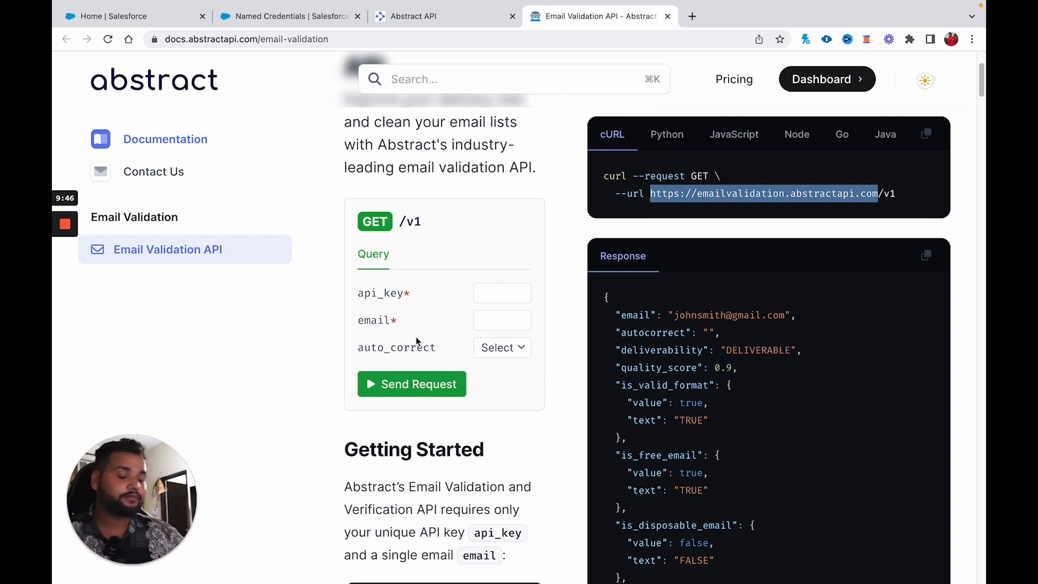
{"action": "scroll", "coordinate": [737, 466], "scroll_direction": "down", "scroll_amount": 3}
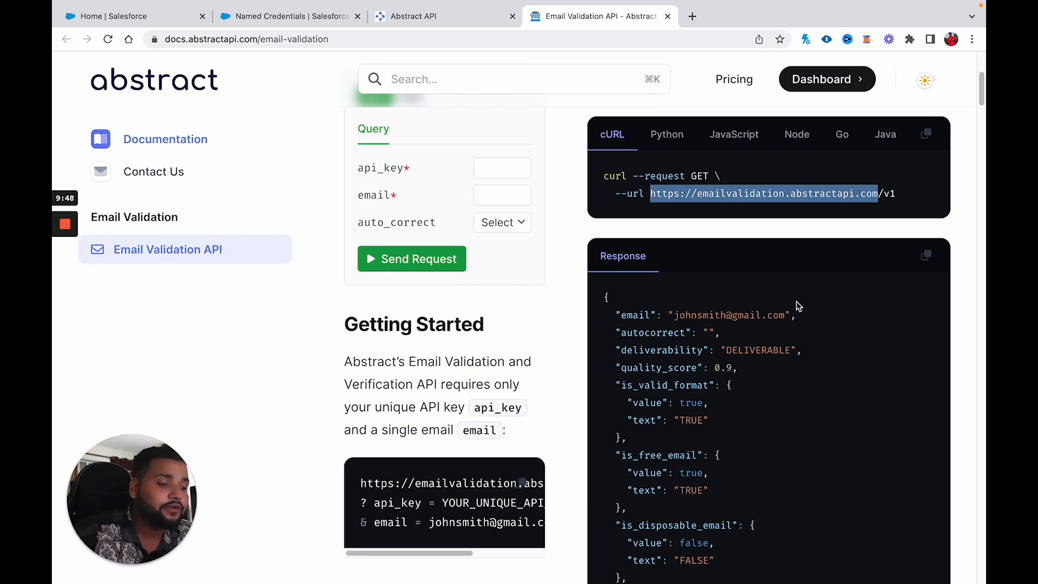
{"action": "scroll", "coordinate": [797, 303], "scroll_direction": "down", "scroll_amount": 1}
{"action": "double_click", "coordinate": [685, 317]}
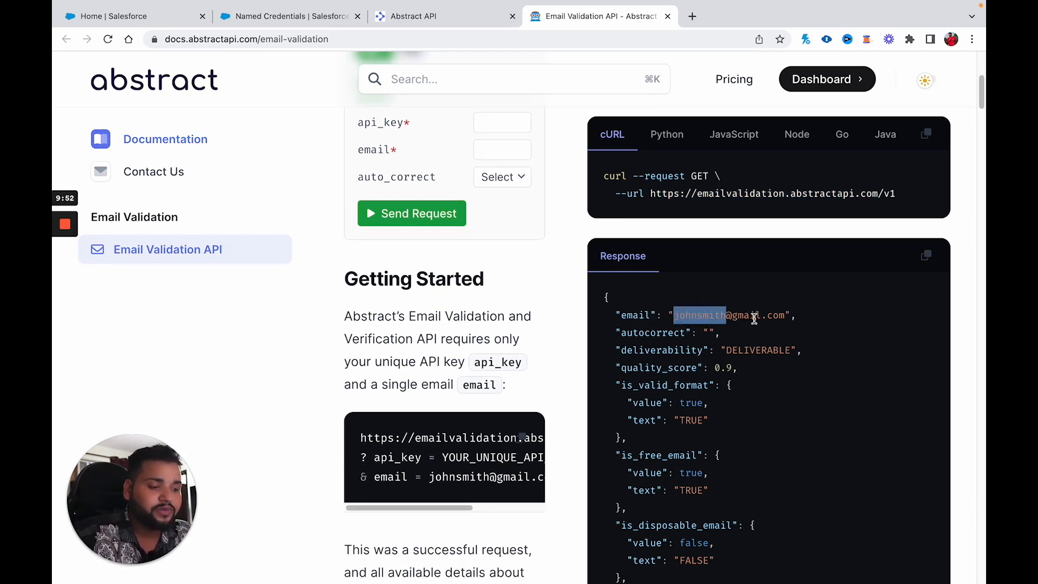
{"action": "double_click", "coordinate": [639, 352]}
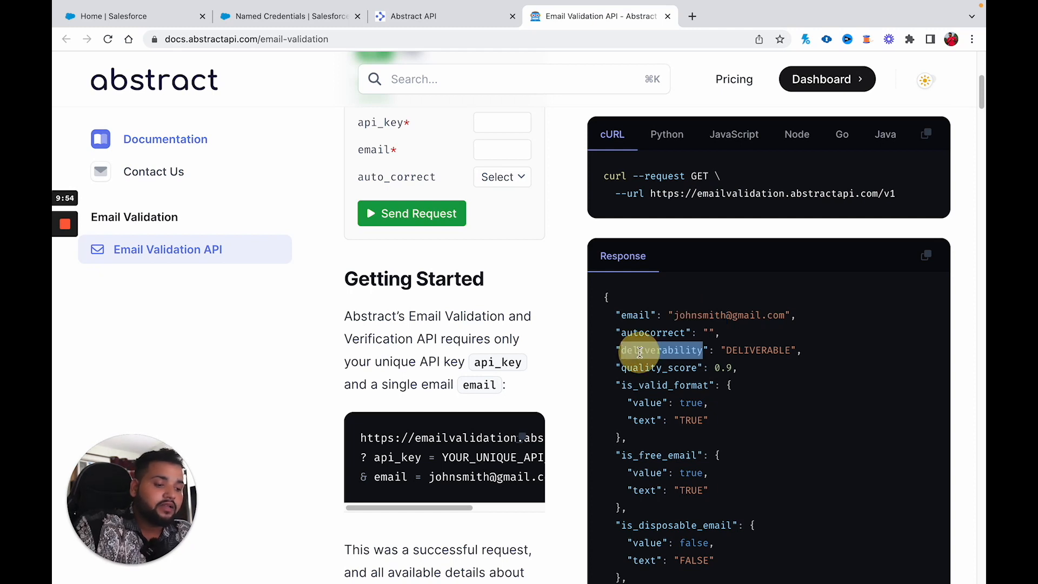
{"action": "left_click", "coordinate": [748, 350]}
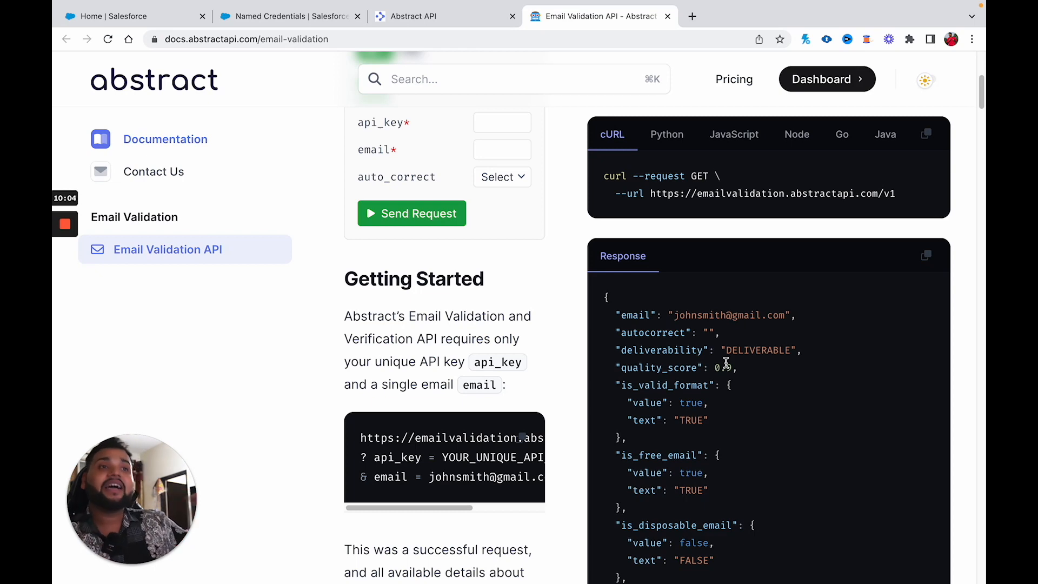
{"action": "scroll", "coordinate": [519, 338], "scroll_direction": "up", "scroll_amount": 5}
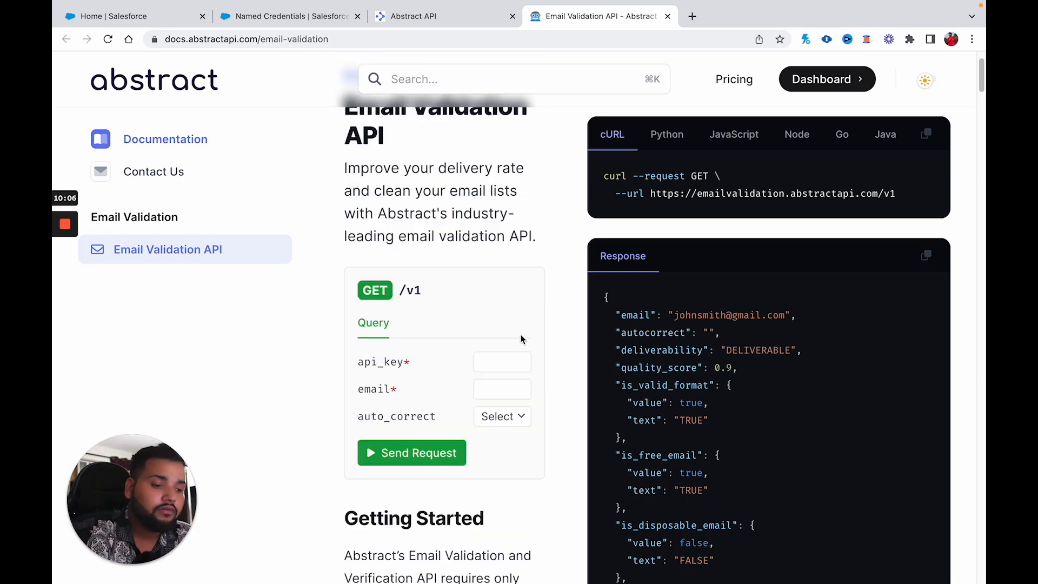
Step: Choose Email Validation Ex Cred as the external credential and save the named credential
{"action": "left_click", "coordinate": [313, 22]}
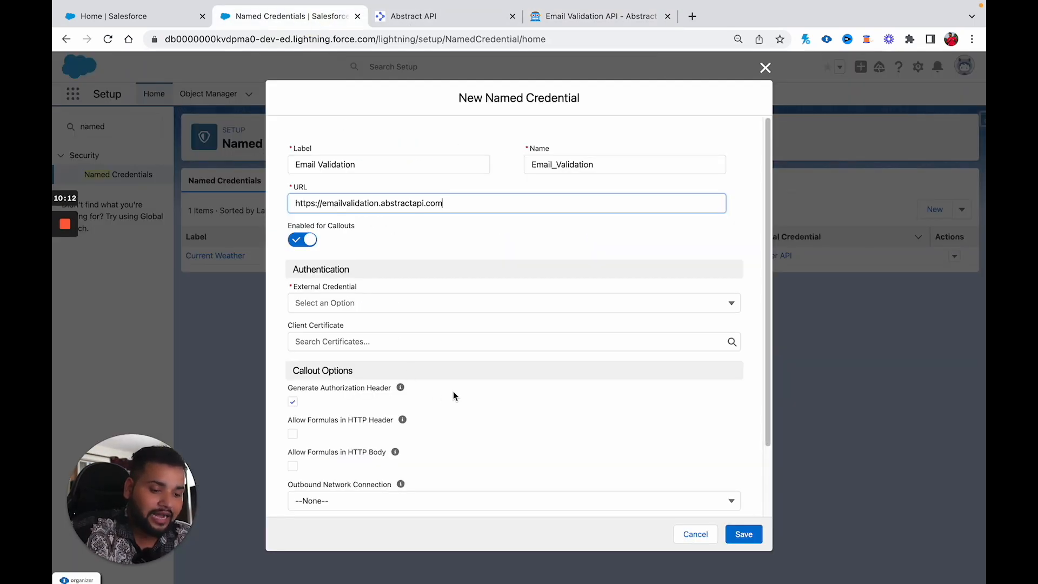
{"action": "scroll", "coordinate": [453, 391], "scroll_direction": "down", "scroll_amount": 1}
{"action": "left_click", "coordinate": [340, 255]}
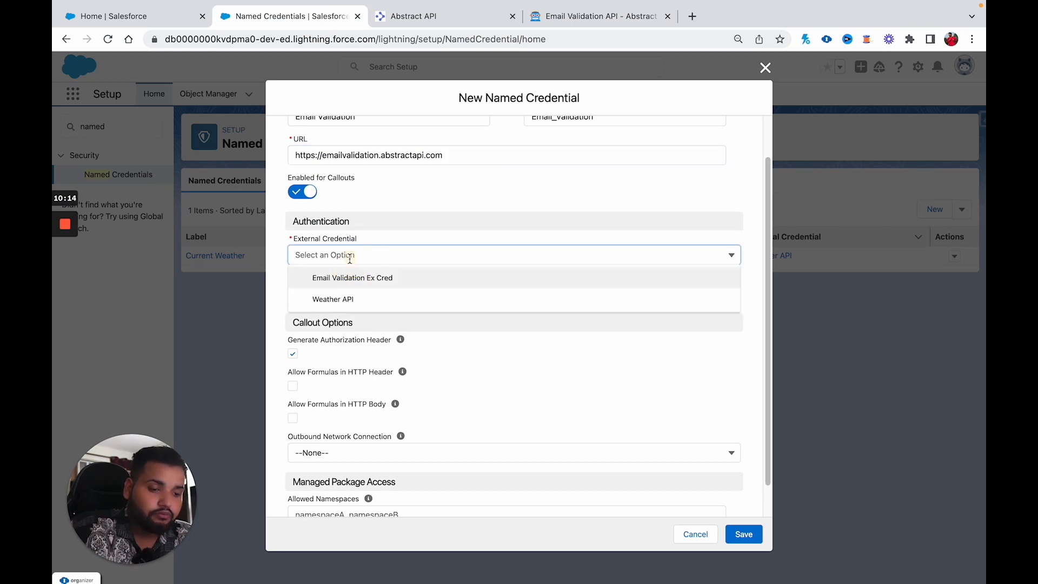
{"action": "left_click", "coordinate": [340, 285]}
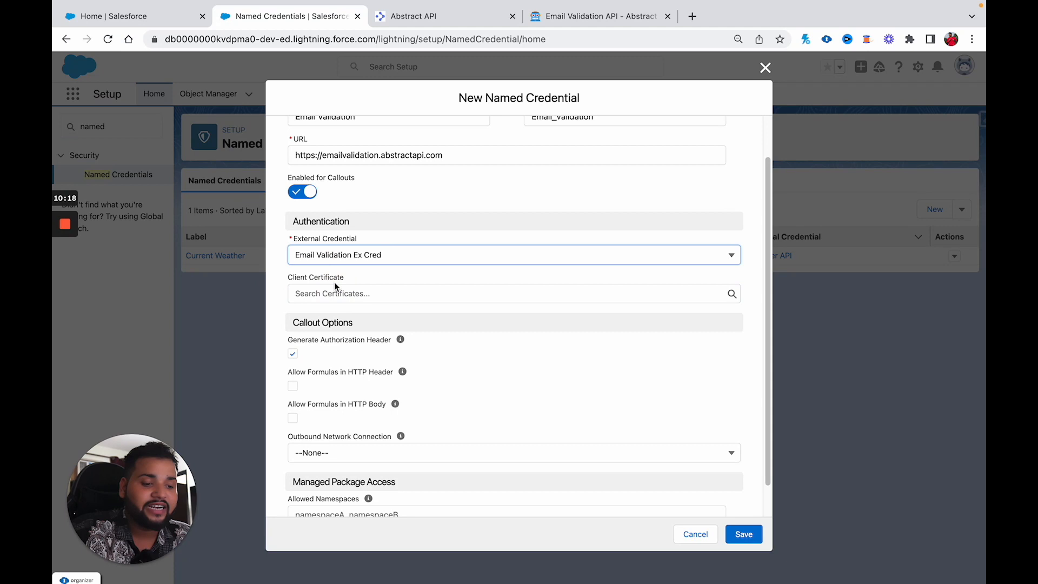
{"action": "scroll", "coordinate": [579, 429], "scroll_direction": "down", "scroll_amount": 1}
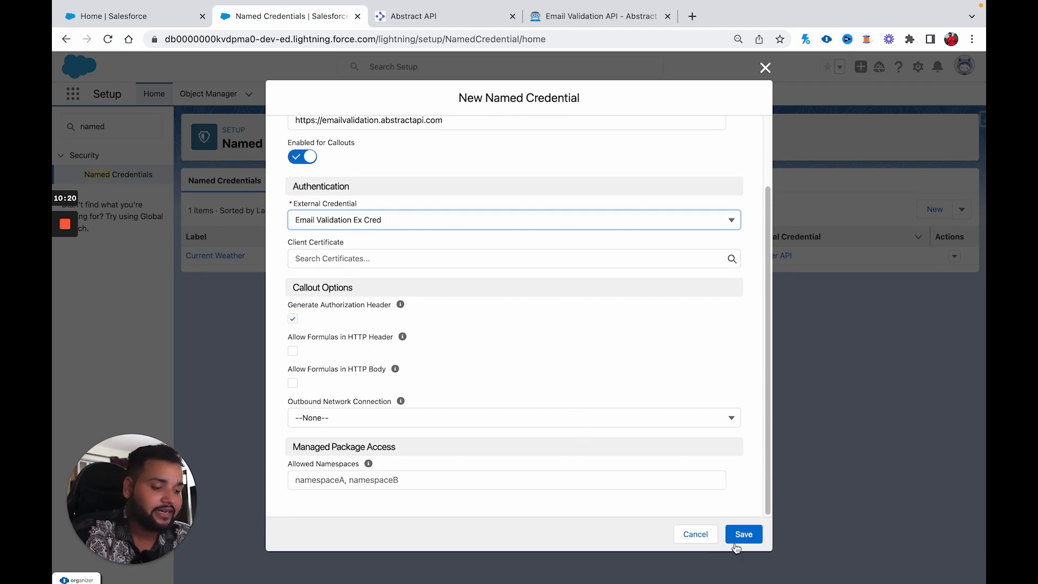
{"action": "left_click", "coordinate": [735, 542]}
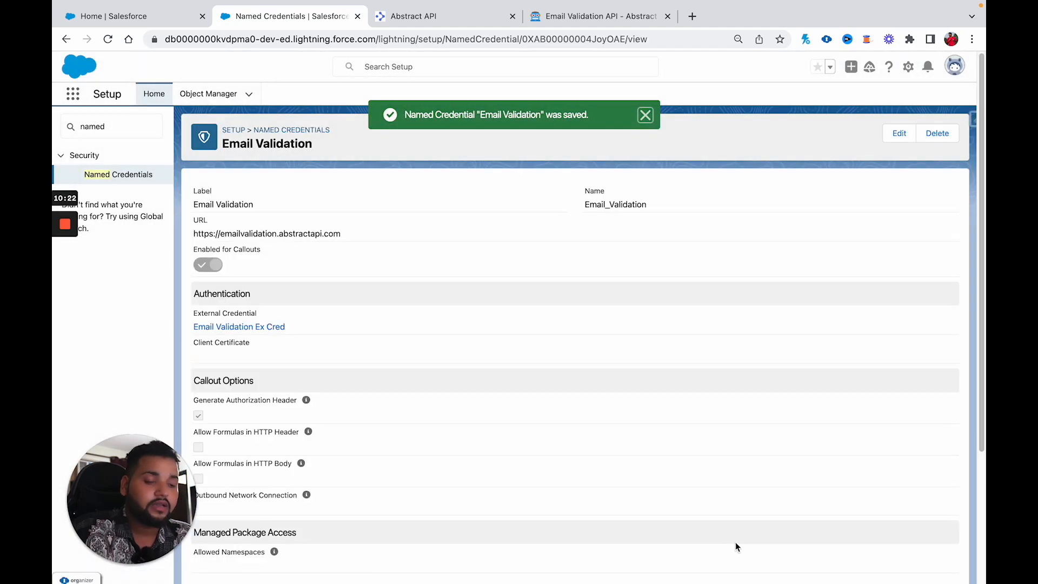
Step: Find Permission Sets in Quick Find and open the Http Callout Flow permission set
{"action": "double_click", "coordinate": [93, 126]}
{"action": "type", "text": "permisson"}
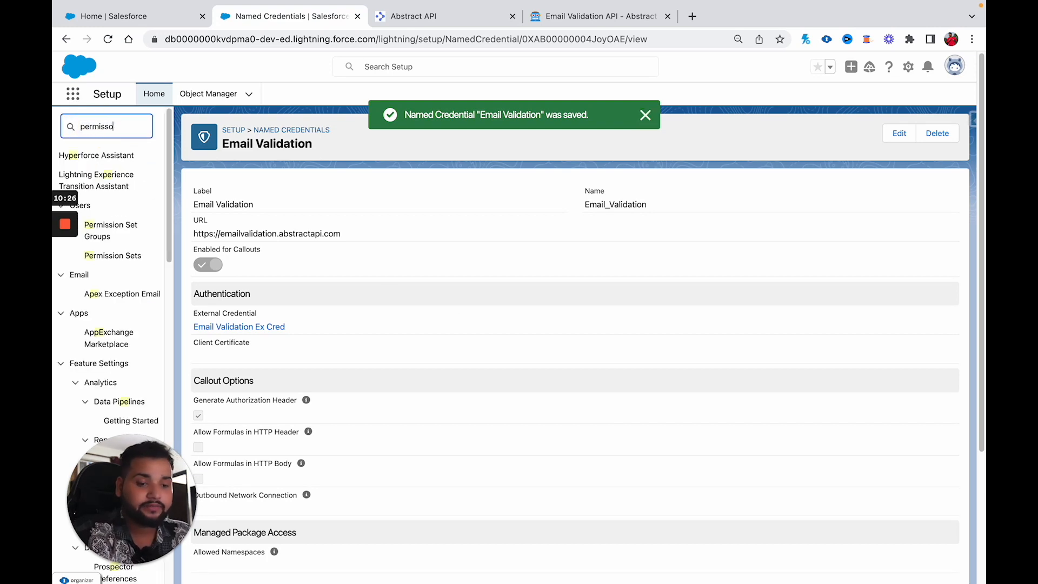
{"action": "key", "text": "BackSpace"}
{"action": "key", "text": "BackSpace"}
{"action": "key", "text": "BackSpace"}
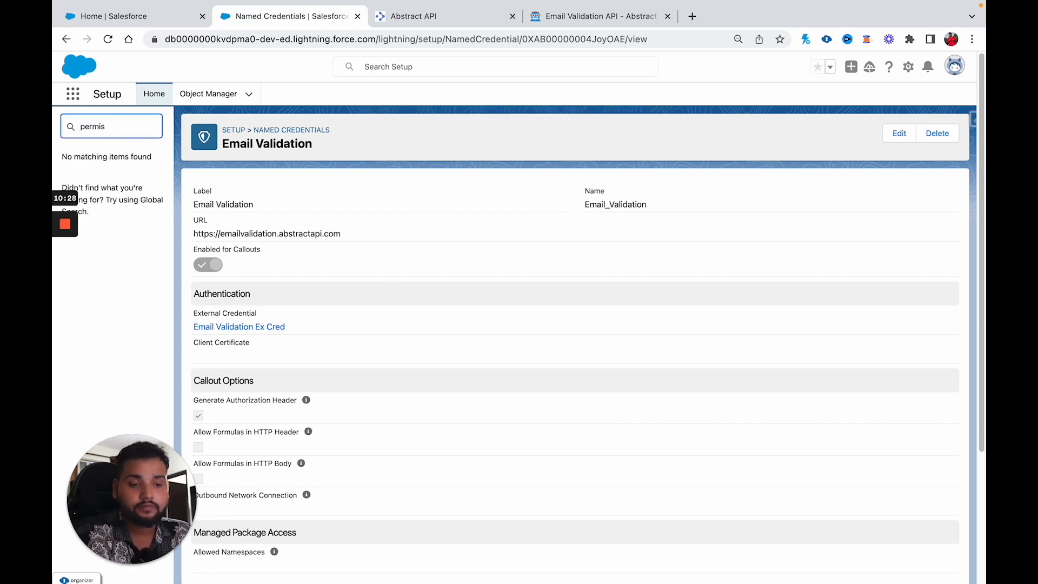
{"action": "left_click", "coordinate": [124, 196]}
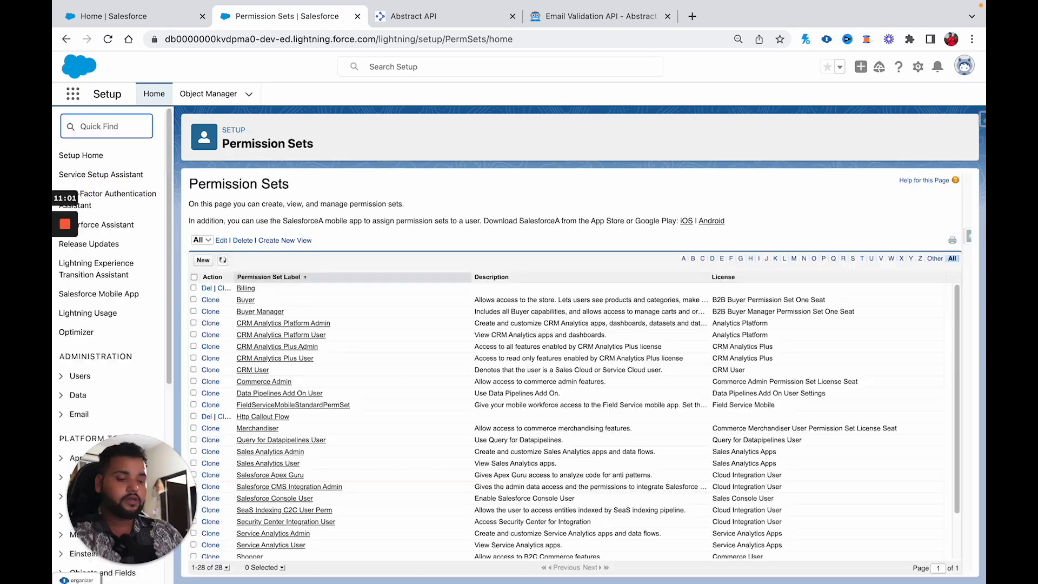
{"action": "type", "text": "permsi"}
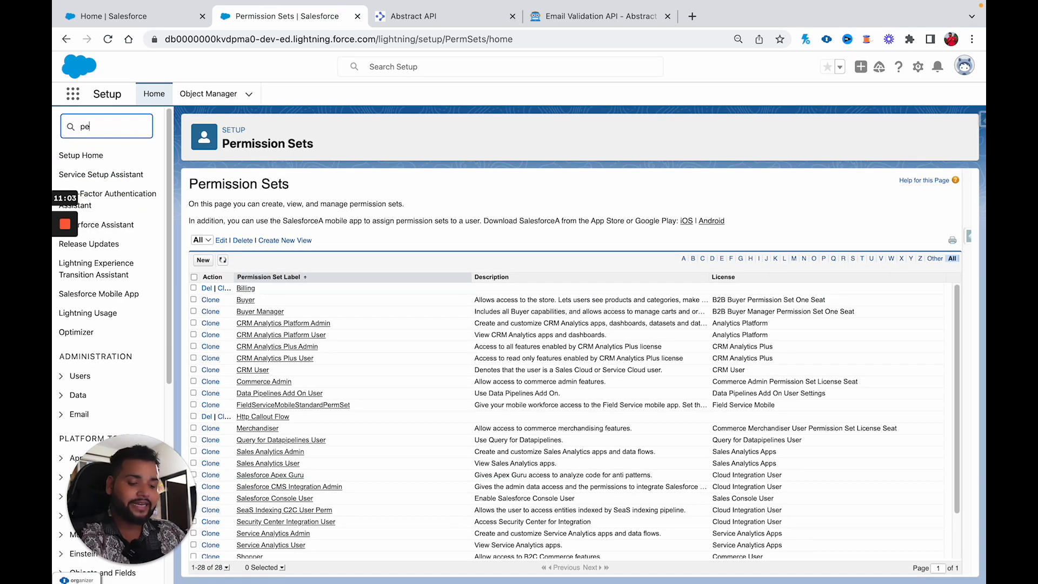
{"action": "key", "text": "BackSpace"}
{"action": "key", "text": "BackSpace"}
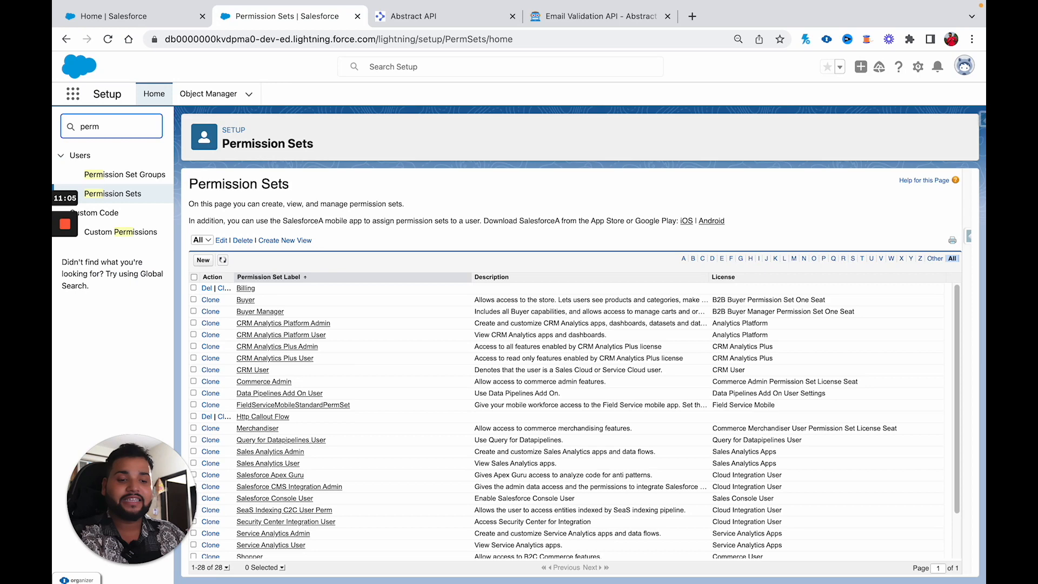
{"action": "left_click", "coordinate": [255, 417]}
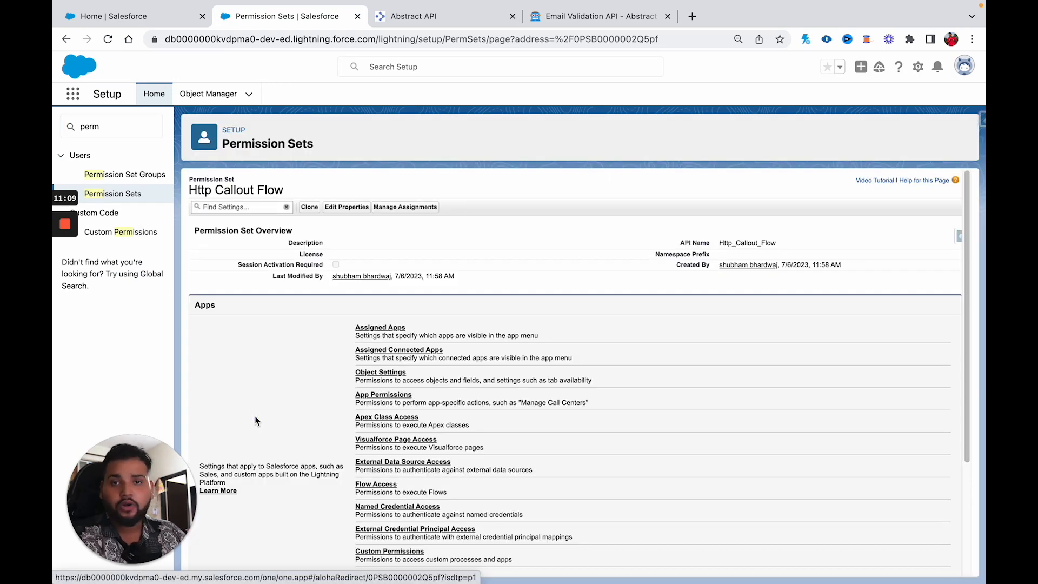
Step: Enable the Email_Validation_Ex_Cred principal in External Credential Principal Access and save
{"action": "scroll", "coordinate": [254, 417], "scroll_direction": "down", "scroll_amount": 3}
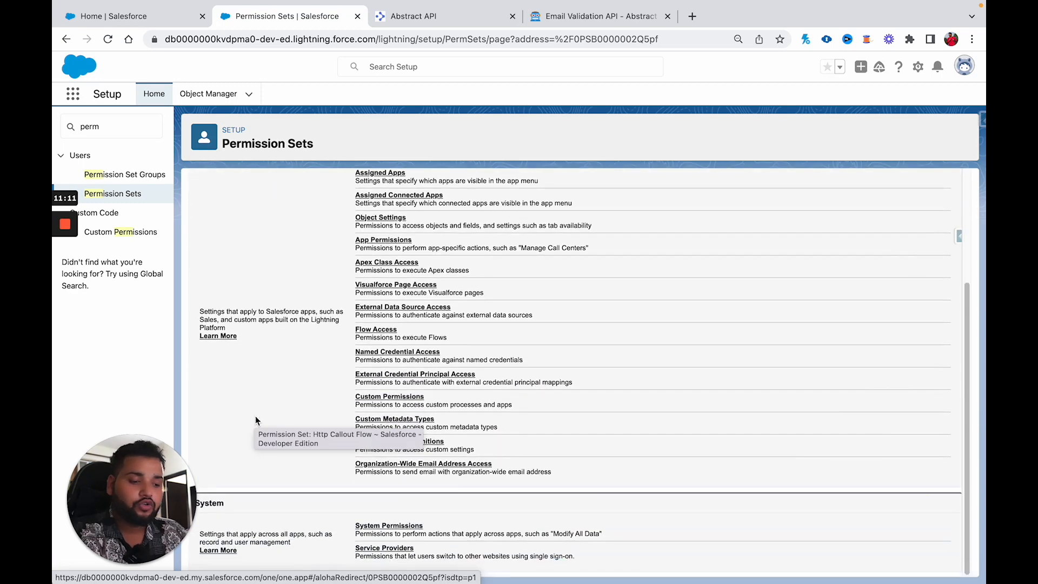
{"action": "left_click", "coordinate": [425, 377]}
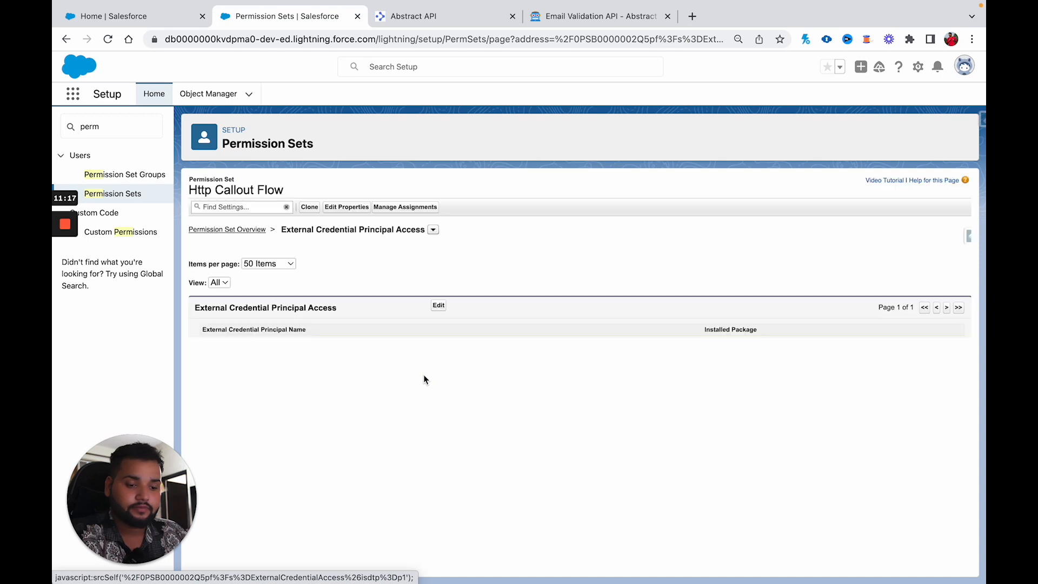
{"action": "left_click", "coordinate": [439, 306]}
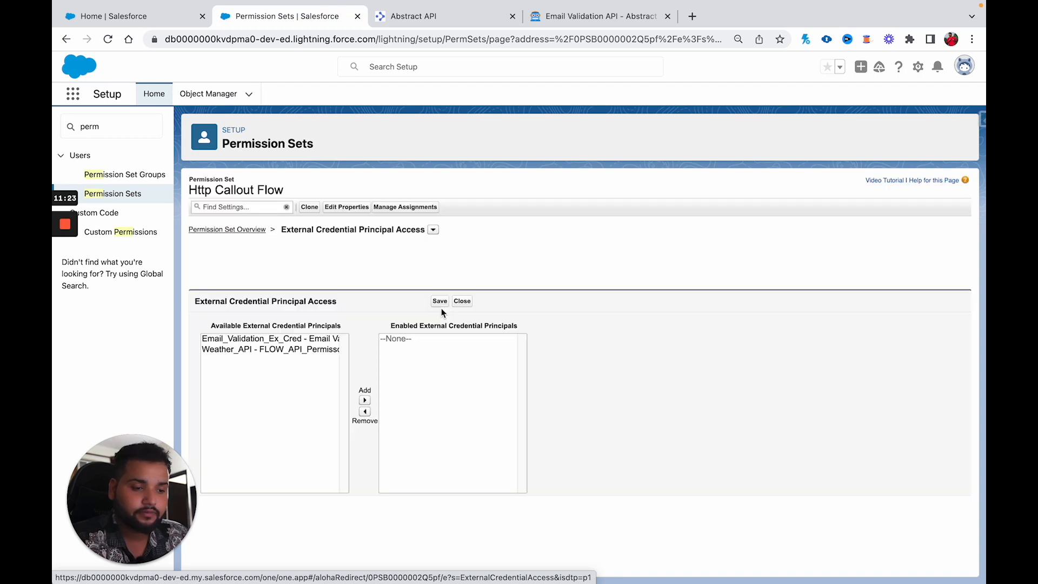
{"action": "left_click", "coordinate": [253, 338]}
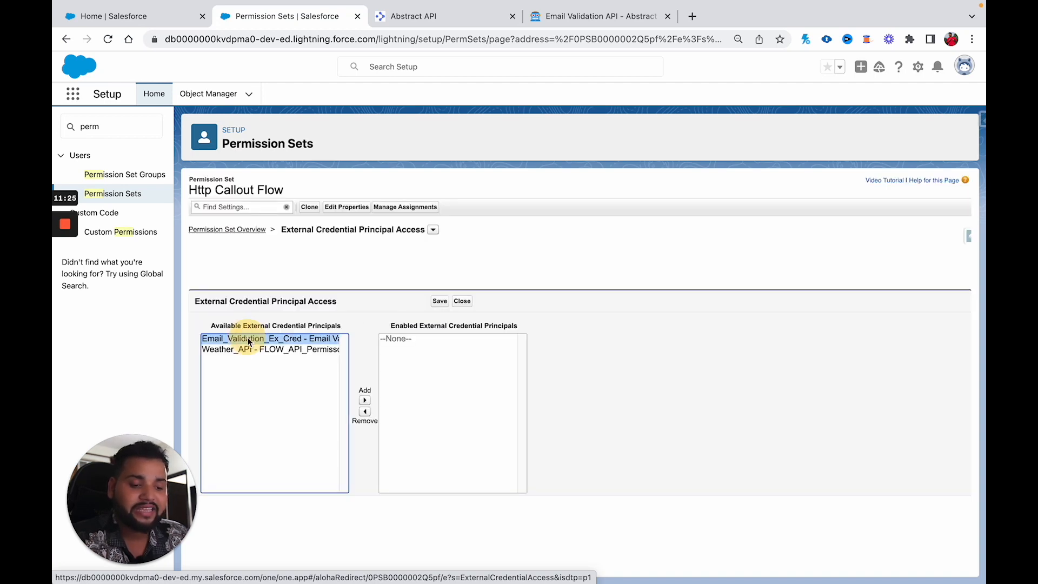
{"action": "left_click", "coordinate": [365, 400]}
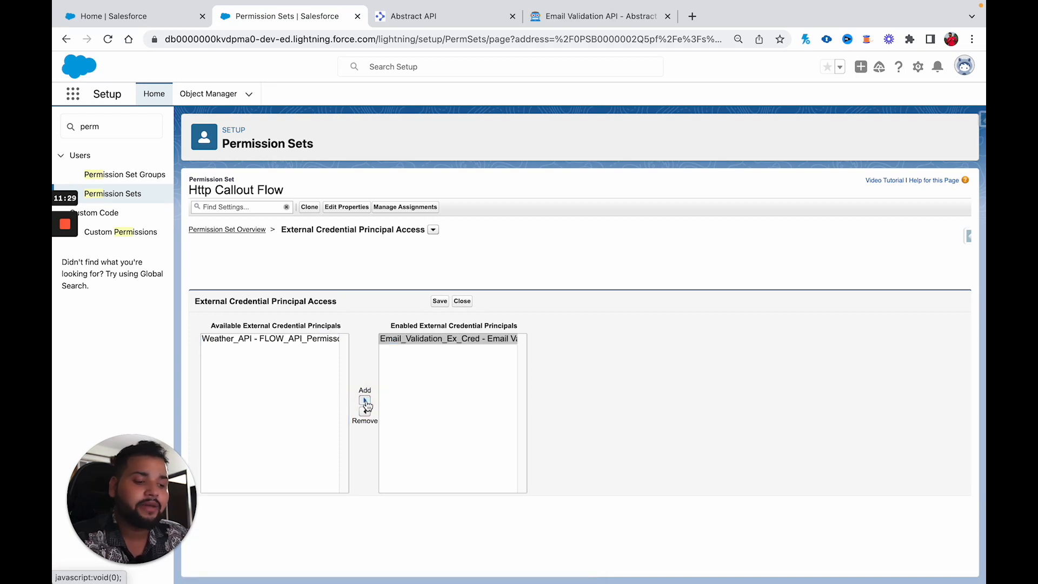
{"action": "left_click", "coordinate": [441, 304]}
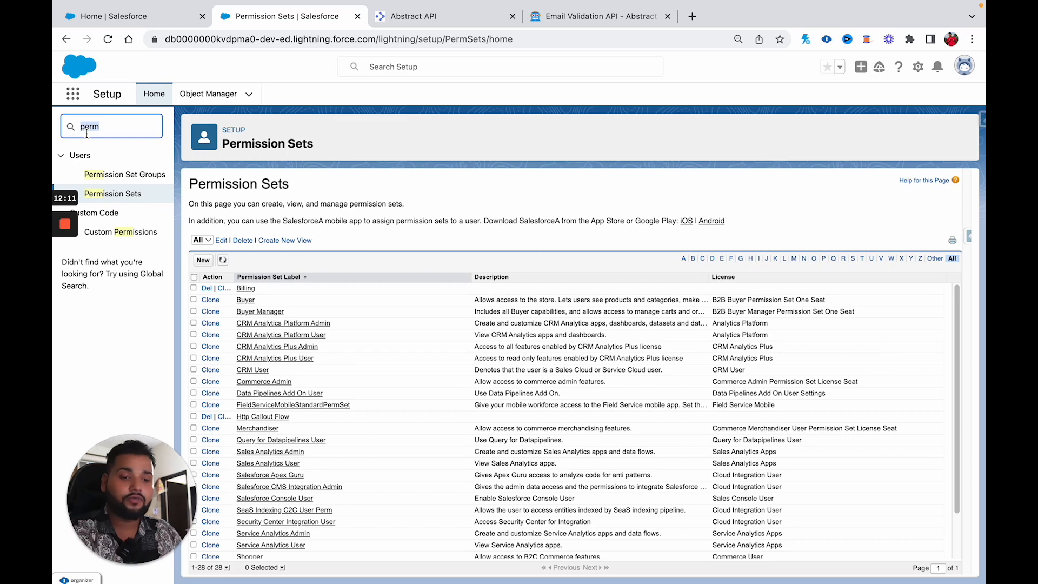
Step: Search Quick Find for 'flow', open Flows and start a New Flow
{"action": "key", "text": "BackSpace"}
{"action": "type", "text": "flow"}
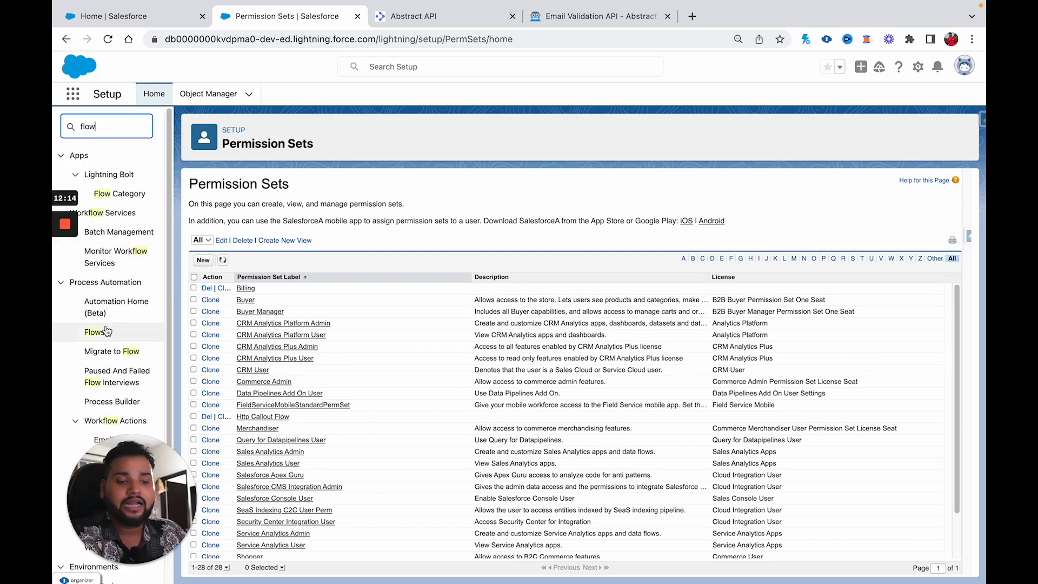
{"action": "left_click", "coordinate": [105, 332]}
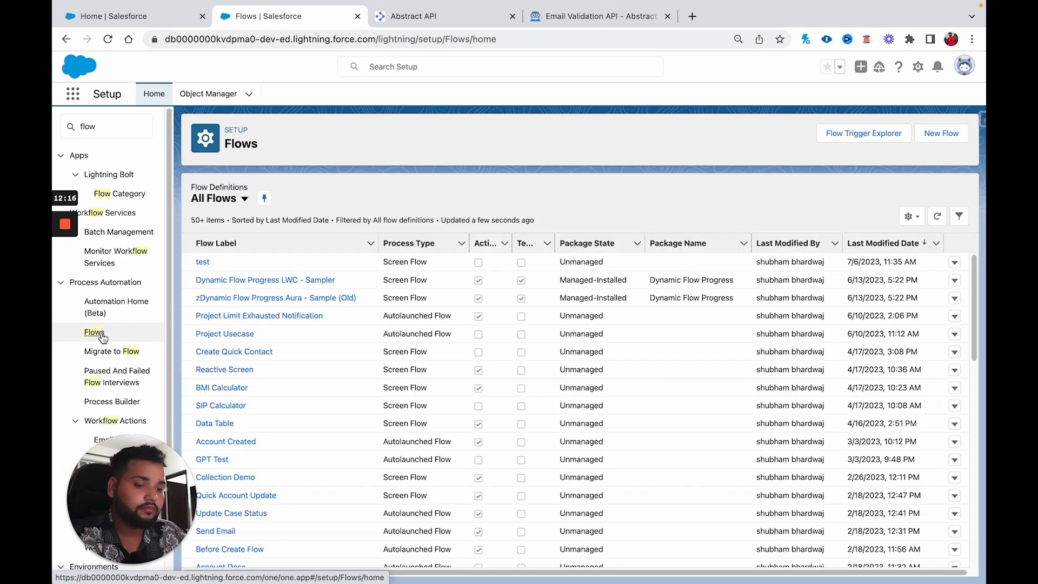
{"action": "left_click", "coordinate": [941, 134]}
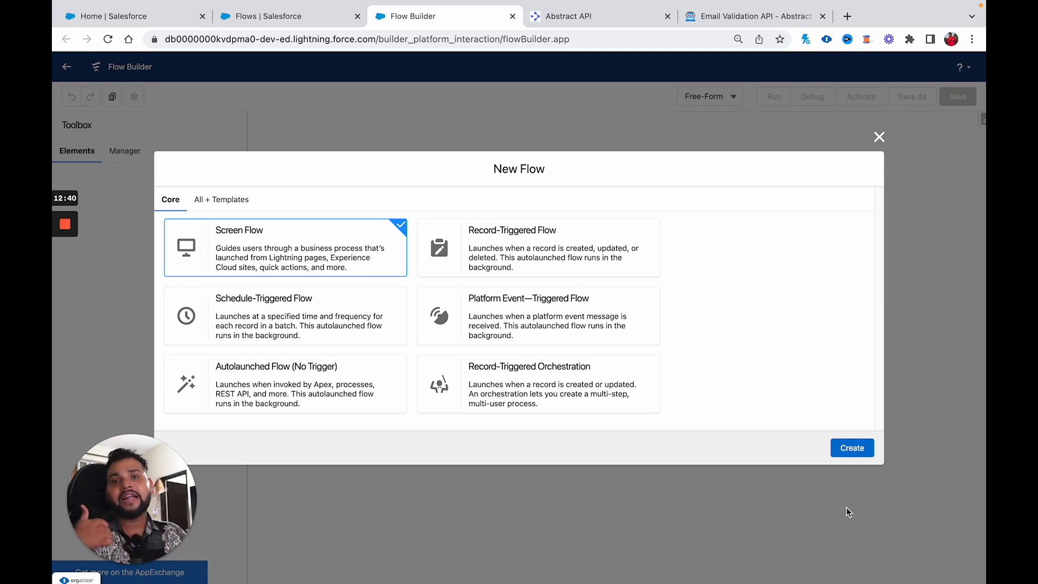
Step: Create a screen flow and add a screen labelled 'Email Input' (API name Email_Input)
{"action": "left_click", "coordinate": [850, 457]}
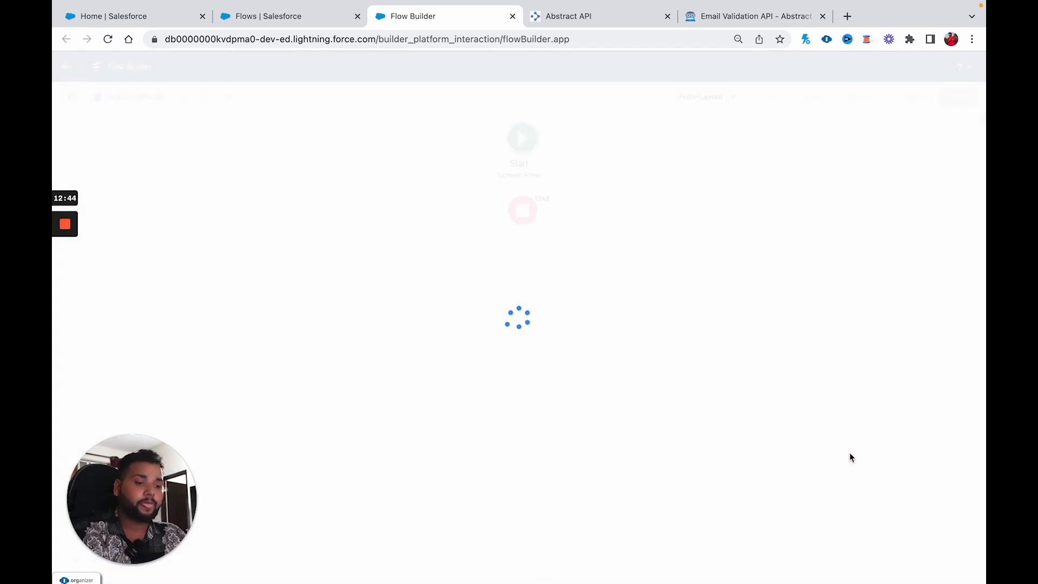
{"action": "left_click", "coordinate": [519, 200]}
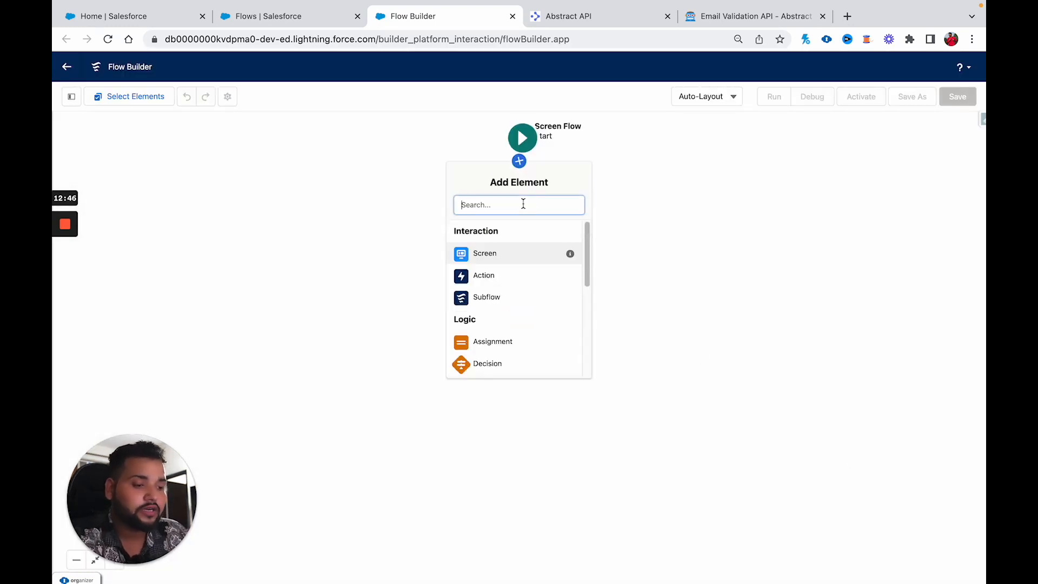
{"action": "left_click", "coordinate": [494, 254]}
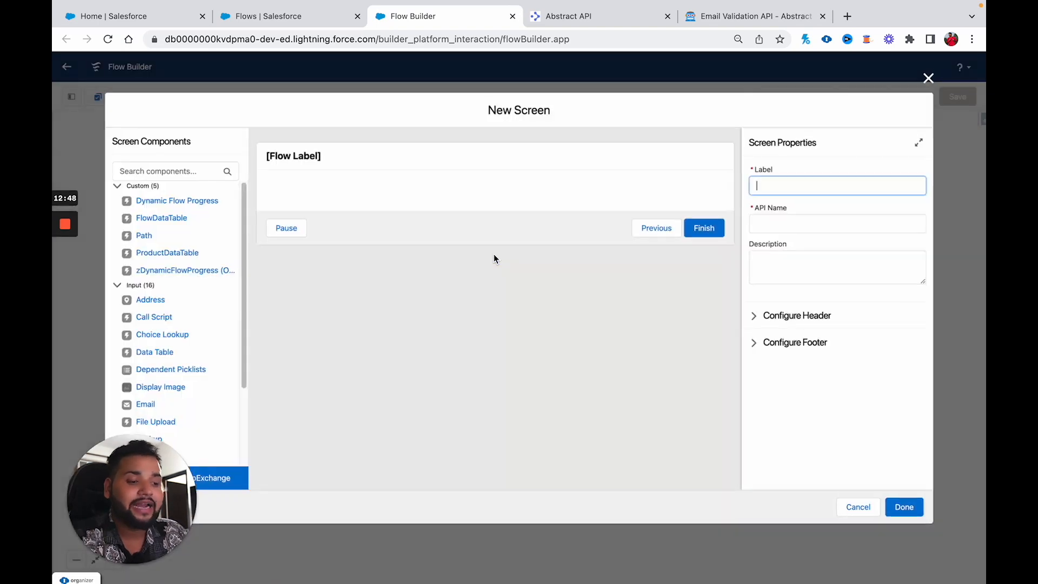
{"action": "type", "text": "Email Input"}
{"action": "key", "text": "BackSpace"}
{"action": "key", "text": "BackSpace"}
{"action": "type", "text": "ut"}
{"action": "left_click", "coordinate": [772, 218]}
Step: Add an Email component with API name 'Email' and Required set to true
{"action": "left_click", "coordinate": [133, 167]}
{"action": "type", "text": "email"}
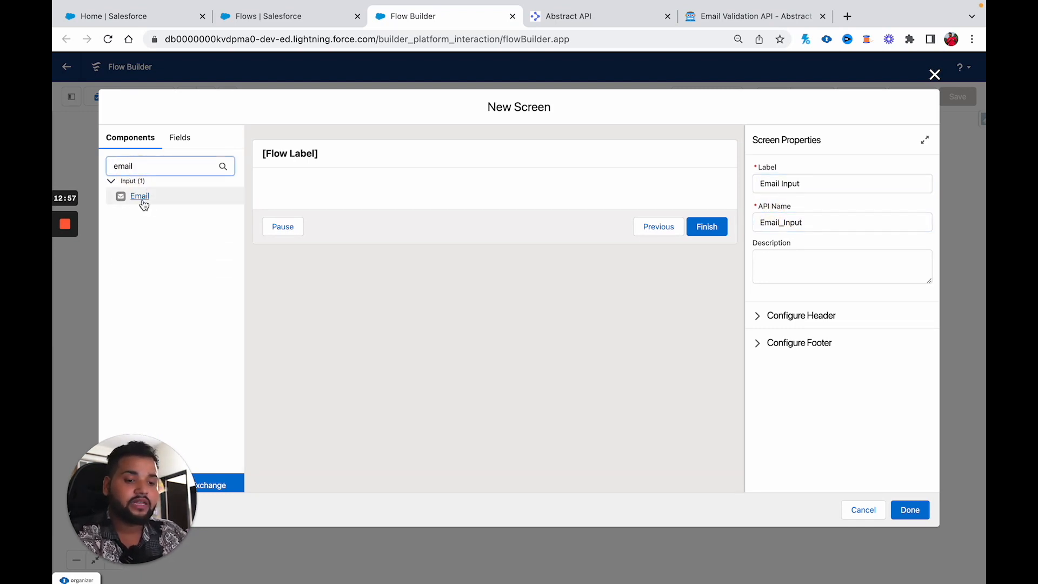
{"action": "left_click_drag", "start_coordinate": [144, 203], "coordinate": [363, 196]}
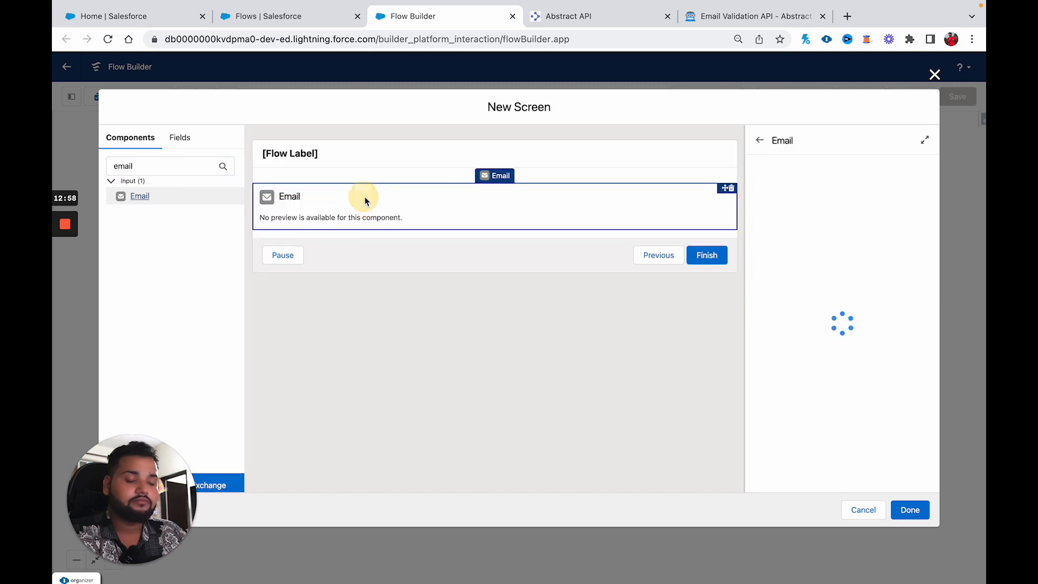
{"action": "left_click", "coordinate": [788, 186]}
{"action": "type", "text": "Emial"}
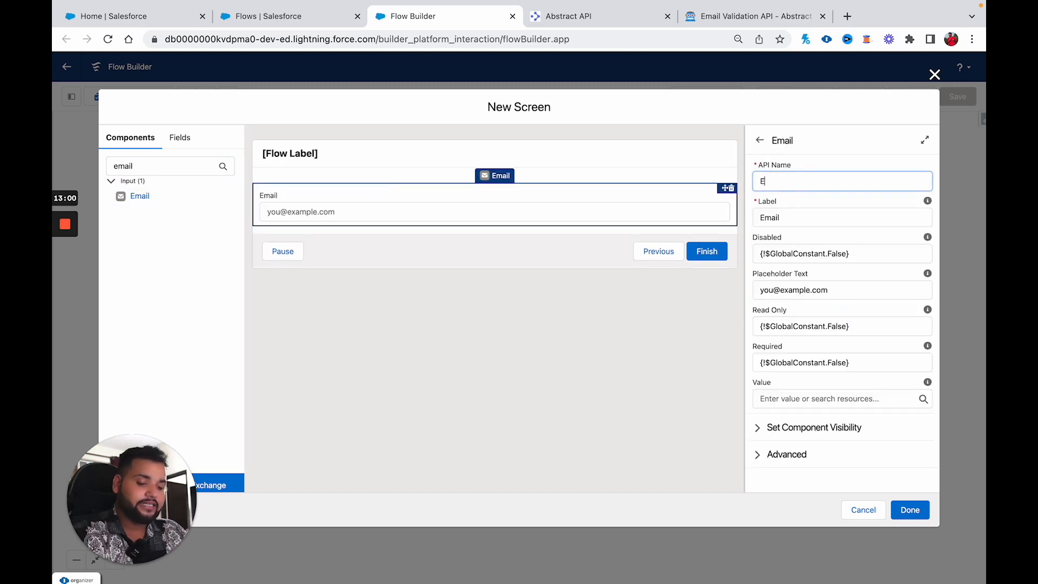
{"action": "key", "text": "BackSpace"}
{"action": "key", "text": "BackSpace"}
{"action": "key", "text": "BackSpace"}
{"action": "type", "text": "ail"}
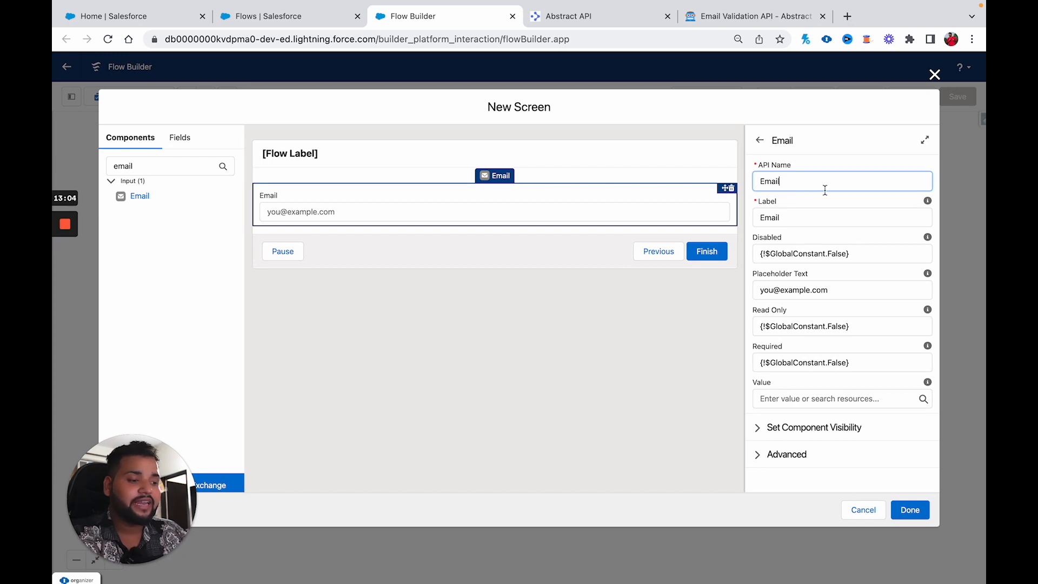
{"action": "double_click", "coordinate": [839, 362]}
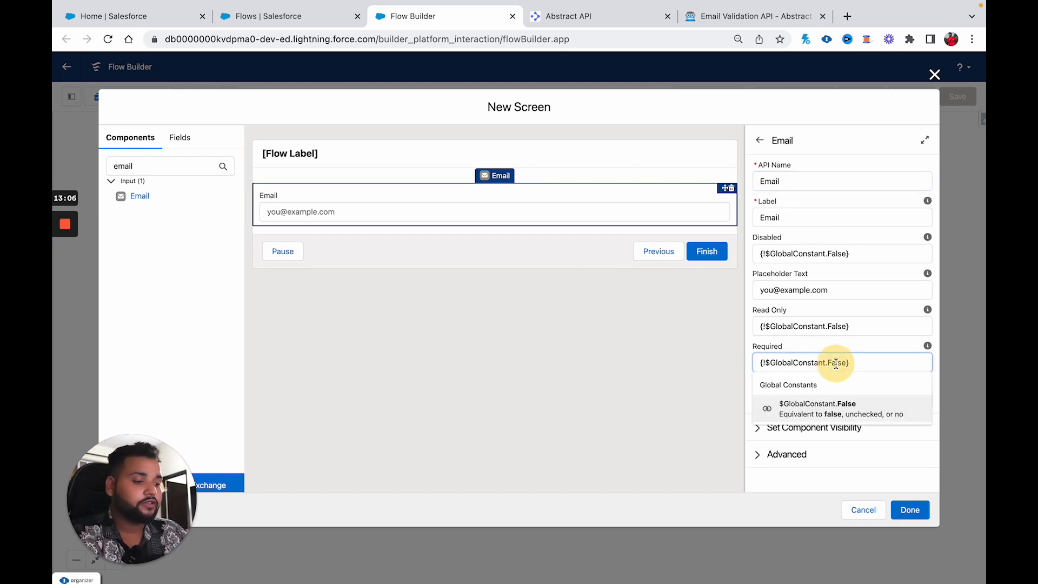
{"action": "type", "text": "true"}
{"action": "left_click", "coordinate": [865, 345]}
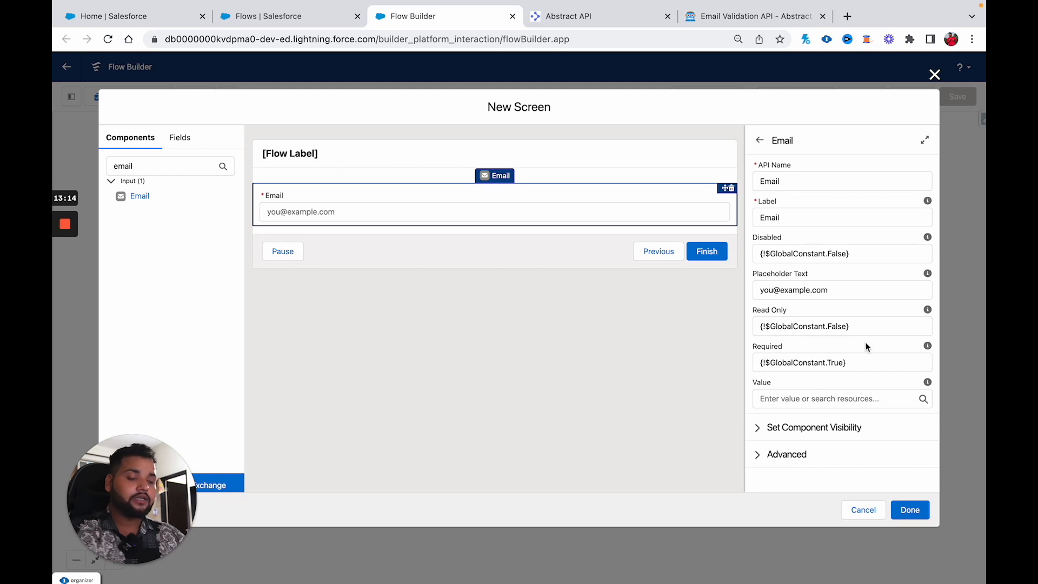
Step: Give the screen's finish button the custom label 'Validate Email' and close it
{"action": "left_click", "coordinate": [514, 259]}
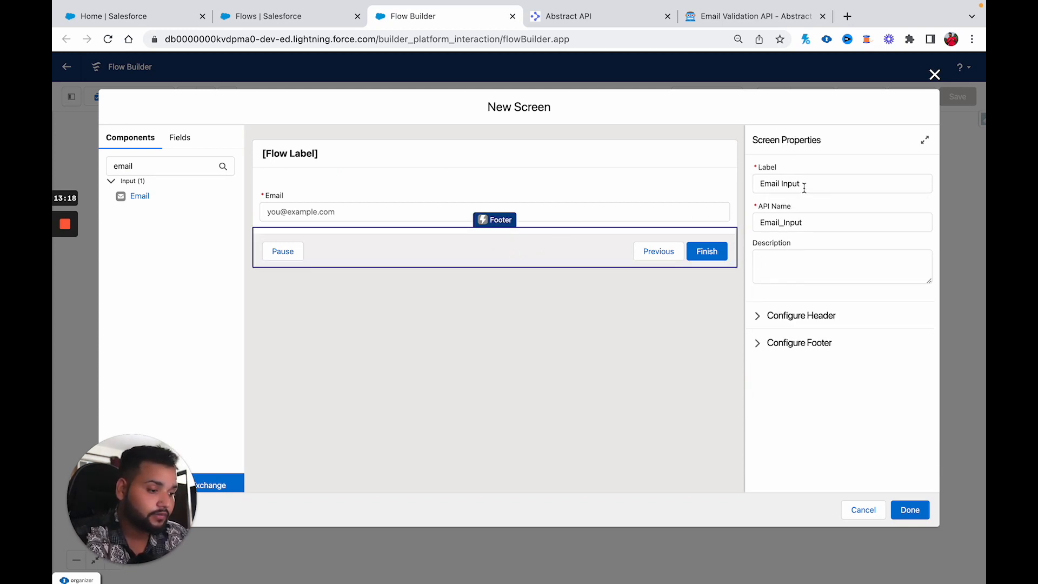
{"action": "left_click", "coordinate": [757, 343]}
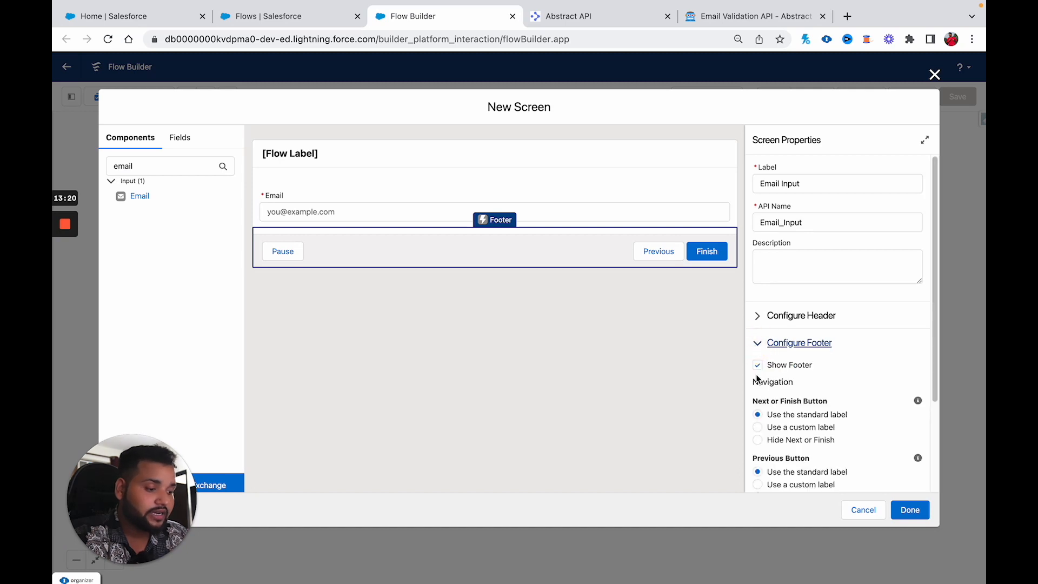
{"action": "left_click", "coordinate": [757, 427]}
{"action": "left_click", "coordinate": [814, 478]}
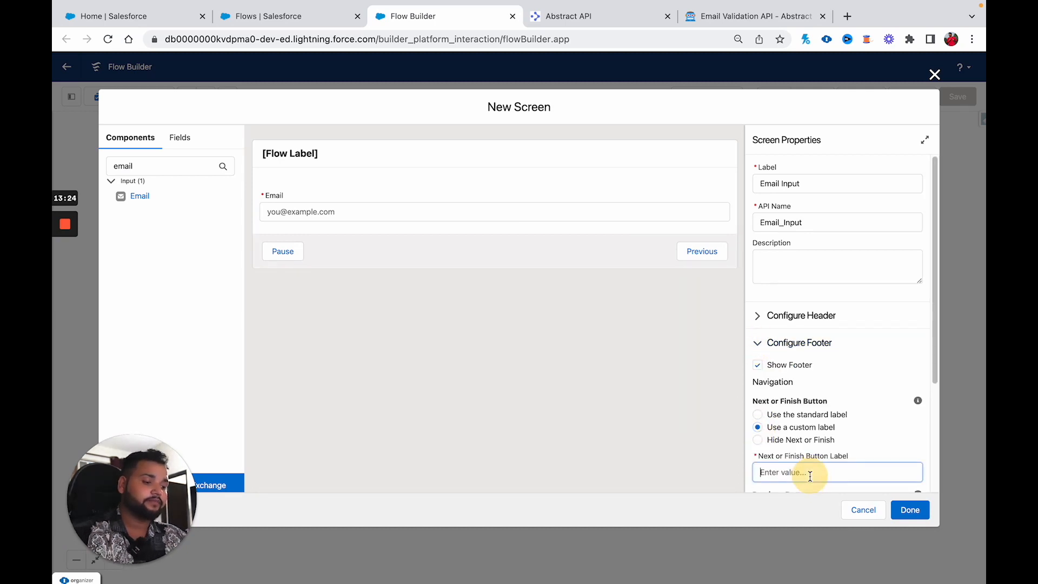
{"action": "type", "text": "Validate Email"}
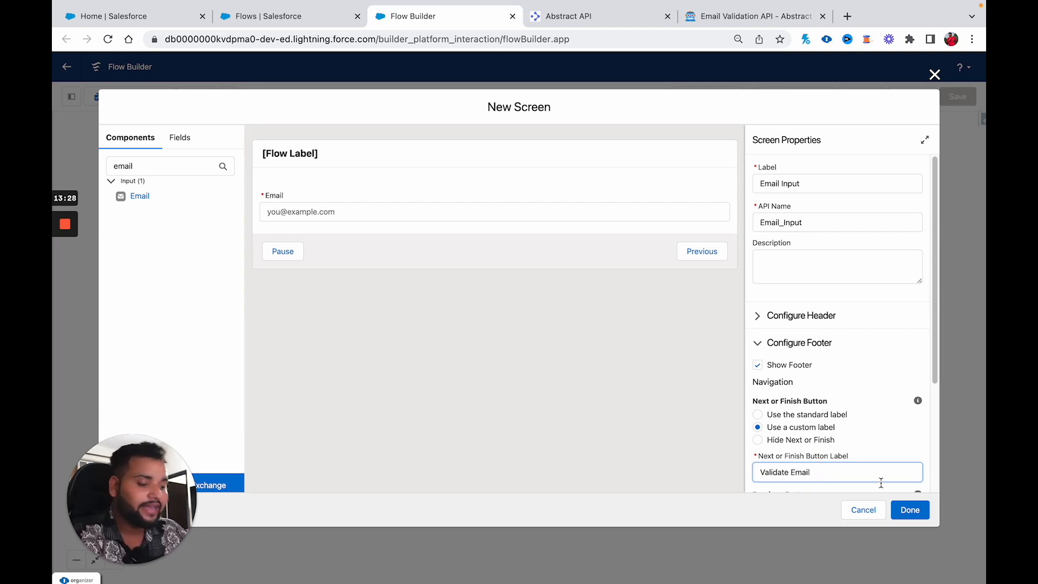
{"action": "left_click", "coordinate": [908, 509]}
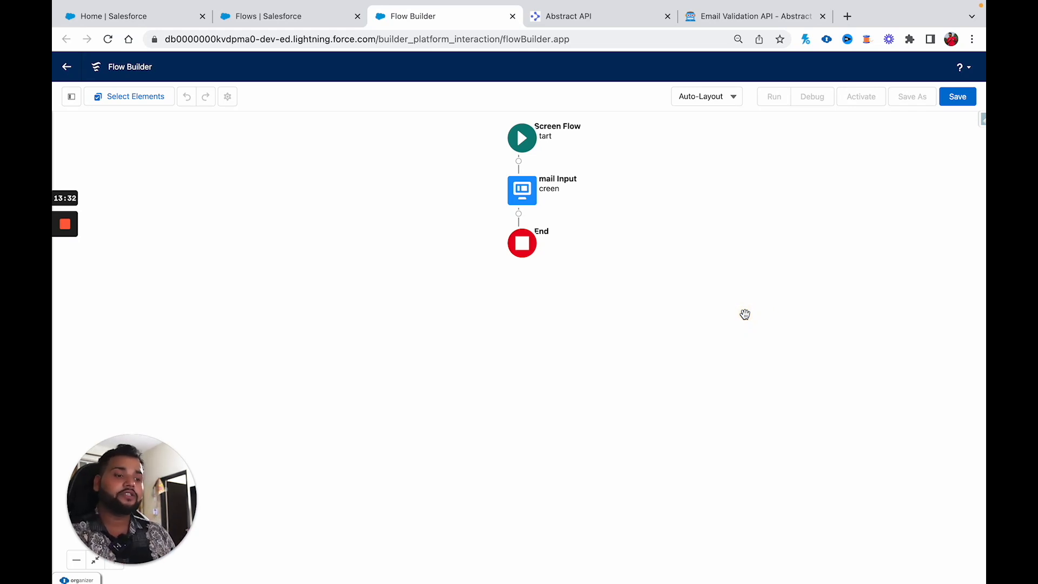
Step: Add an Action after Email Input and choose Create HTTP Callout
{"action": "left_click", "coordinate": [519, 214]}
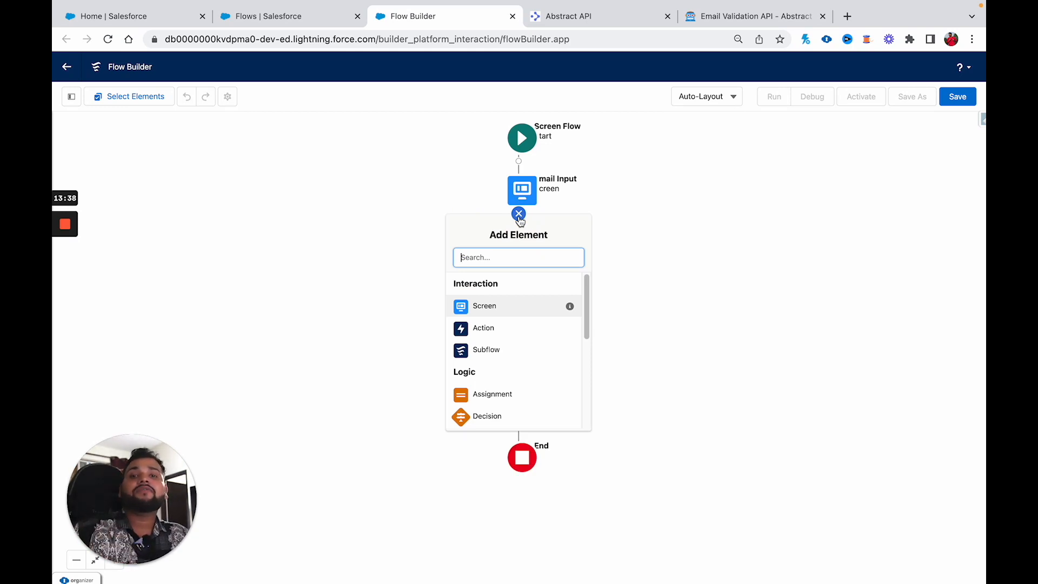
{"action": "left_click", "coordinate": [484, 337]}
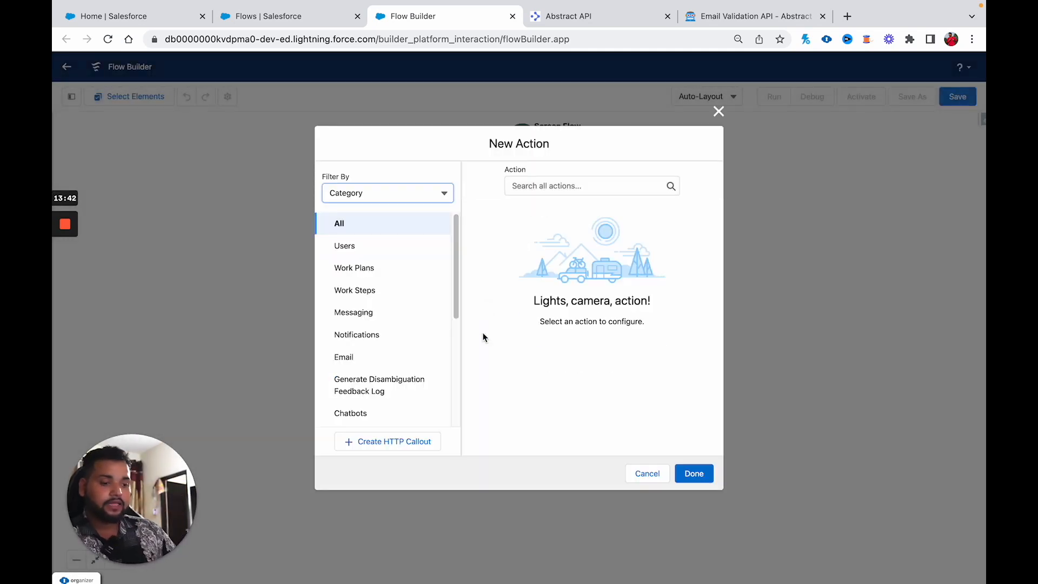
{"action": "left_click", "coordinate": [384, 445]}
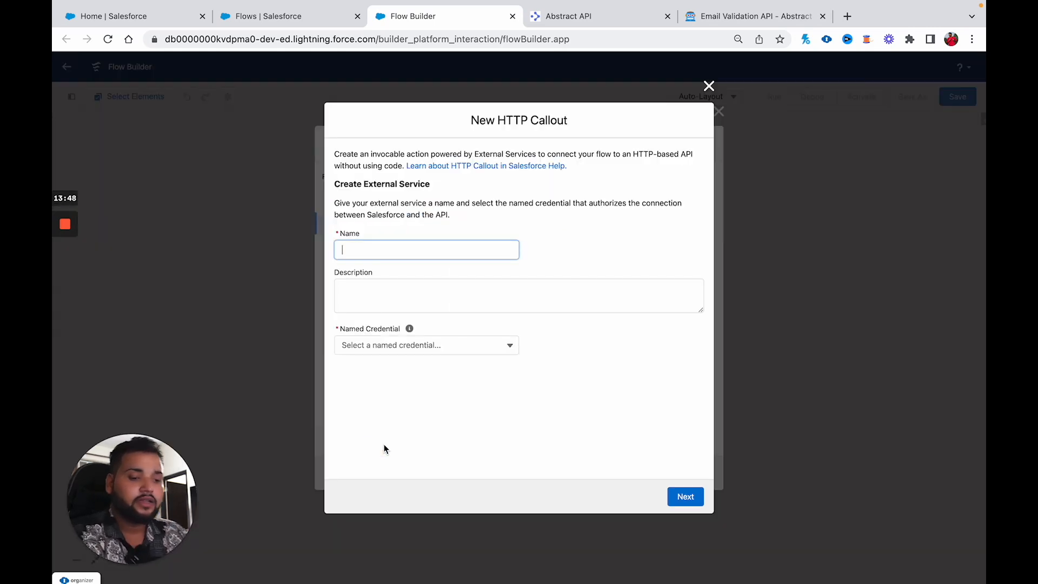
Step: Name the external service 'EmailValidation', pick the Email Validation named credential, and continue
{"action": "left_click_drag", "start_coordinate": [438, 184], "coordinate": [339, 179]}
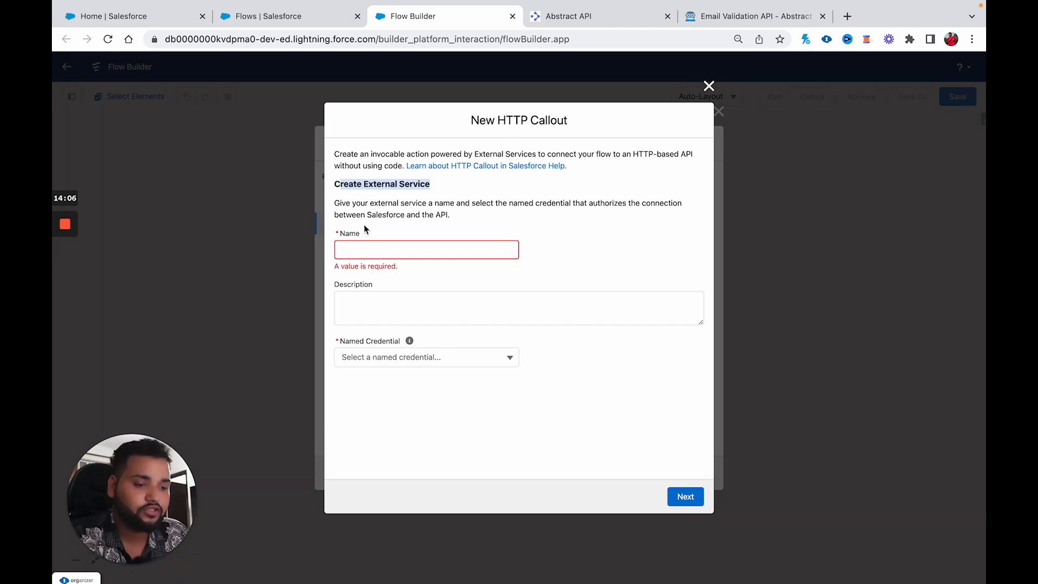
{"action": "left_click", "coordinate": [344, 249]}
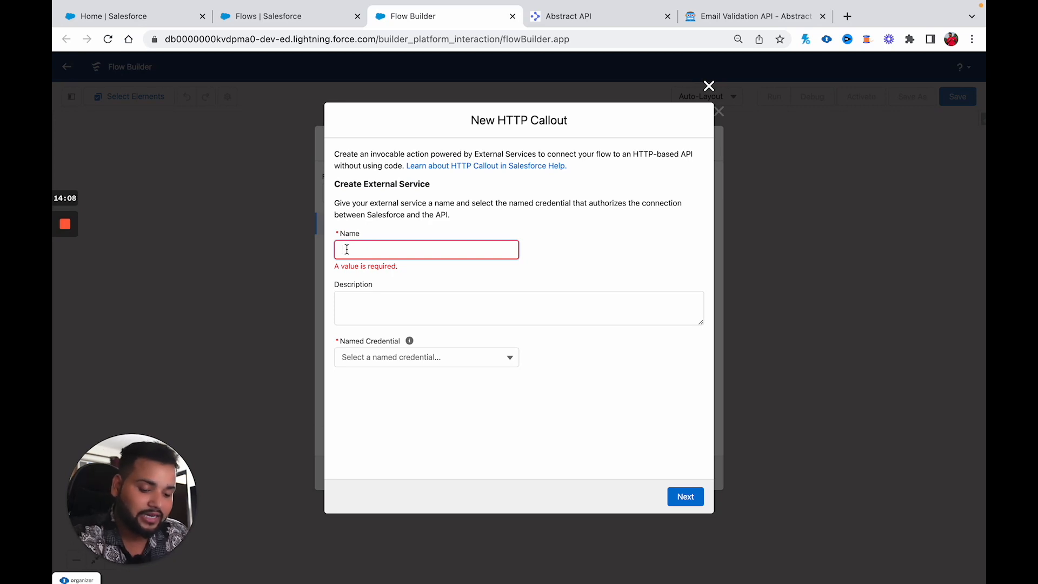
{"action": "type", "text": "Ema"}
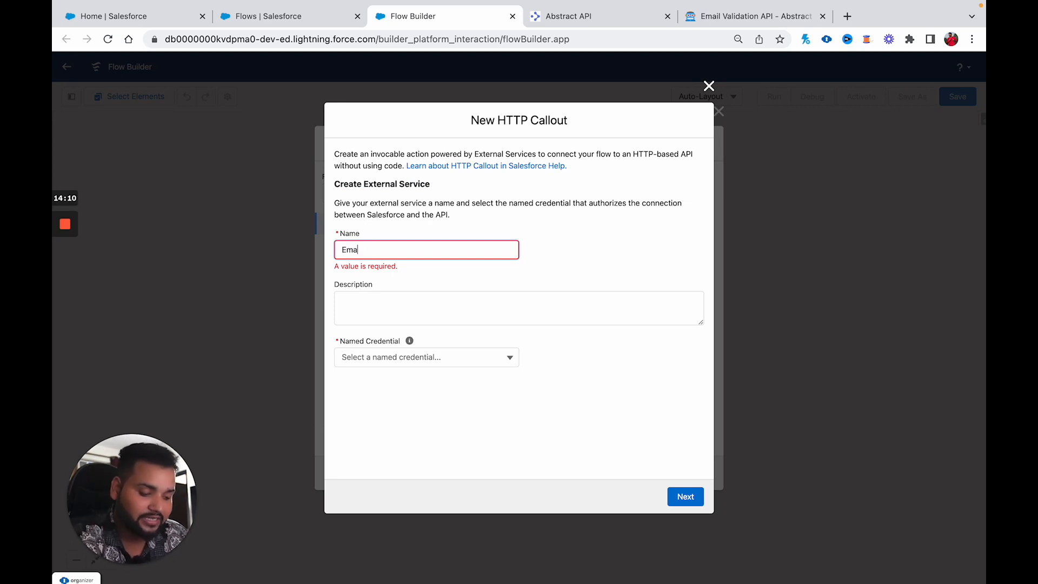
{"action": "type", "text": "ilValidation"}
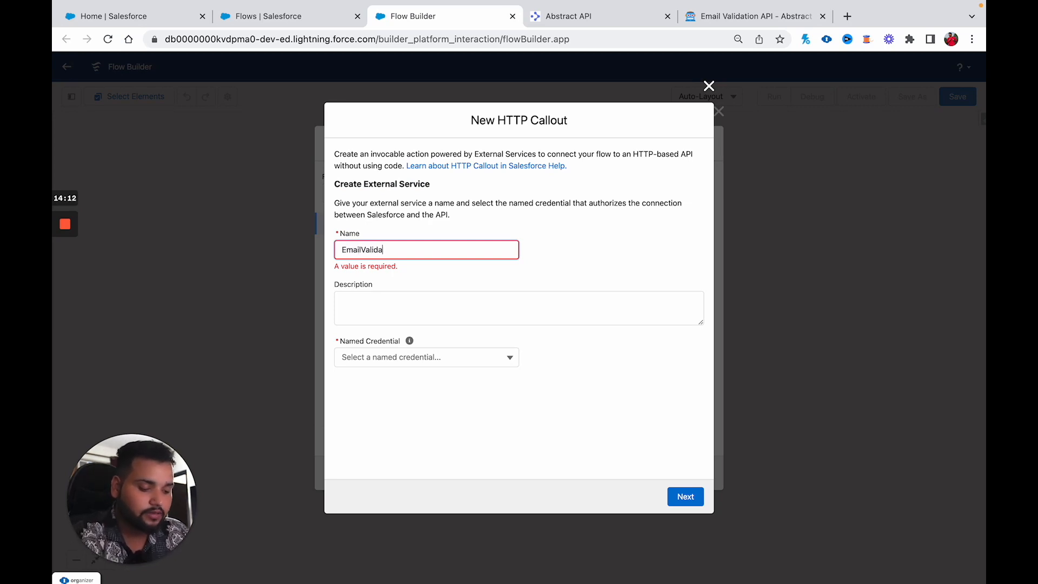
{"action": "left_click", "coordinate": [371, 303]}
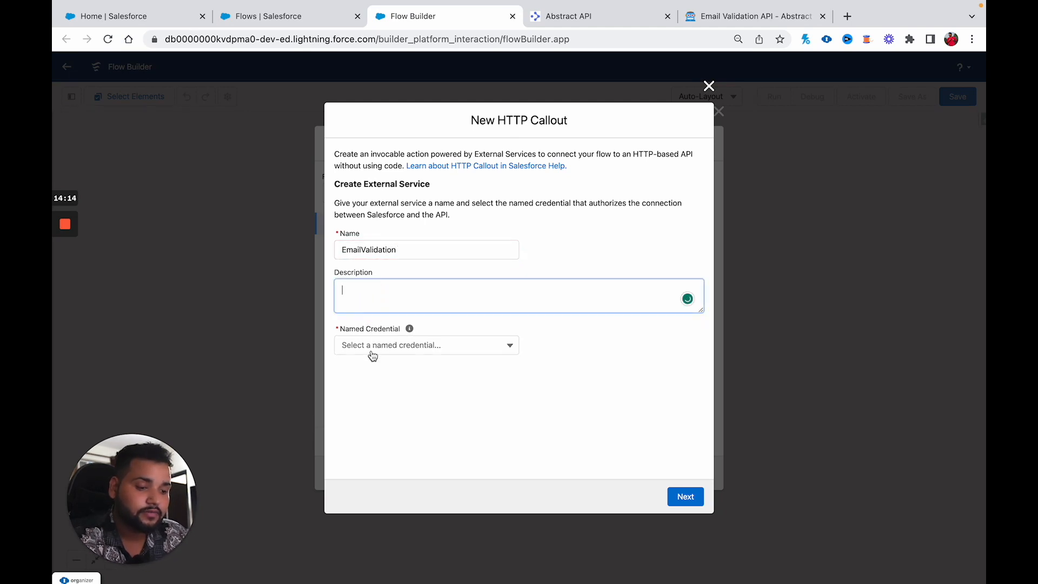
{"action": "left_click", "coordinate": [372, 348]}
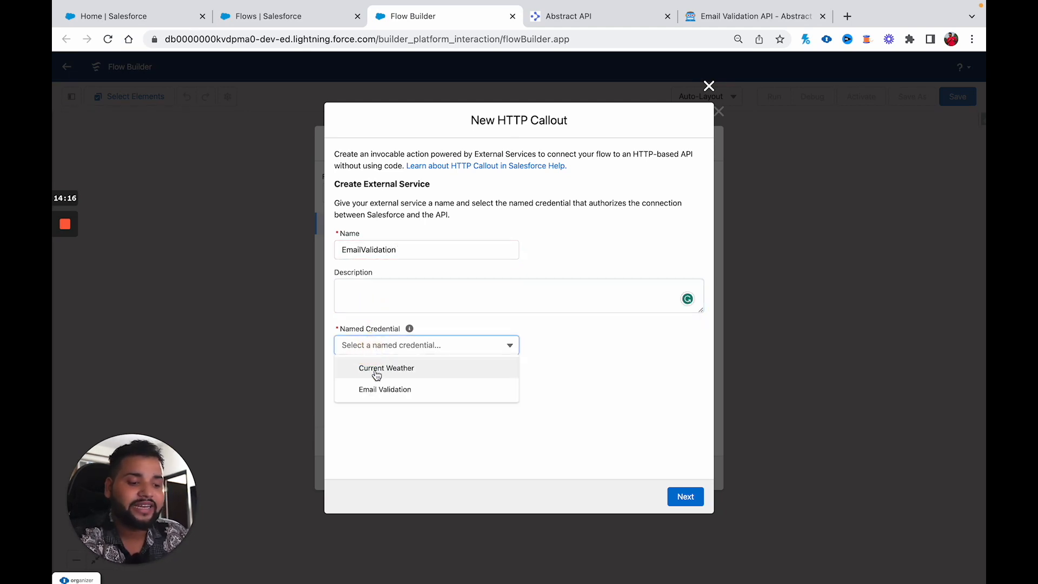
{"action": "left_click", "coordinate": [377, 389]}
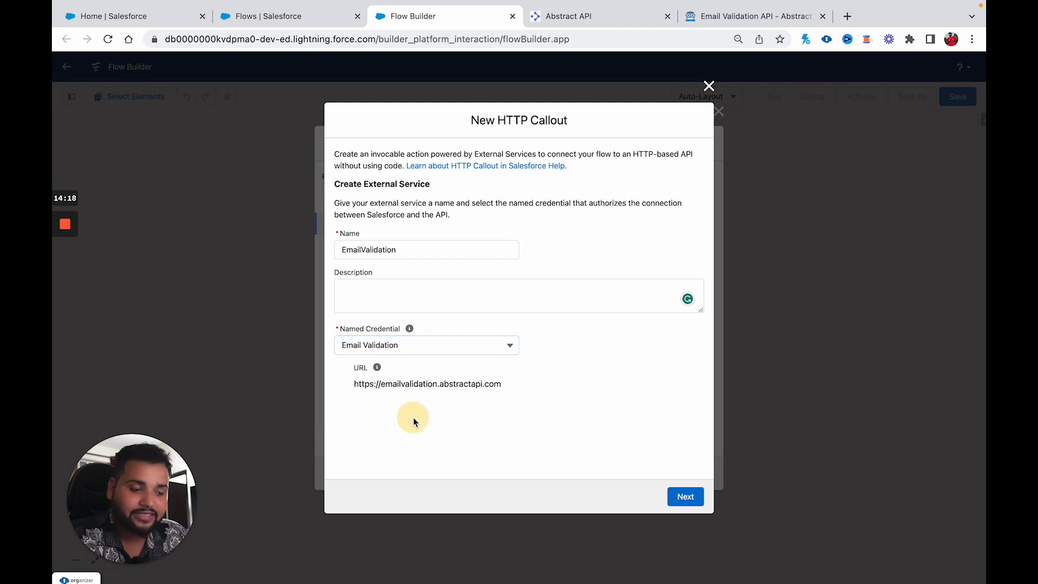
{"action": "left_click_drag", "start_coordinate": [500, 385], "coordinate": [318, 387]}
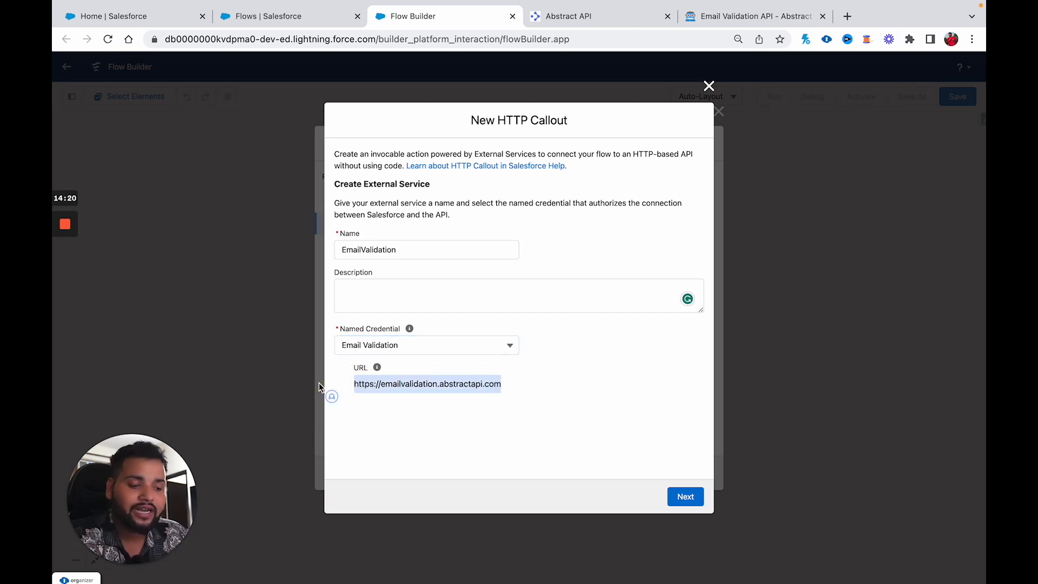
{"action": "left_click", "coordinate": [685, 497]}
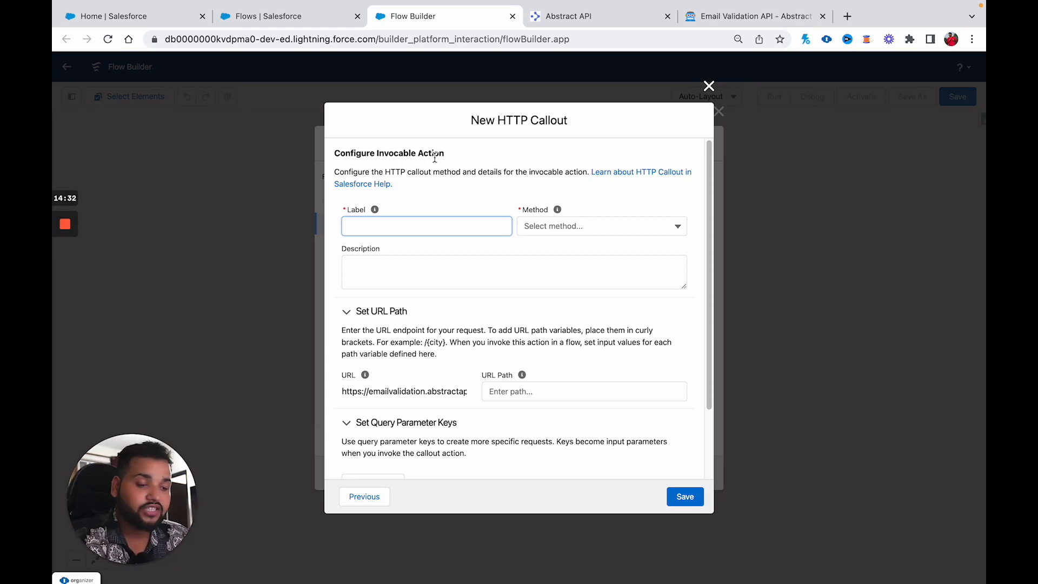
Step: Label the callout action 'Validate Email' with the GET method, then return to the Abstract docs
{"action": "type", "text": "Vali"}
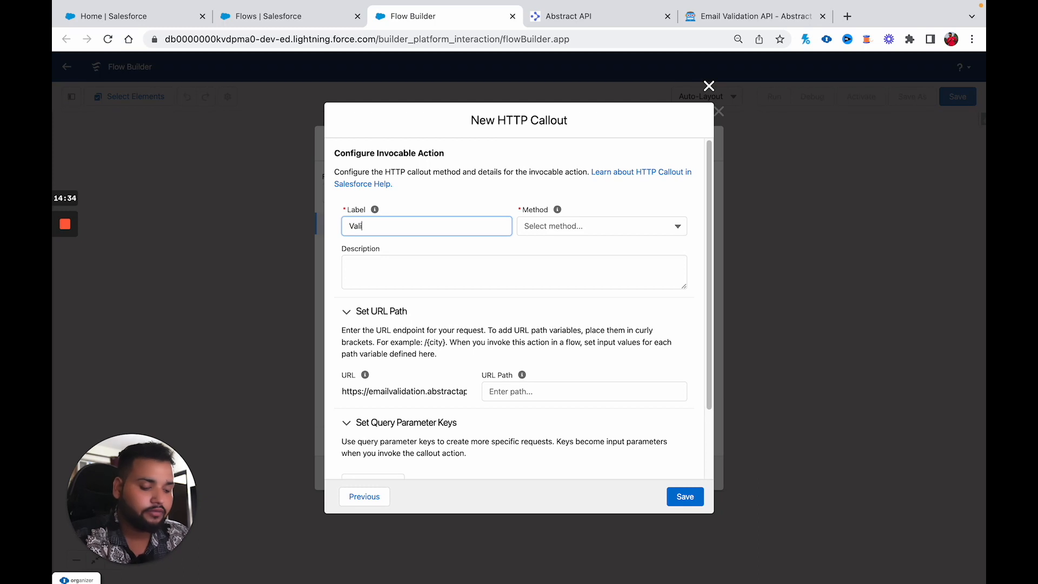
{"action": "type", "text": "date Email"}
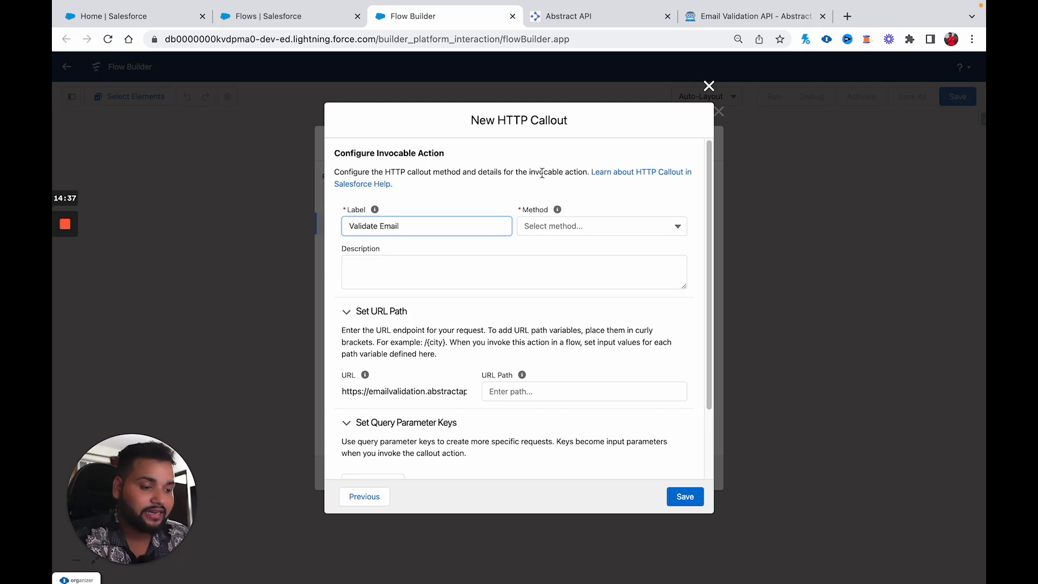
{"action": "left_click", "coordinate": [550, 227]}
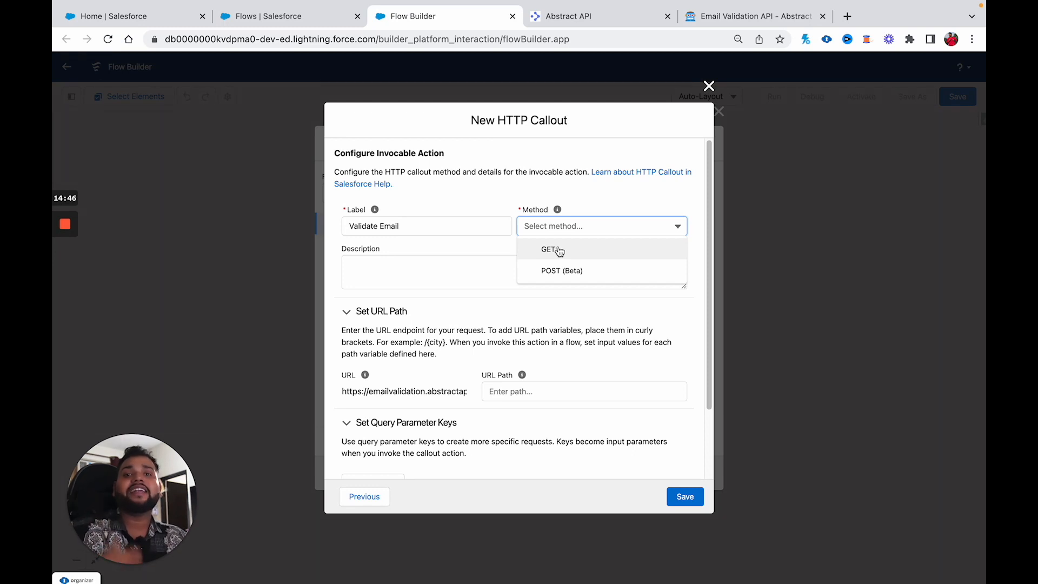
{"action": "left_click", "coordinate": [556, 250]}
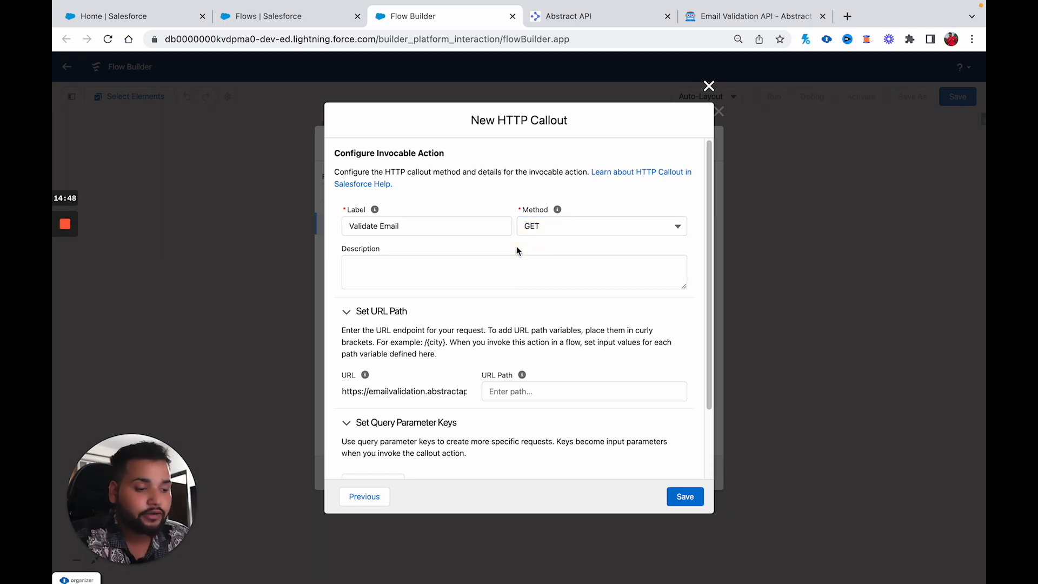
{"action": "scroll", "coordinate": [517, 246], "scroll_direction": "down", "scroll_amount": 3}
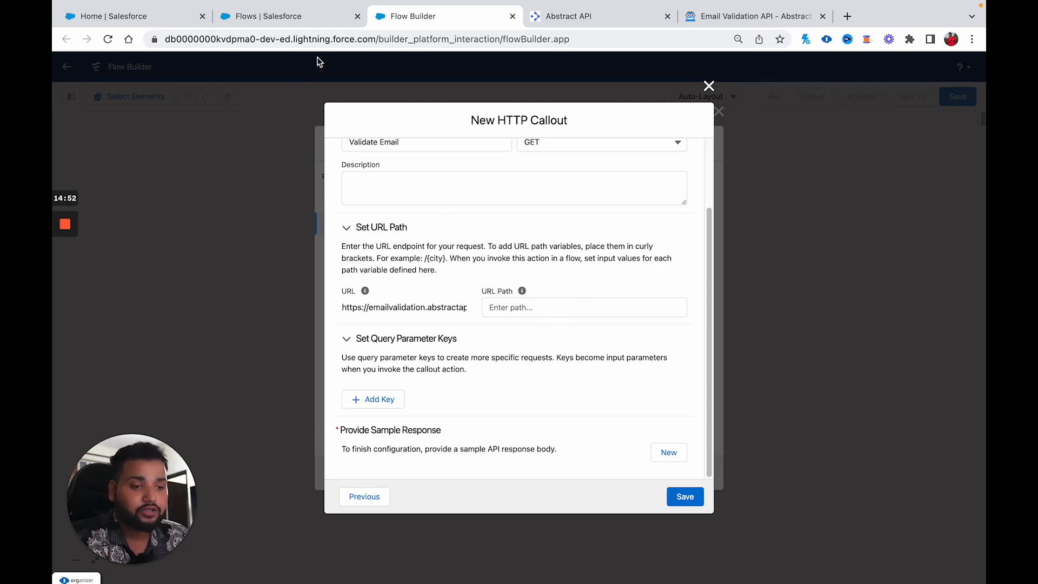
{"action": "left_click", "coordinate": [751, 17]}
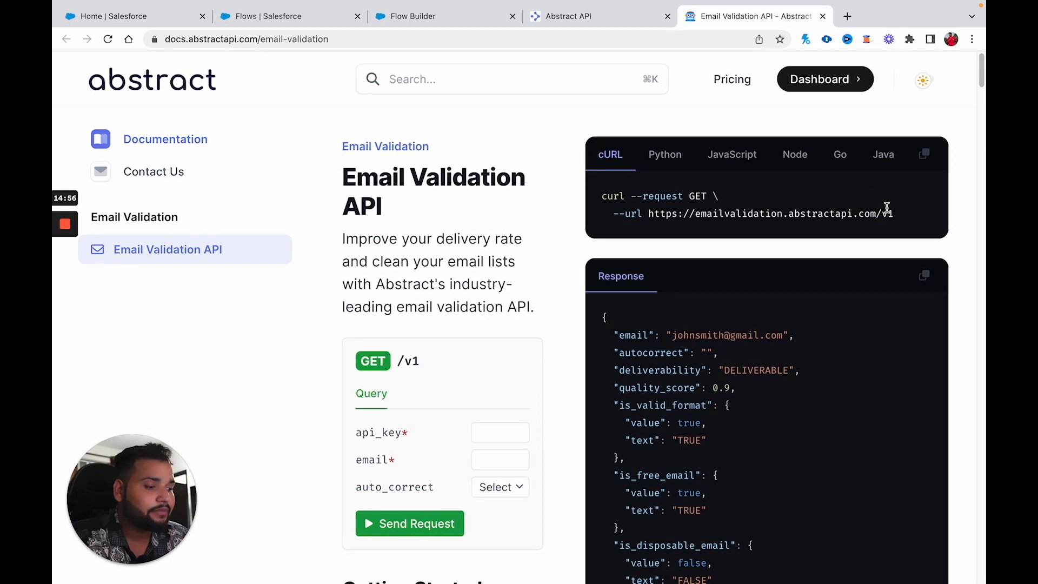
Step: Zoom out the Abstract docs and select the endpoint base URL in the Getting Started example
{"action": "scroll", "coordinate": [655, 299], "scroll_direction": "down", "scroll_amount": 2}
{"action": "scroll", "coordinate": [547, 282], "scroll_direction": "down", "scroll_amount": 6}
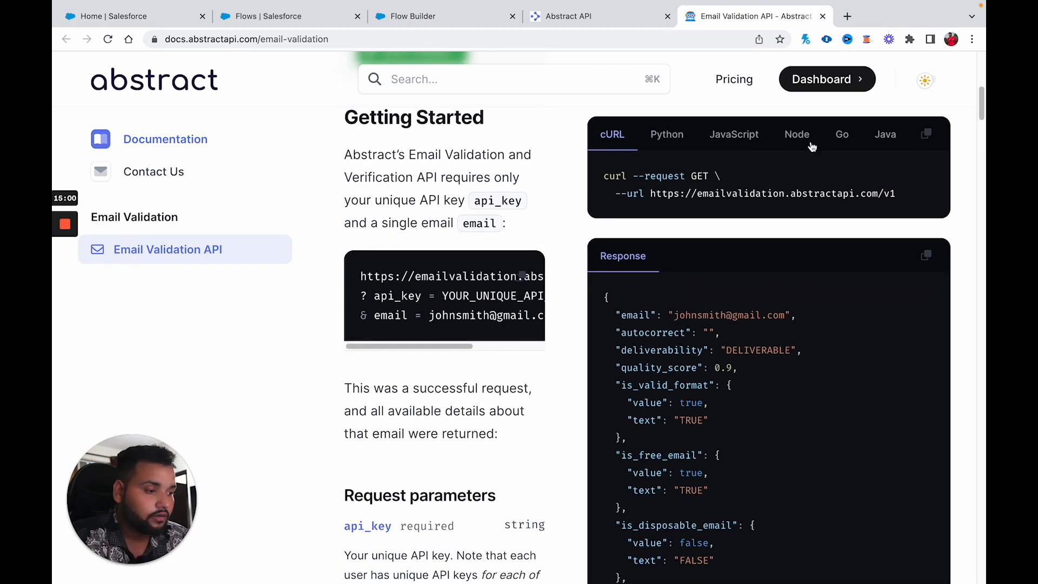
{"action": "left_click", "coordinate": [972, 39]}
{"action": "left_click", "coordinate": [881, 198]}
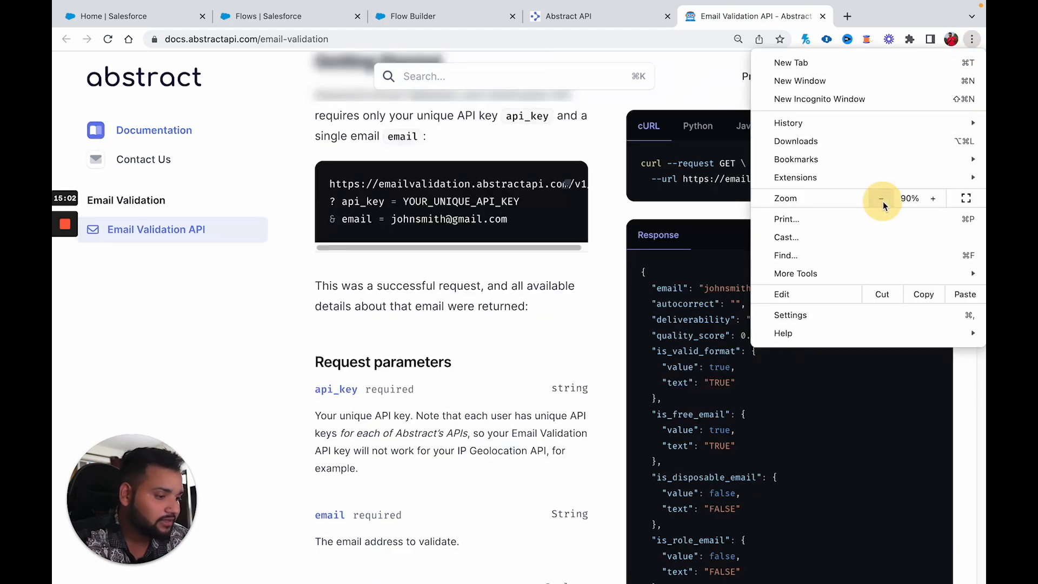
{"action": "left_click", "coordinate": [881, 199]}
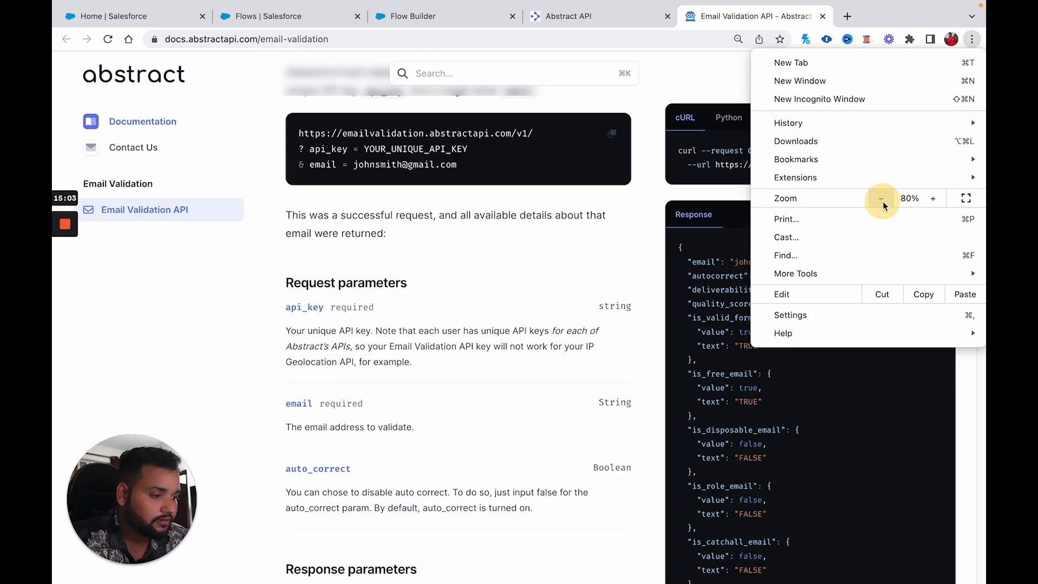
{"action": "left_click", "coordinate": [536, 294]}
{"action": "scroll", "coordinate": [536, 291], "scroll_direction": "up", "scroll_amount": 6}
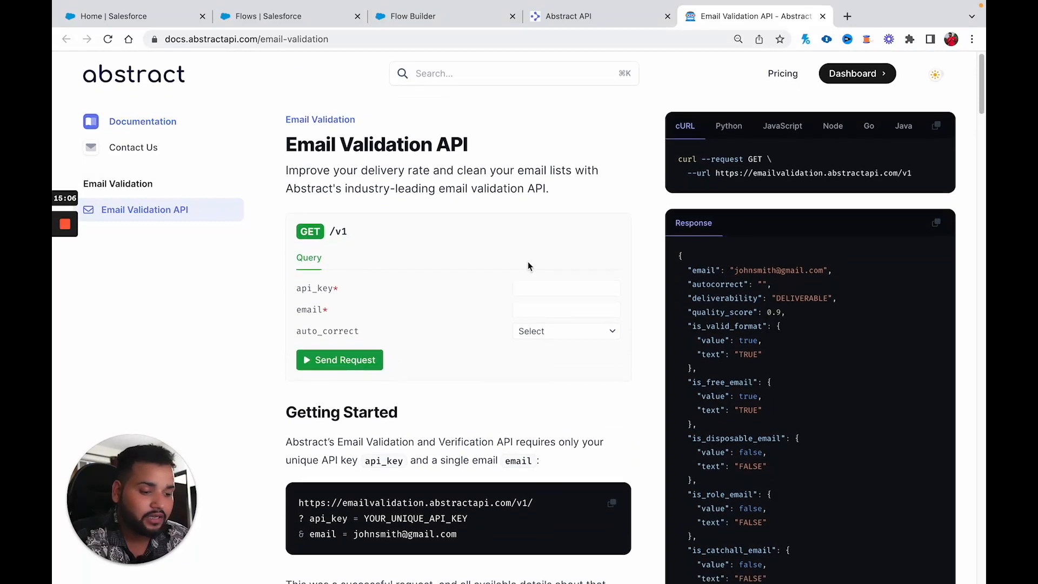
{"action": "scroll", "coordinate": [528, 261], "scroll_direction": "down", "scroll_amount": 3}
{"action": "left_click_drag", "start_coordinate": [302, 348], "coordinate": [511, 349]}
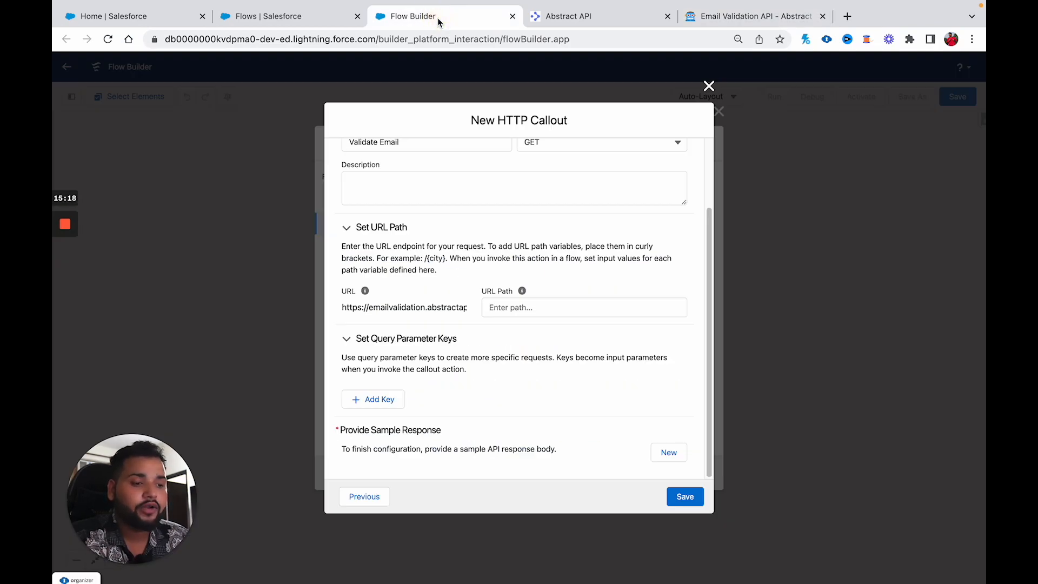
Step: Set the callout's URL path to /v1/ and expand the query parameter keys section
{"action": "left_click", "coordinate": [509, 308]}
{"action": "type", "text": "/"}
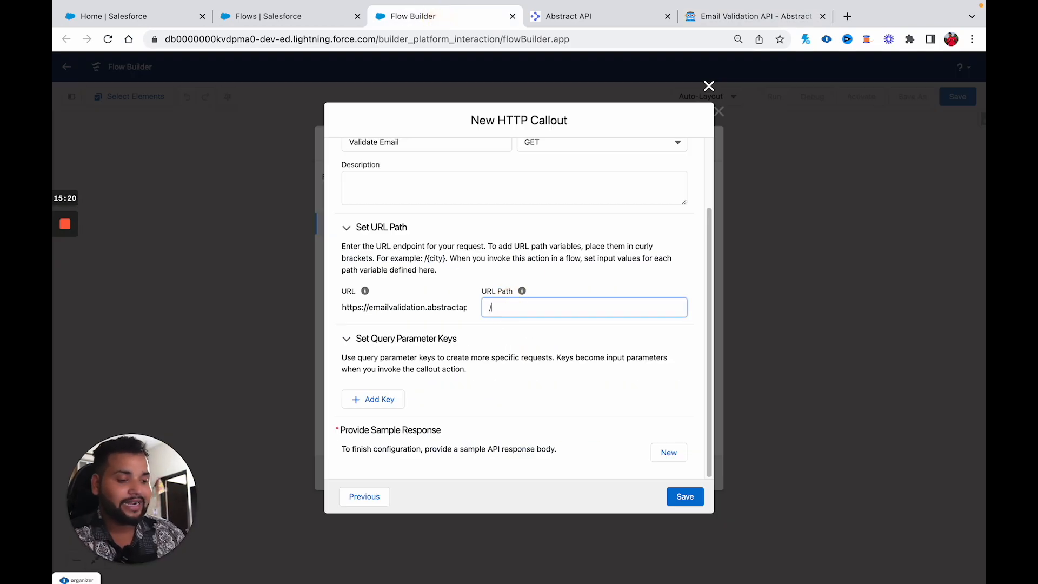
{"action": "type", "text": "v1/"}
{"action": "left_click", "coordinate": [555, 340]}
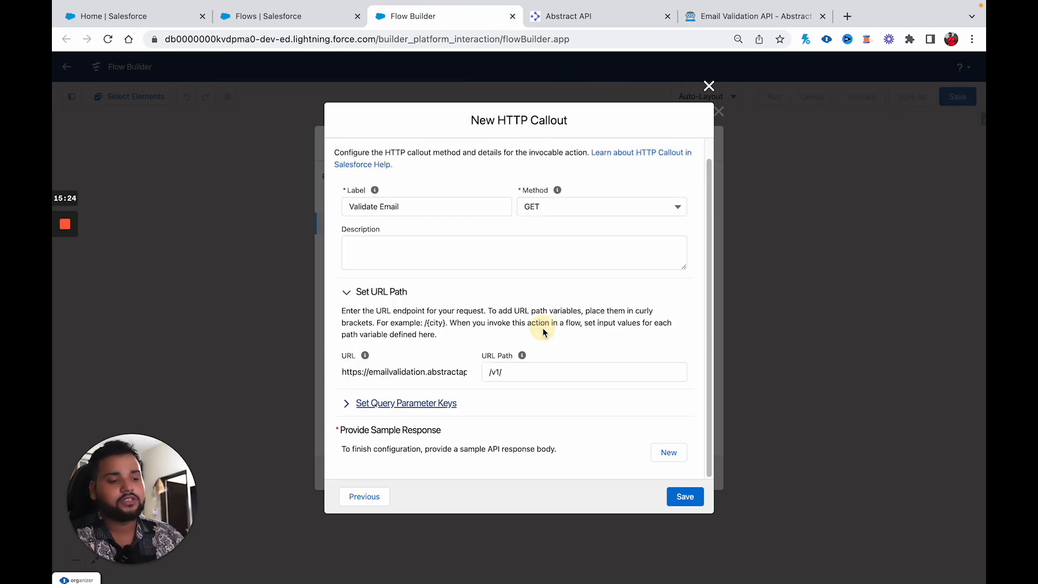
{"action": "left_click", "coordinate": [344, 411]}
{"action": "scroll", "coordinate": [344, 415], "scroll_direction": "down", "scroll_amount": 2}
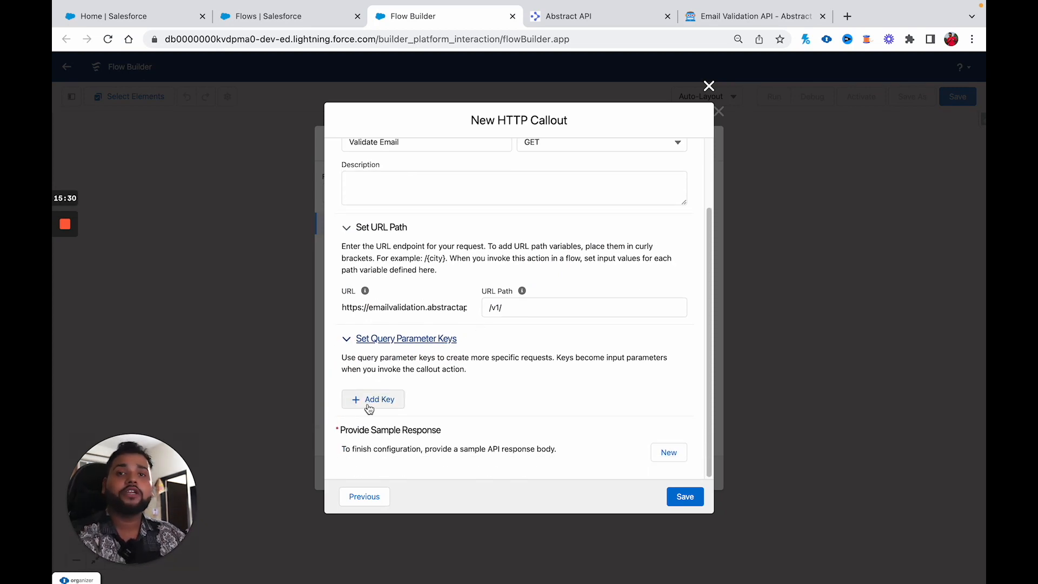
{"action": "left_click", "coordinate": [751, 16]}
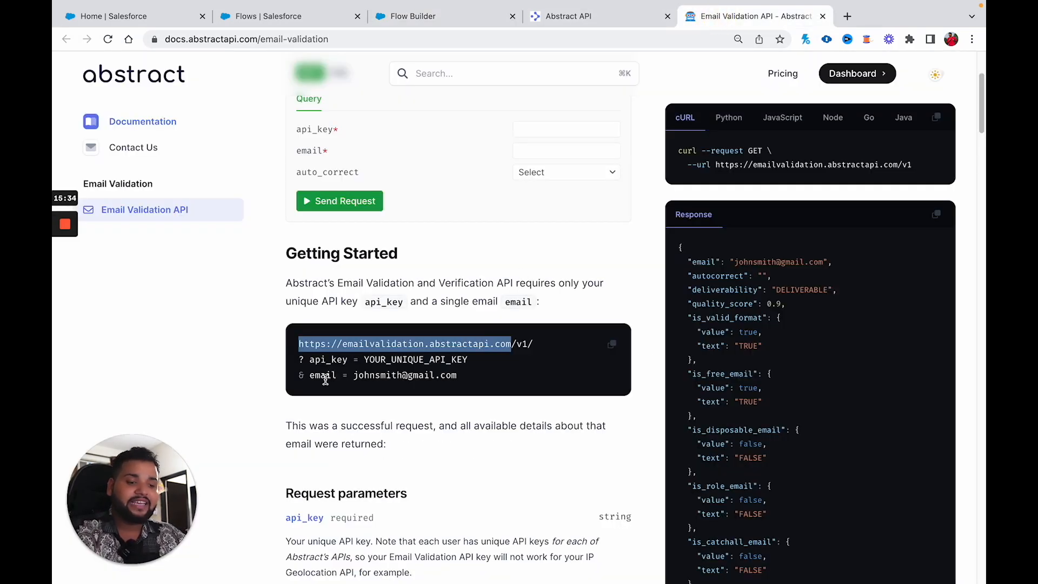
{"action": "left_click", "coordinate": [465, 20]}
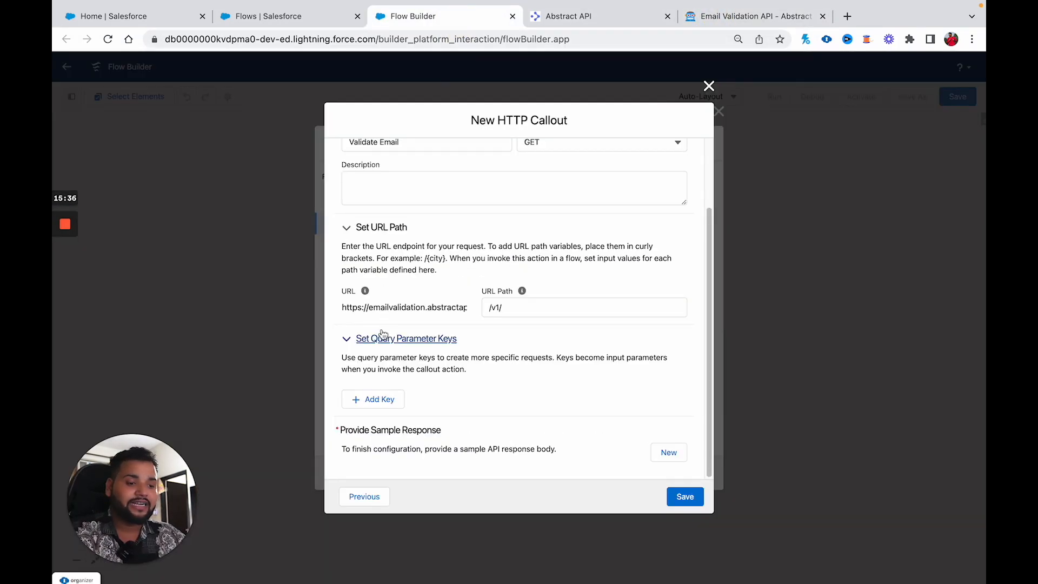
Step: Add two query key rows and make the first one api_key of type String
{"action": "left_click", "coordinate": [368, 394]}
{"action": "left_click", "coordinate": [371, 452]}
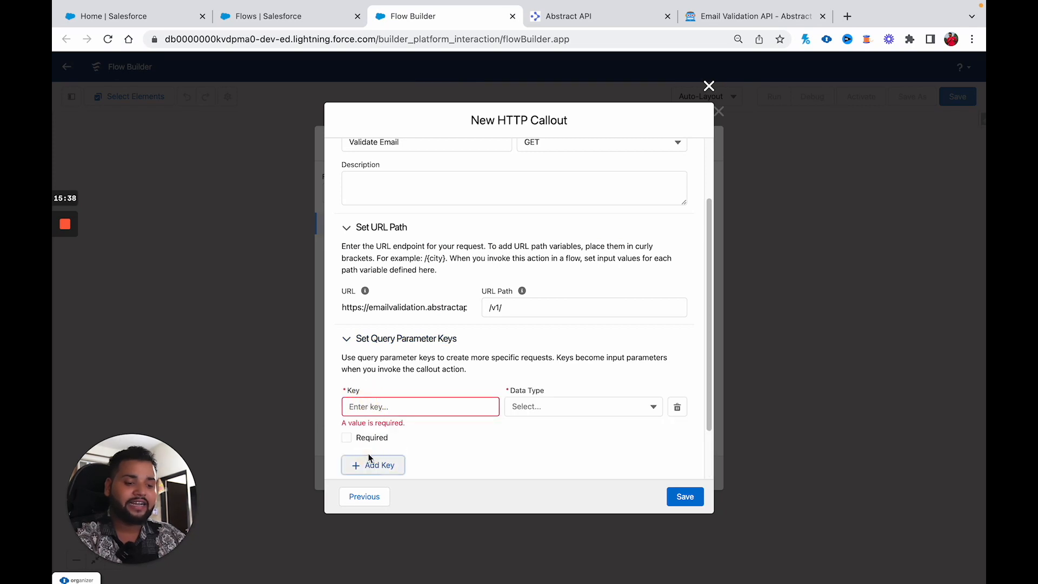
{"action": "left_click", "coordinate": [371, 465]}
{"action": "scroll", "coordinate": [367, 464], "scroll_direction": "down", "scroll_amount": 1}
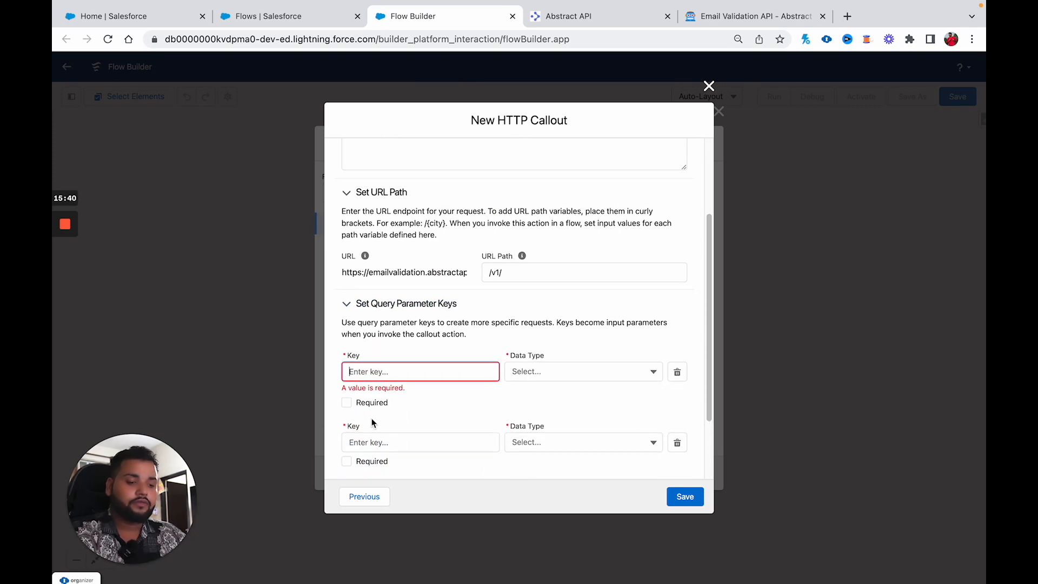
{"action": "left_click", "coordinate": [754, 16]}
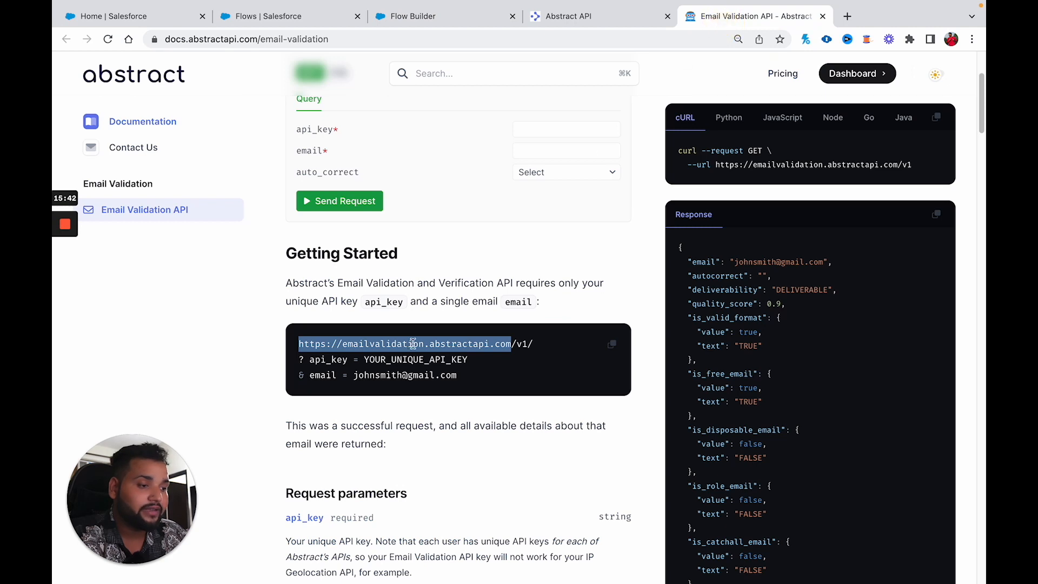
{"action": "double_click", "coordinate": [328, 359]}
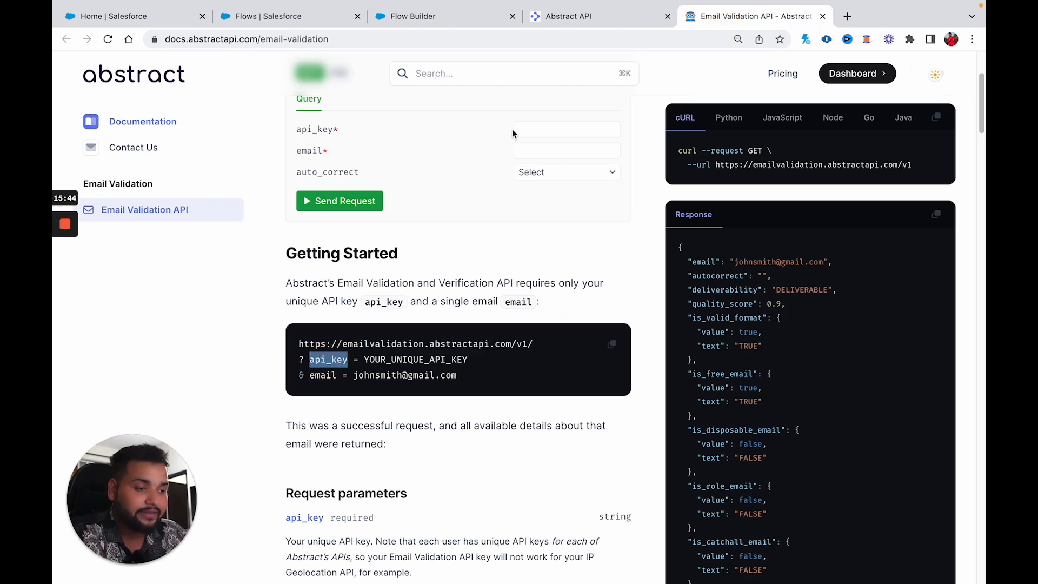
{"action": "left_click", "coordinate": [464, 18]}
{"action": "type", "text": "api_key"}
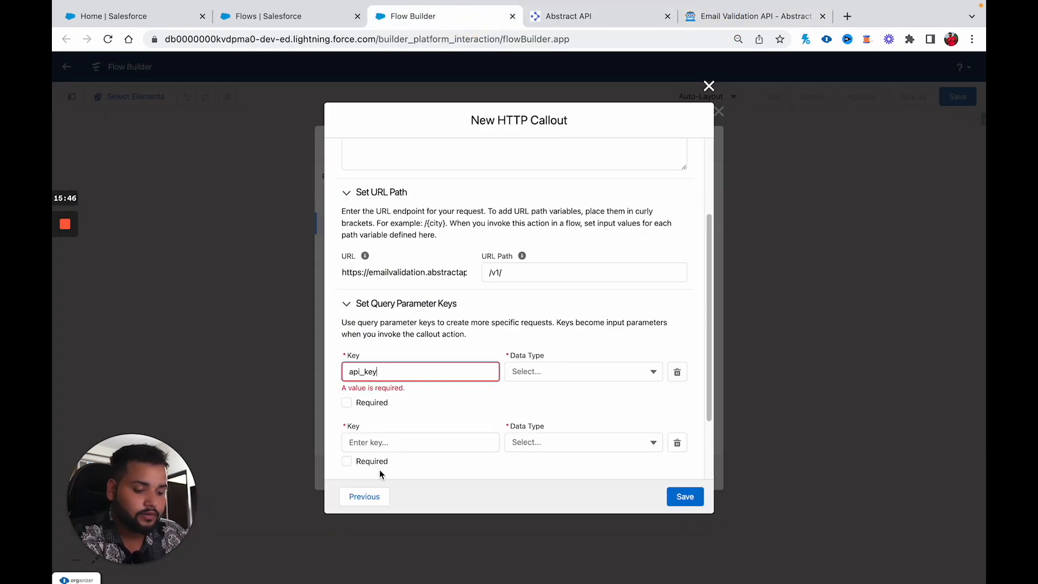
{"action": "left_click", "coordinate": [524, 376]}
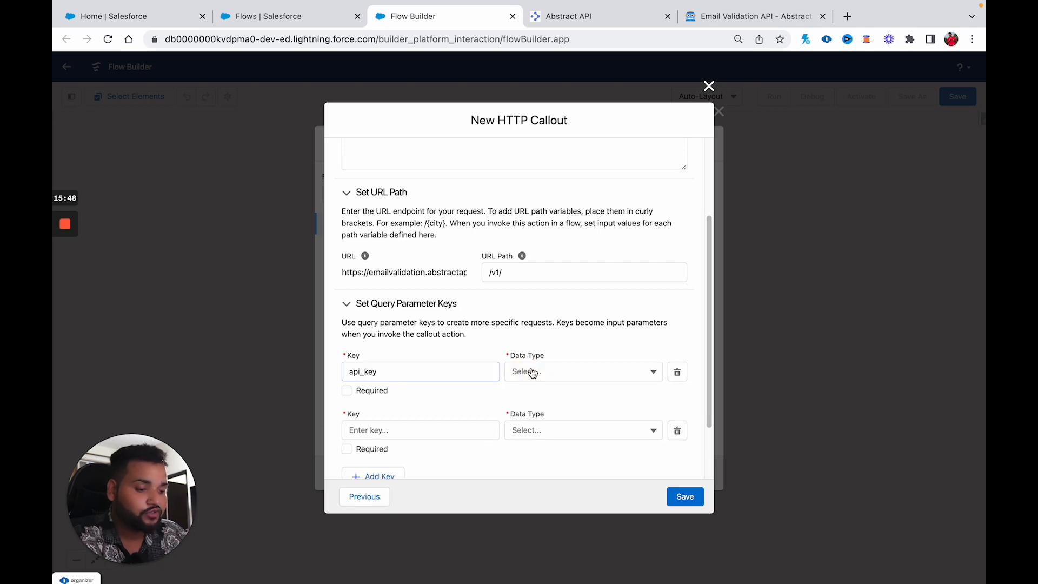
{"action": "left_click", "coordinate": [527, 361]}
{"action": "left_click", "coordinate": [538, 498]}
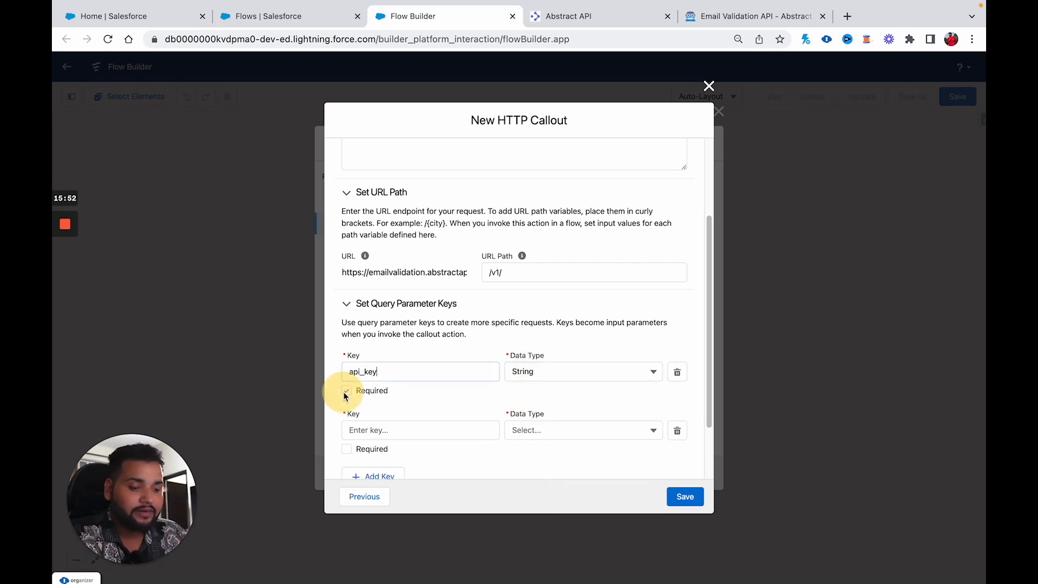
Step: Name the second query key email, make it a String, and mark it required
{"action": "left_click", "coordinate": [363, 431]}
{"action": "type", "text": "email"}
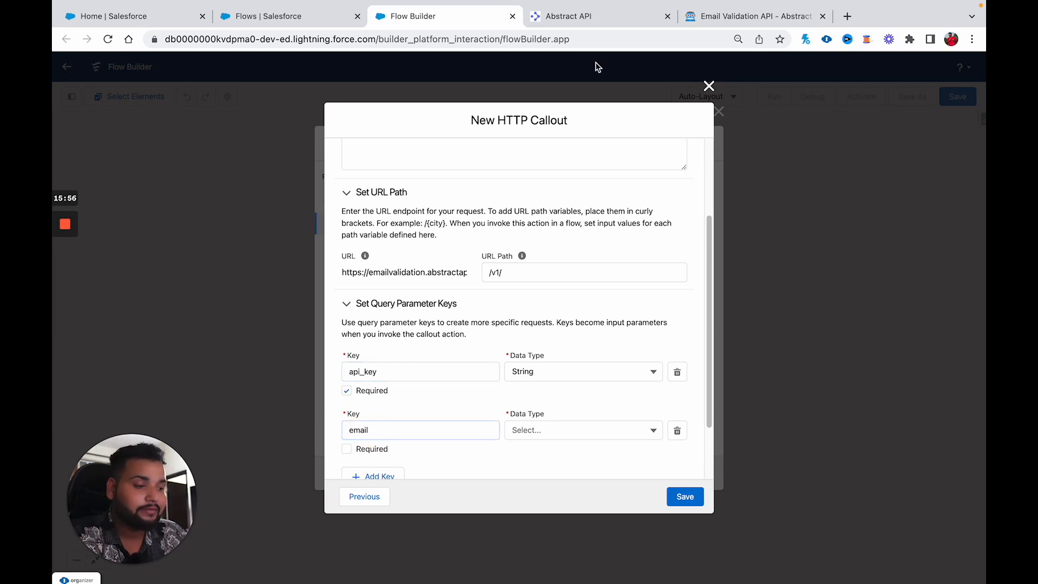
{"action": "left_click", "coordinate": [723, 17]}
{"action": "double_click", "coordinate": [324, 377]}
{"action": "left_click", "coordinate": [414, 17]}
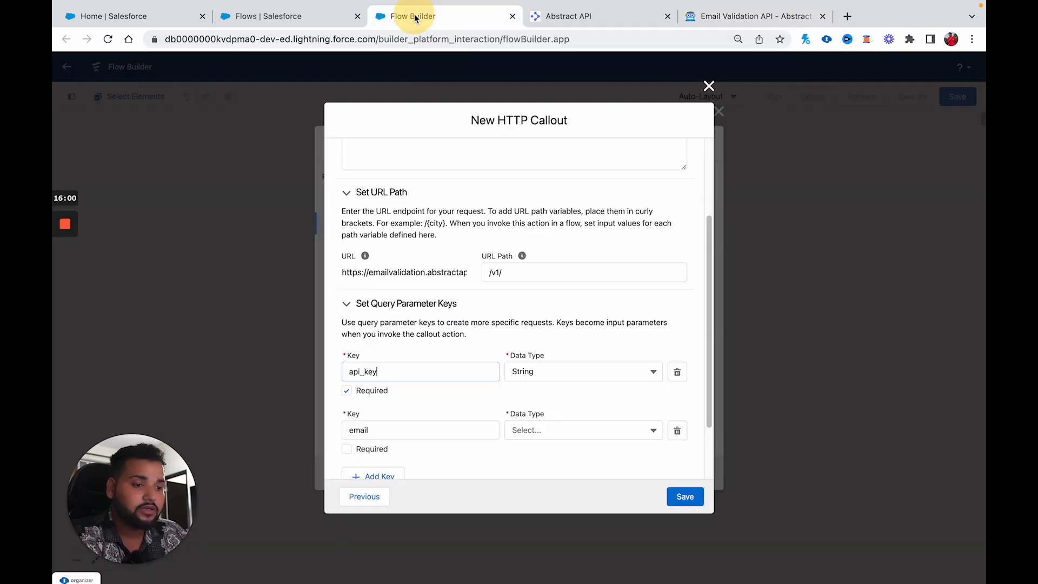
{"action": "left_click", "coordinate": [543, 430]}
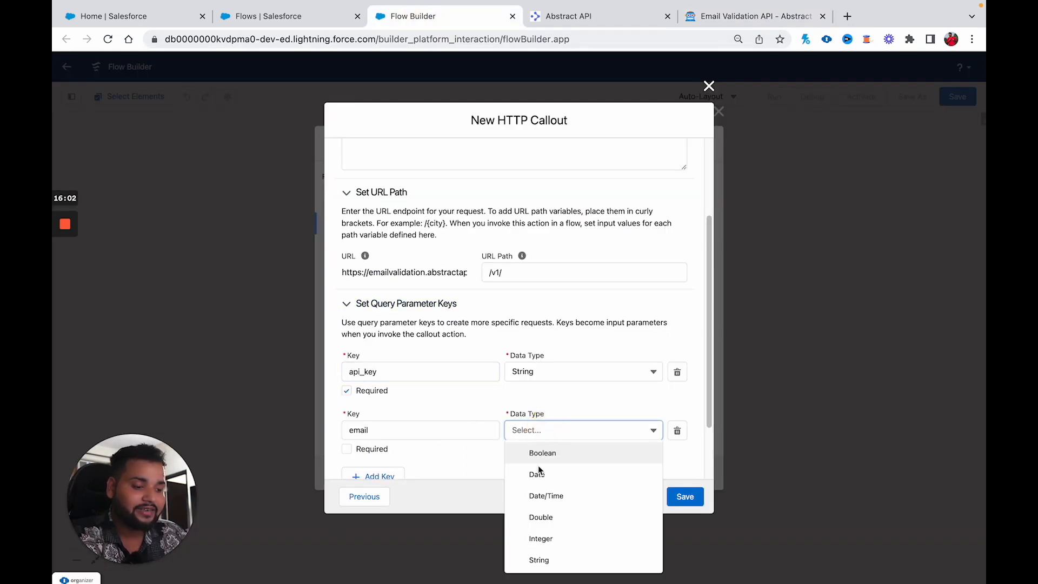
{"action": "left_click", "coordinate": [539, 561]}
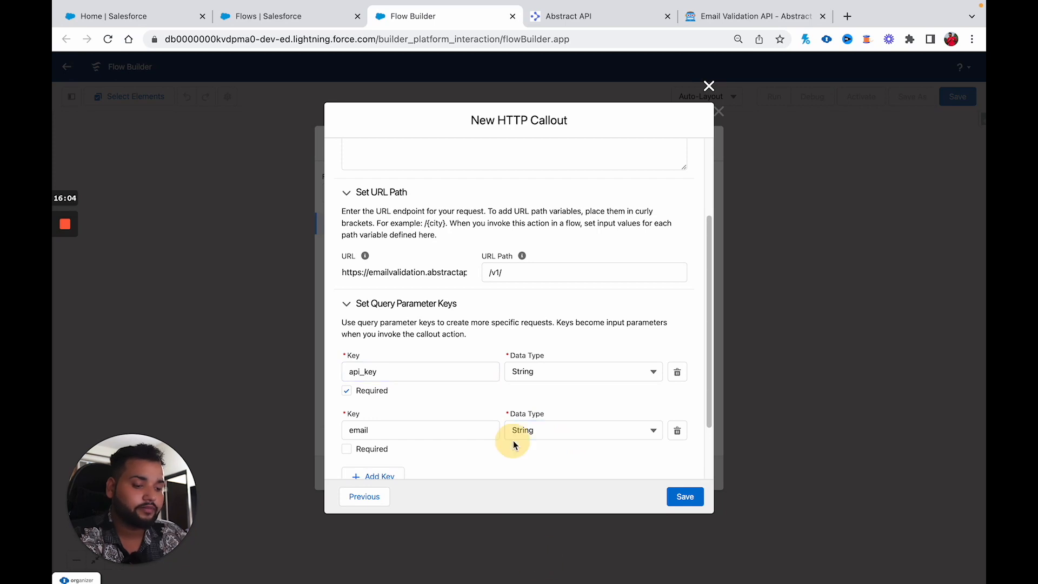
{"action": "left_click", "coordinate": [347, 449]}
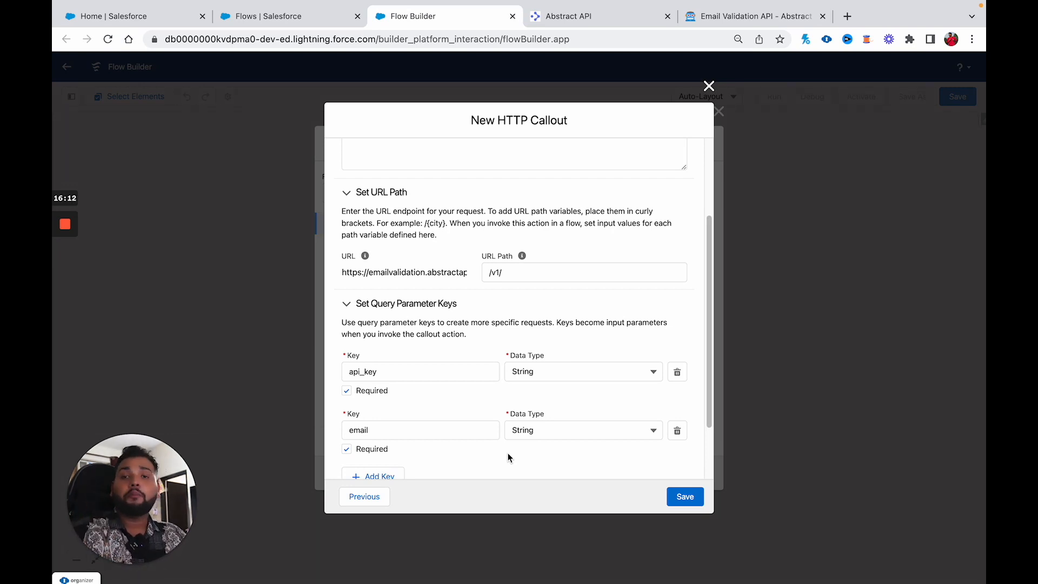
{"action": "scroll", "coordinate": [508, 458], "scroll_direction": "down", "scroll_amount": 3}
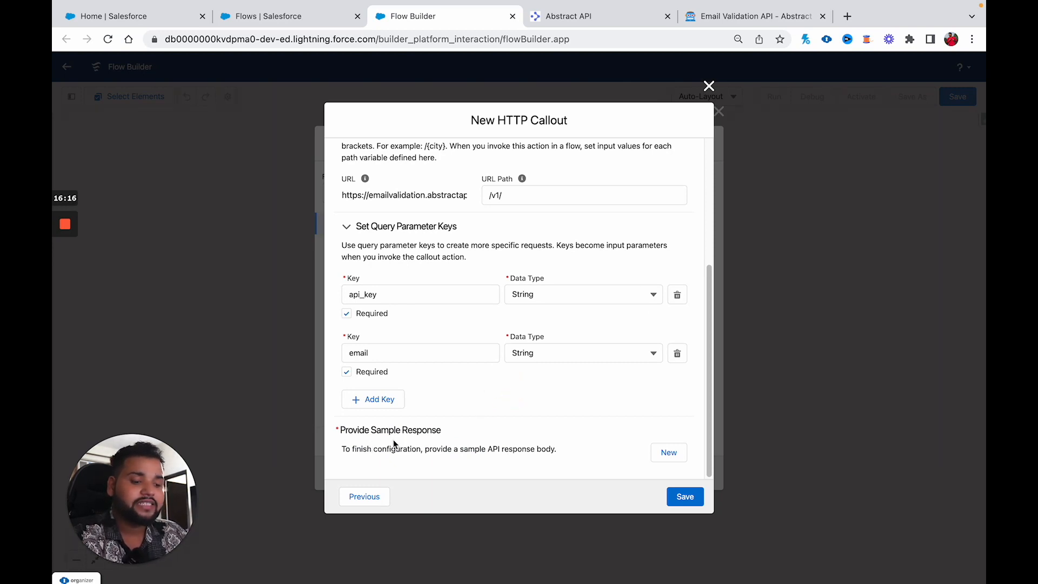
Step: Paste the docs' example JSON into a new sample response for the callout
{"action": "left_click", "coordinate": [671, 453]}
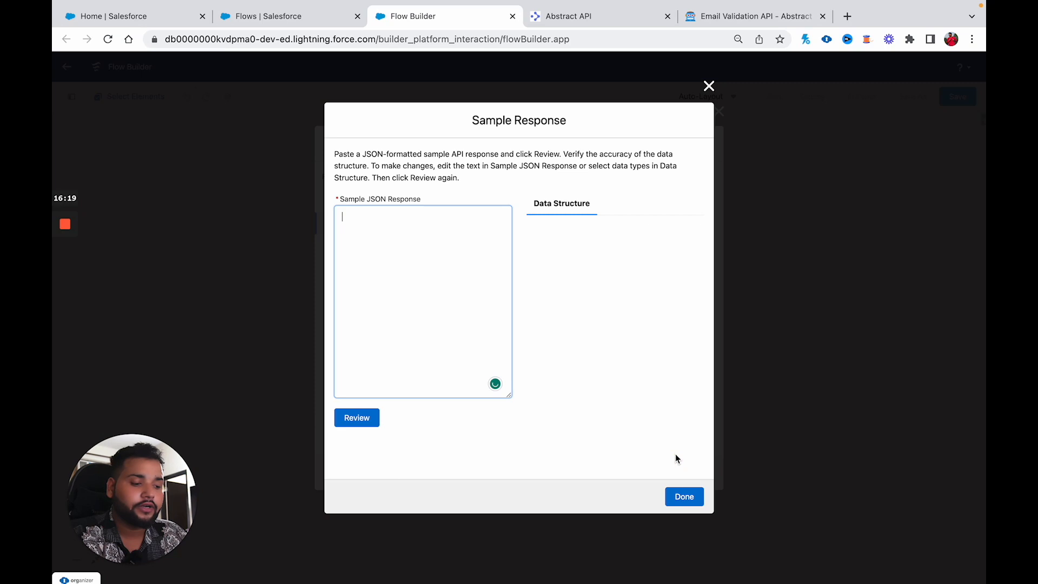
{"action": "left_click", "coordinate": [722, 24]}
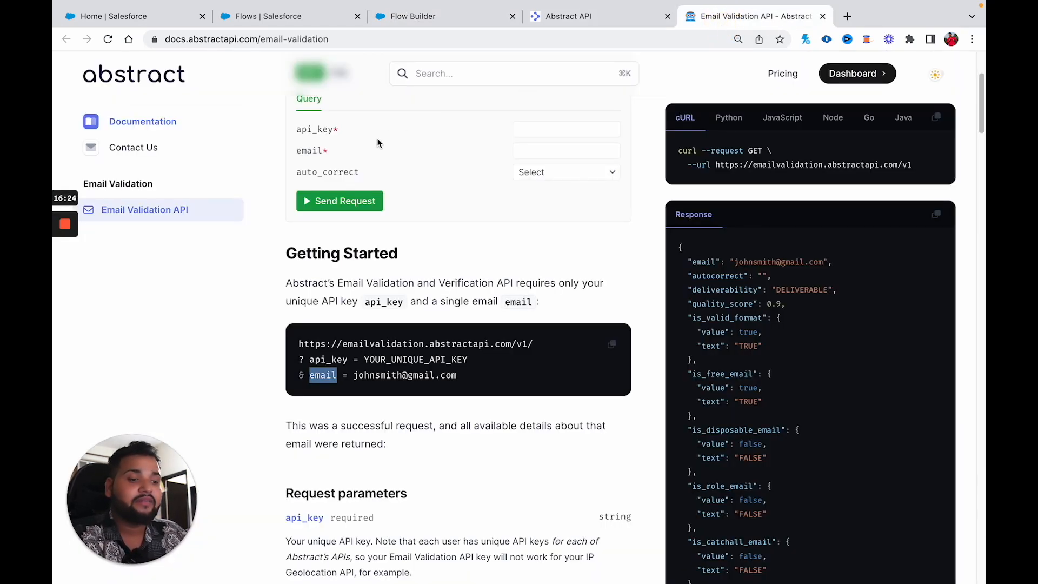
{"action": "left_click", "coordinate": [935, 216]}
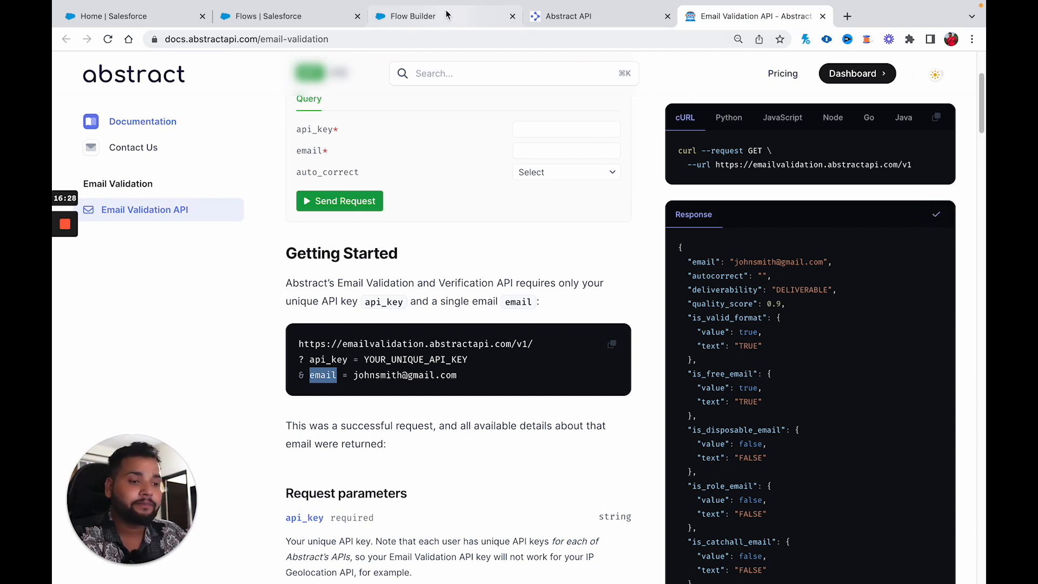
{"action": "left_click", "coordinate": [444, 11]}
{"action": "key", "text": "ctrl+v"}
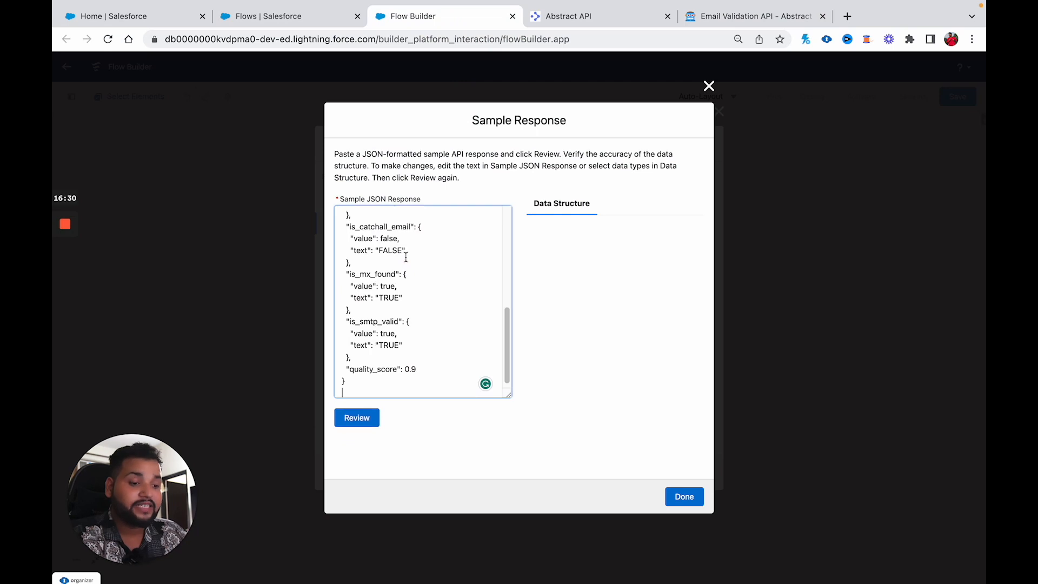
Step: Review the pasted JSON, and clear it from the box after it is rejected
{"action": "left_click", "coordinate": [355, 423]}
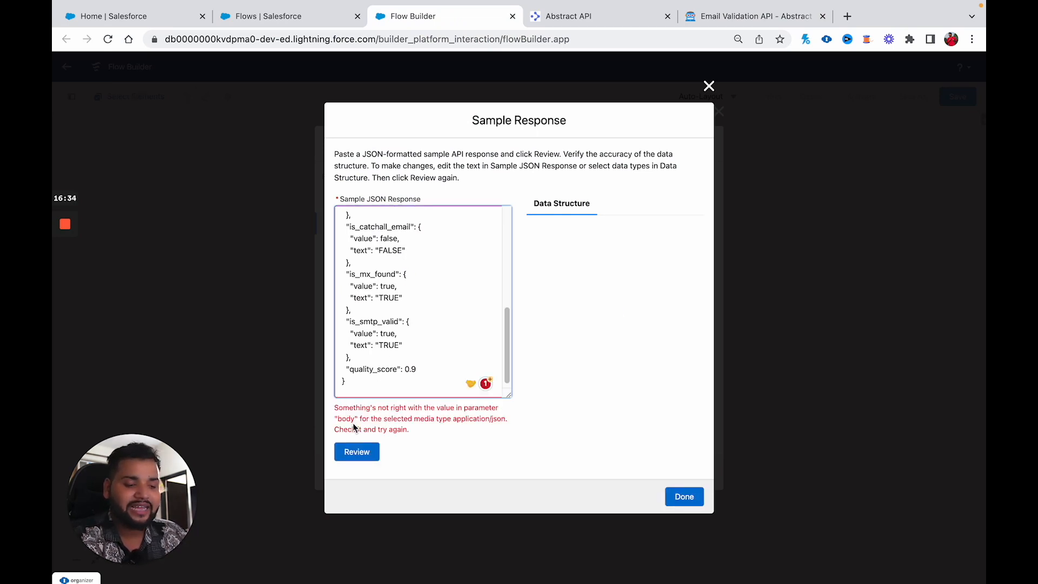
{"action": "left_click", "coordinate": [357, 451]}
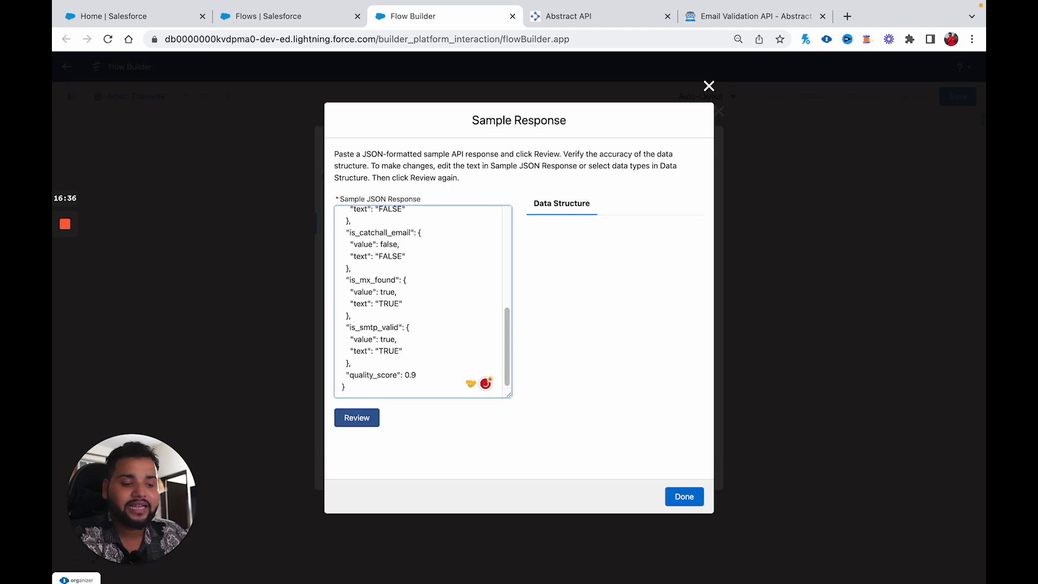
{"action": "left_click", "coordinate": [352, 417]}
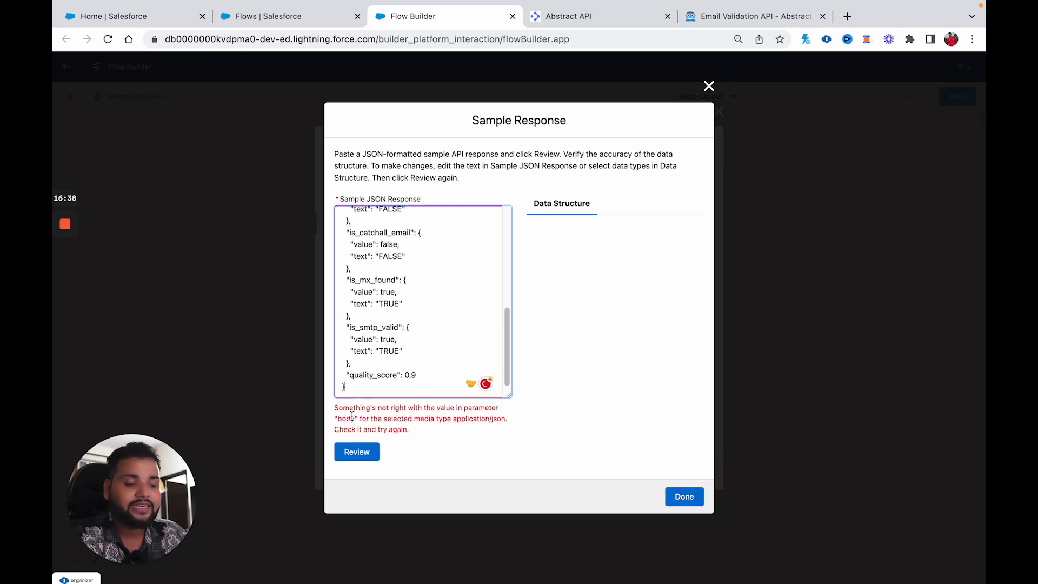
{"action": "key", "text": "super+a"}
{"action": "key", "text": "BackSpace"}
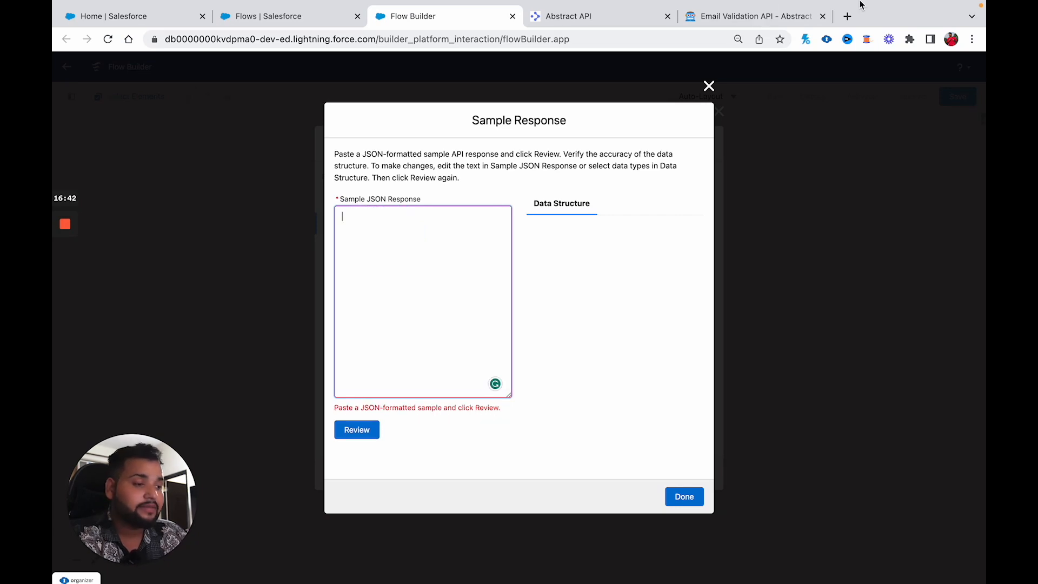
{"action": "left_click", "coordinate": [847, 16]}
Step: Beautify the sample email-validation JSON on jsonformatter.org and copy the formatted output
{"action": "type", "text": "json"}
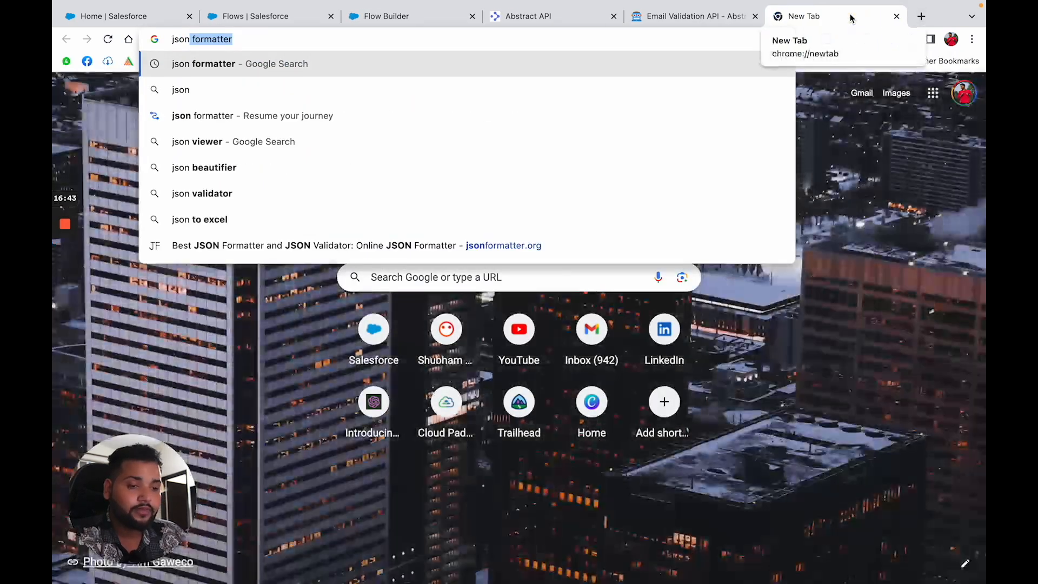
{"action": "key", "text": "Return"}
{"action": "left_click", "coordinate": [446, 229]}
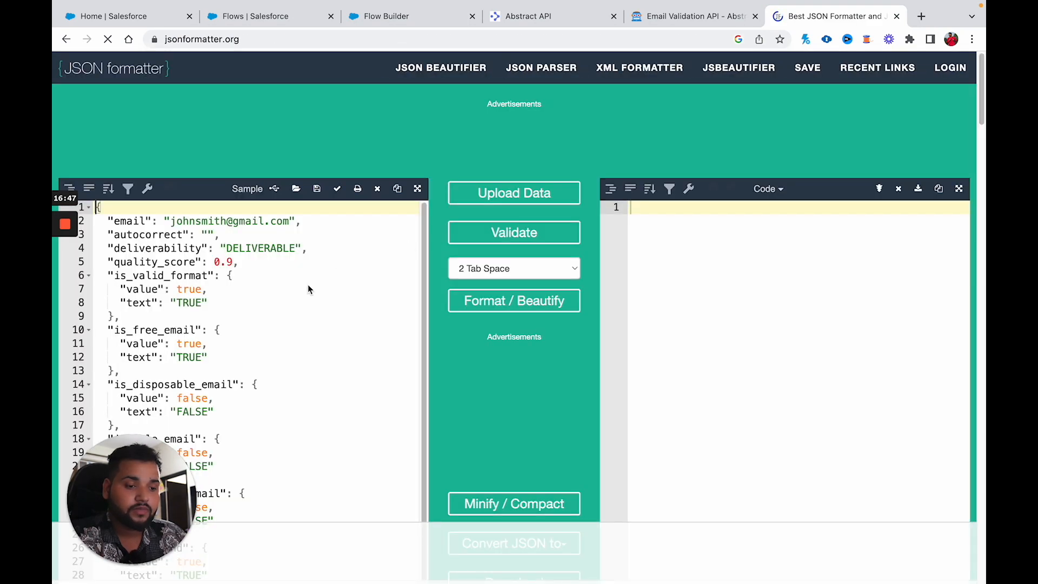
{"action": "left_click", "coordinate": [294, 288]}
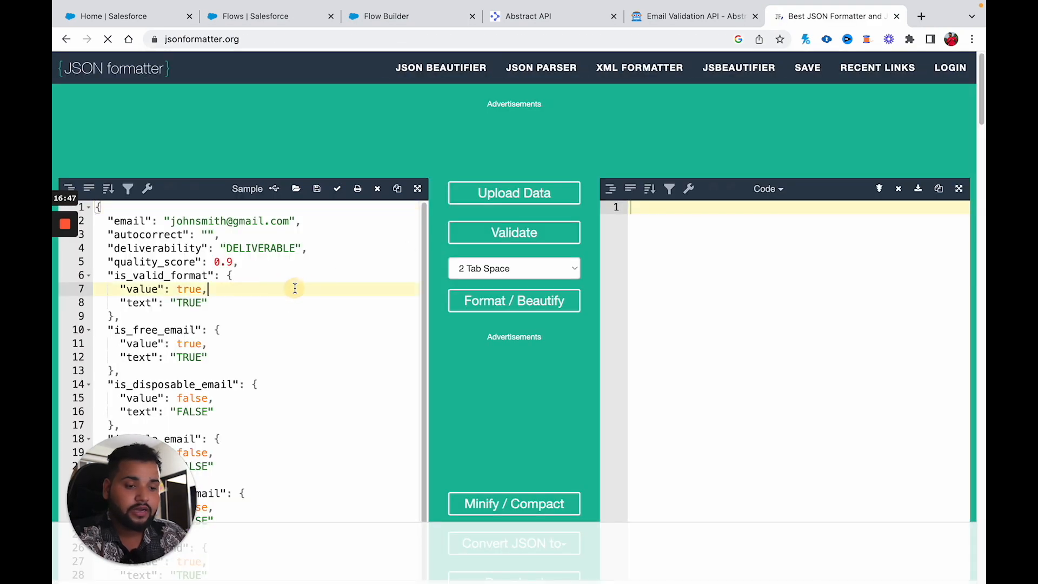
{"action": "scroll", "coordinate": [295, 289], "scroll_direction": "down", "scroll_amount": 2}
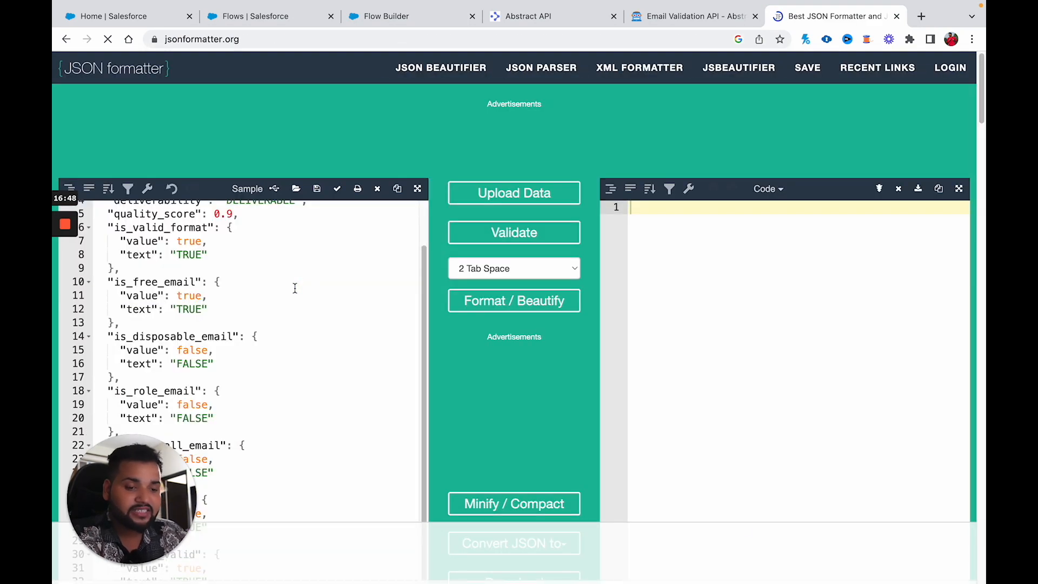
{"action": "left_click", "coordinate": [539, 303]}
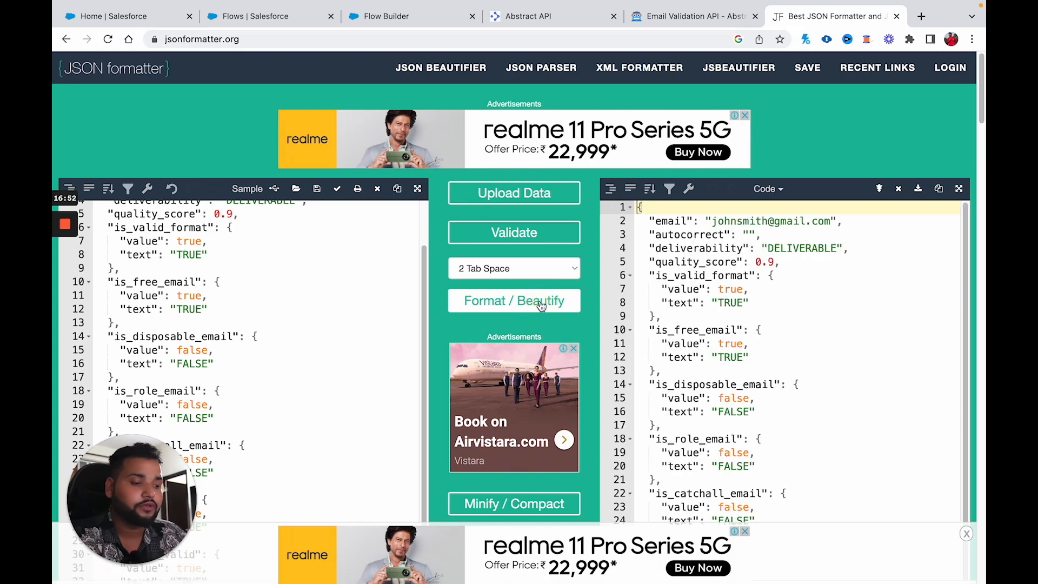
{"action": "left_click", "coordinate": [939, 189]}
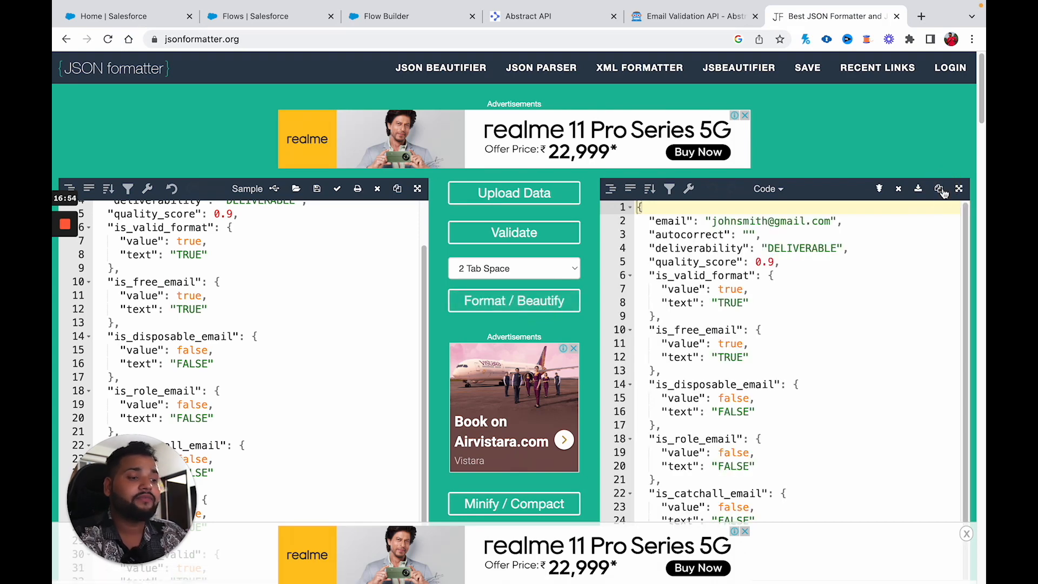
{"action": "left_click", "coordinate": [387, 16]}
{"action": "left_click", "coordinate": [404, 261]}
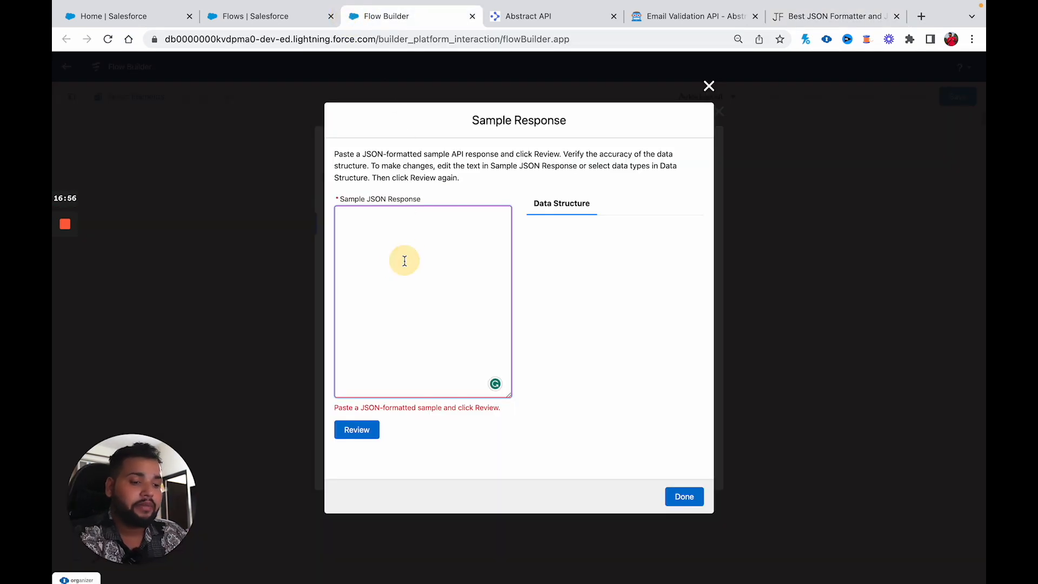
Step: Paste the formatted JSON as the sample response, review its data structure types, and accept it
{"action": "key", "text": "ctrl+v"}
{"action": "left_click", "coordinate": [362, 417]}
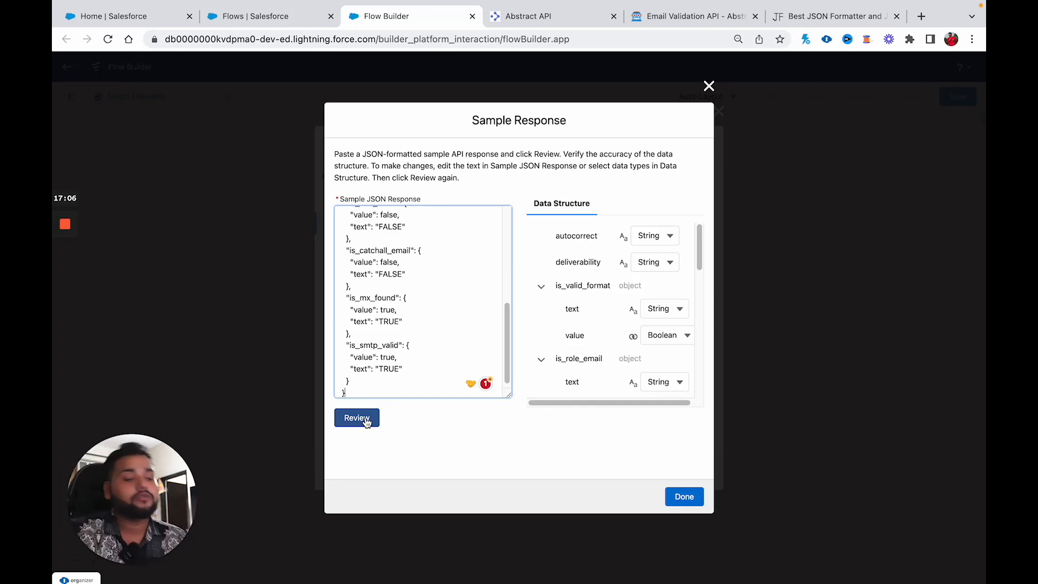
{"action": "scroll", "coordinate": [605, 322], "scroll_direction": "down", "scroll_amount": 5}
{"action": "scroll", "coordinate": [606, 323], "scroll_direction": "down", "scroll_amount": 5}
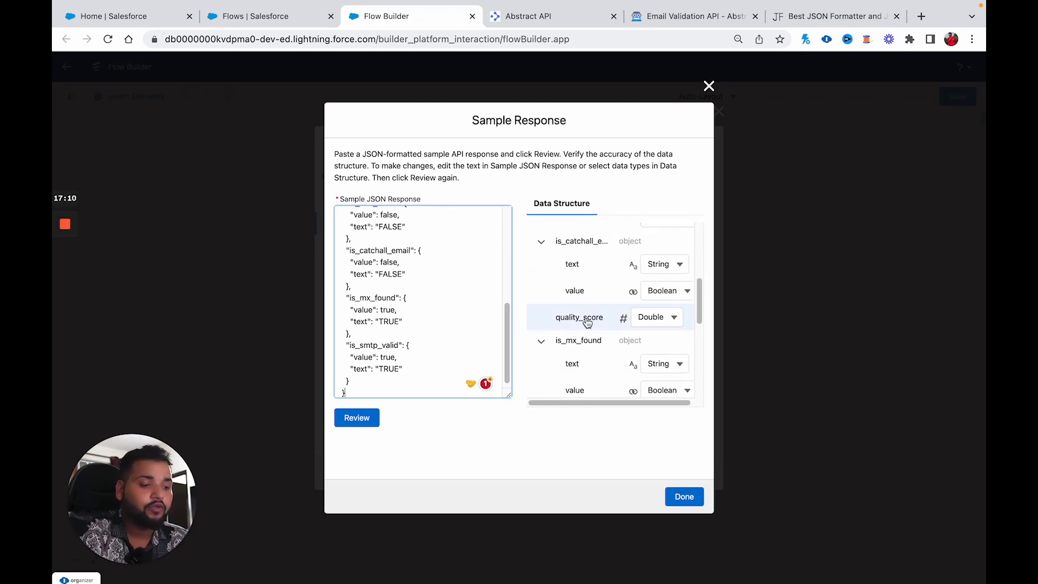
{"action": "scroll", "coordinate": [587, 323], "scroll_direction": "up", "scroll_amount": 4}
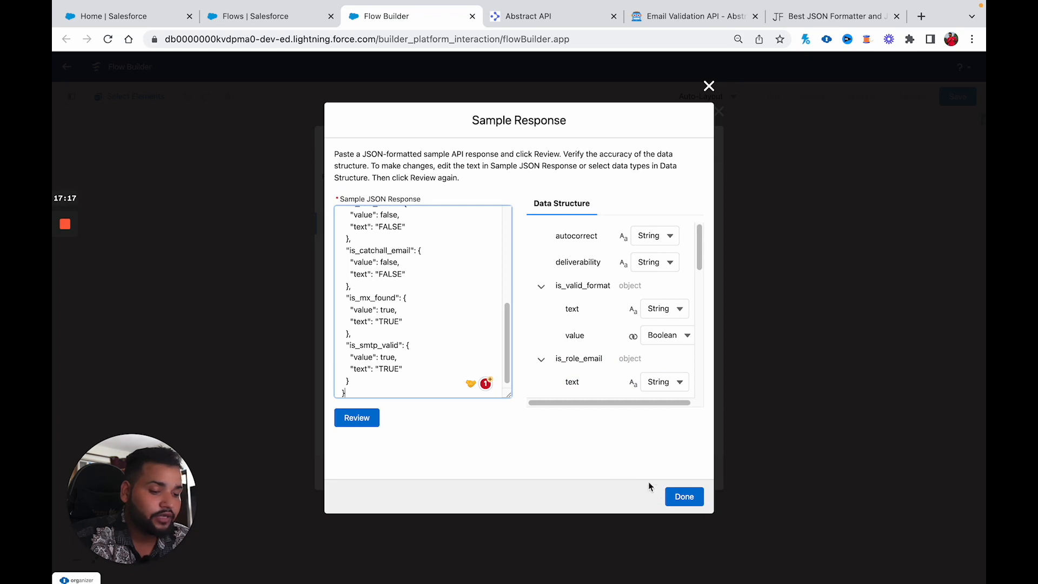
{"action": "left_click", "coordinate": [682, 495]}
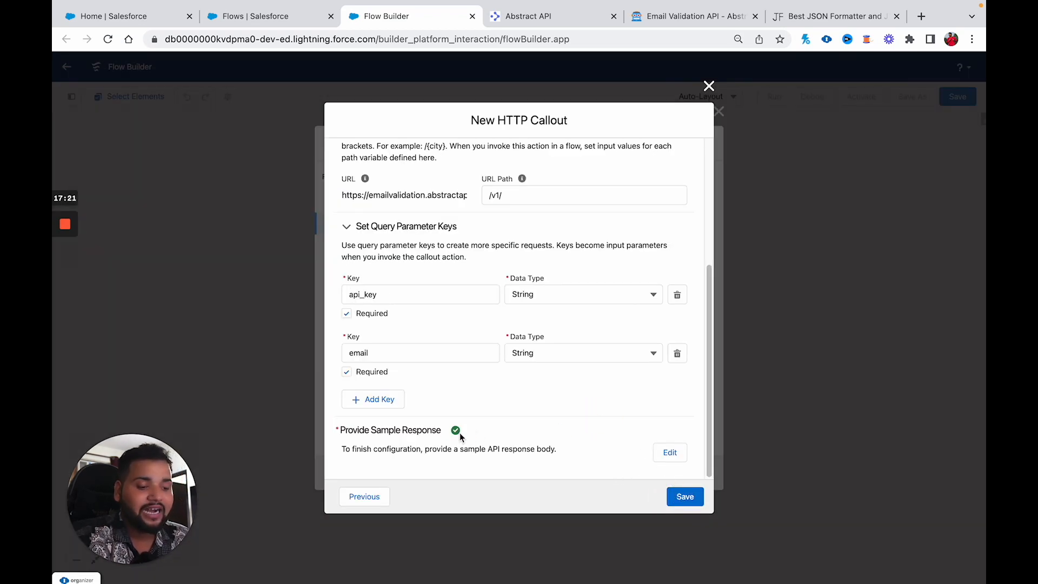
Step: Save the callout, then label the new action 'Validate Email' with API name Validate_Email
{"action": "mouse_move", "coordinate": [460, 436]}
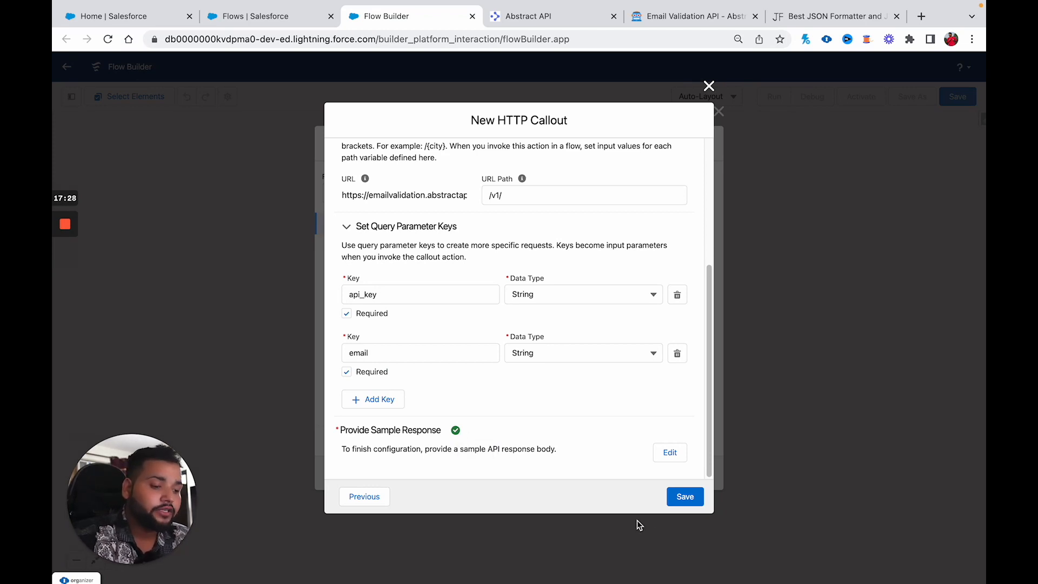
{"action": "left_click", "coordinate": [686, 497]}
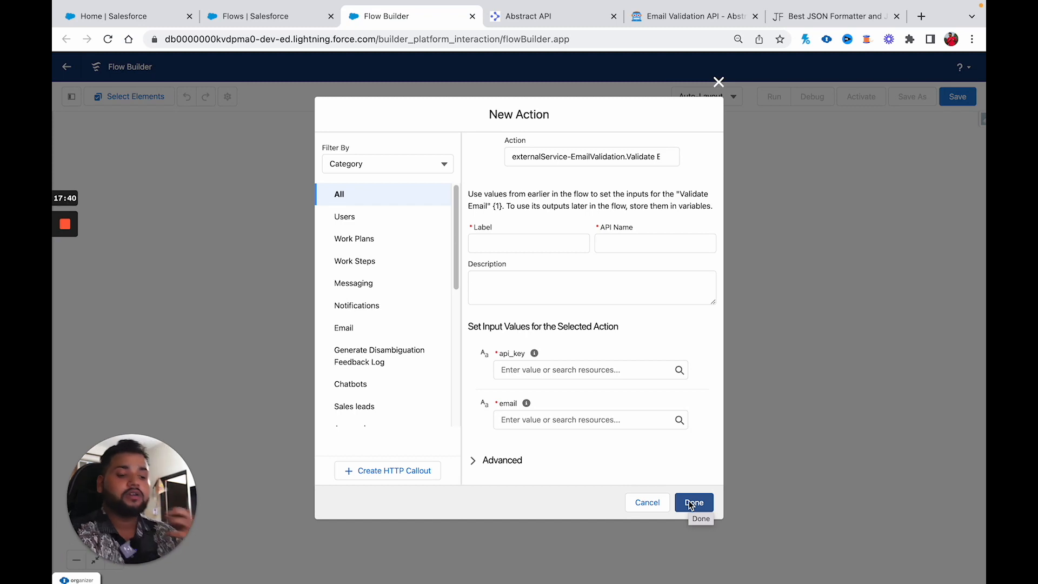
{"action": "left_click", "coordinate": [513, 245]}
{"action": "type", "text": "Validate"}
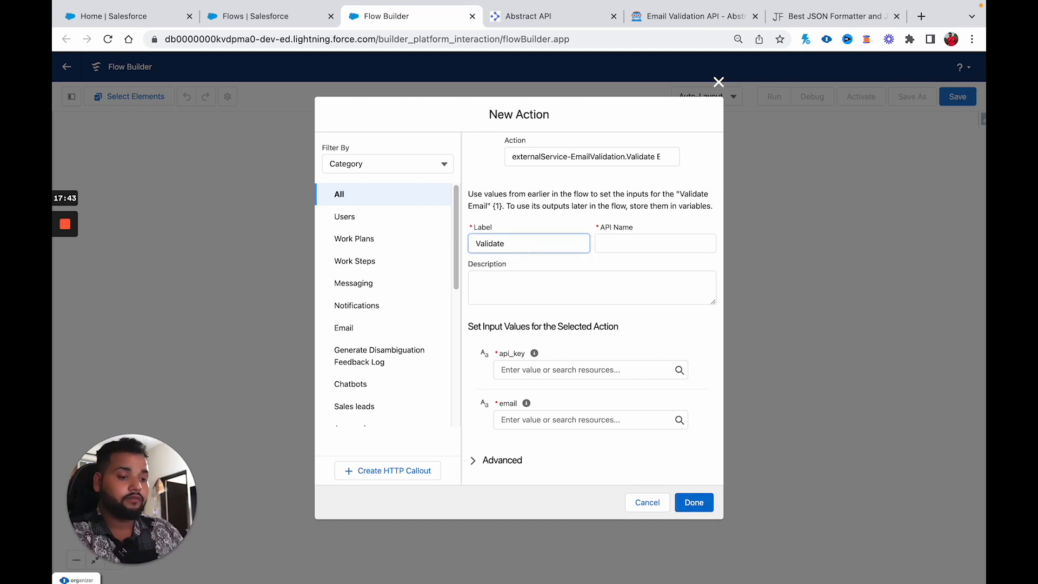
{"action": "type", "text": " Emial"}
{"action": "key", "text": "BackSpace"}
{"action": "key", "text": "BackSpace"}
{"action": "key", "text": "BackSpace"}
{"action": "type", "text": "a"}
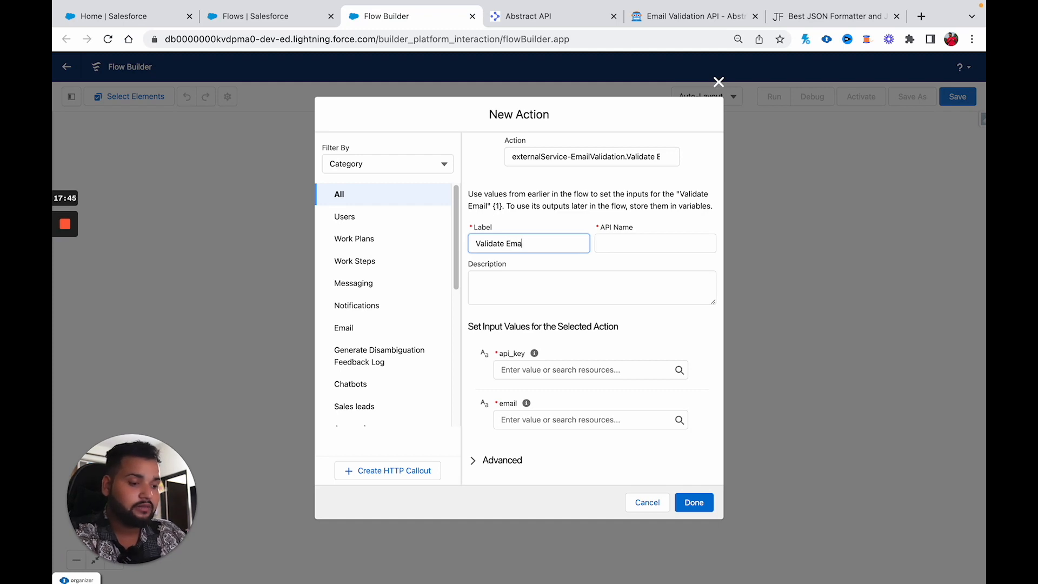
{"action": "type", "text": "il"}
{"action": "left_click", "coordinate": [606, 244]}
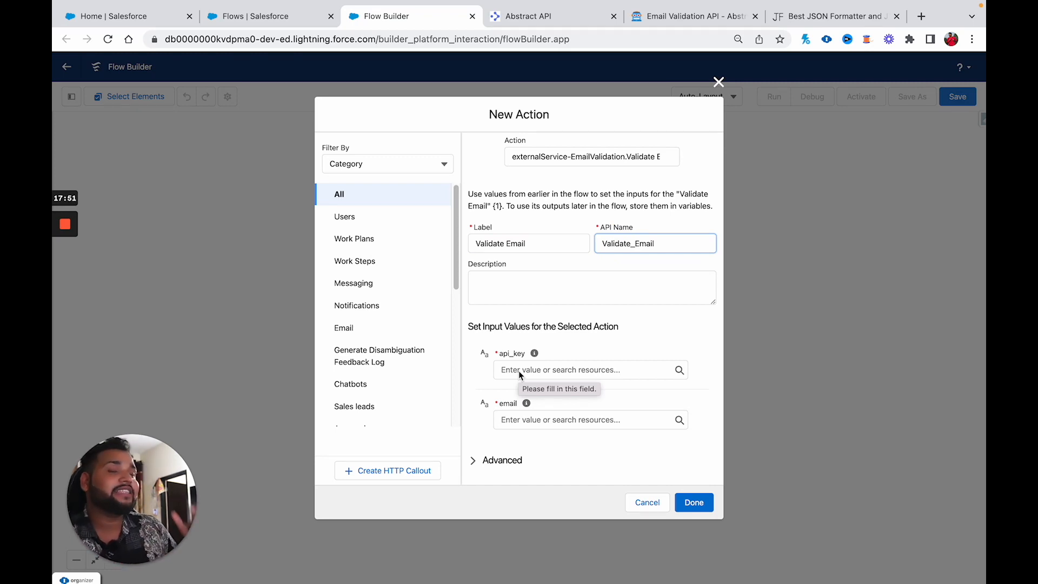
Step: Copy the Primary Key from the Abstract API email-validation tester page
{"action": "left_click", "coordinate": [553, 21]}
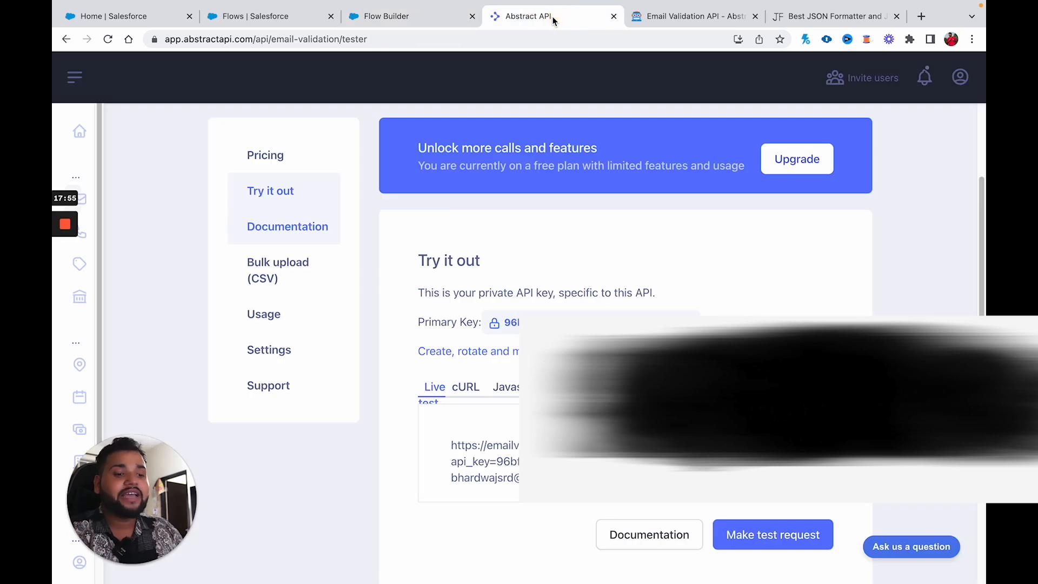
{"action": "left_click_drag", "start_coordinate": [498, 322], "coordinate": [696, 314]}
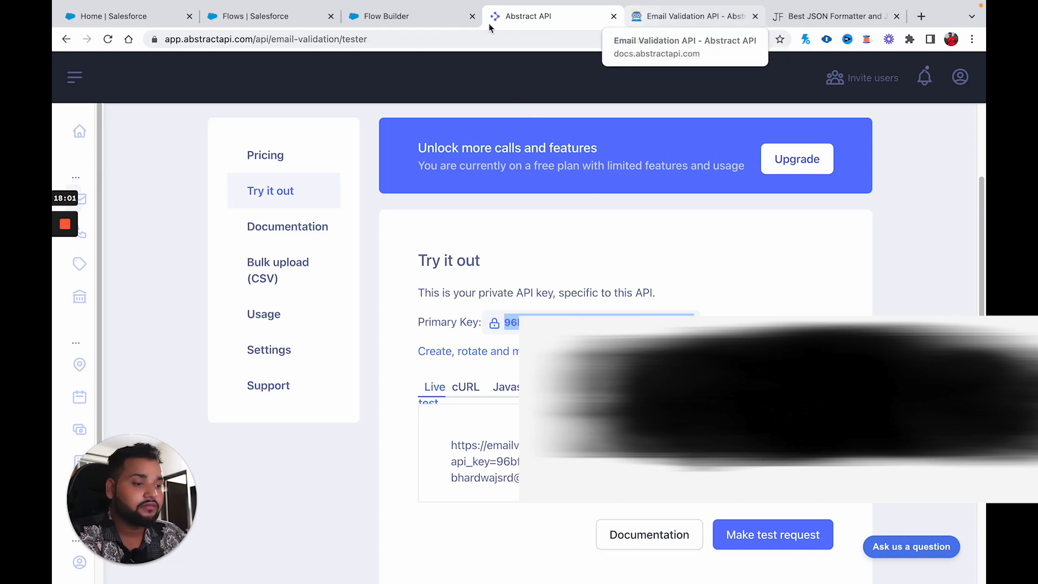
{"action": "left_click", "coordinate": [387, 16]}
{"action": "left_click", "coordinate": [522, 371]}
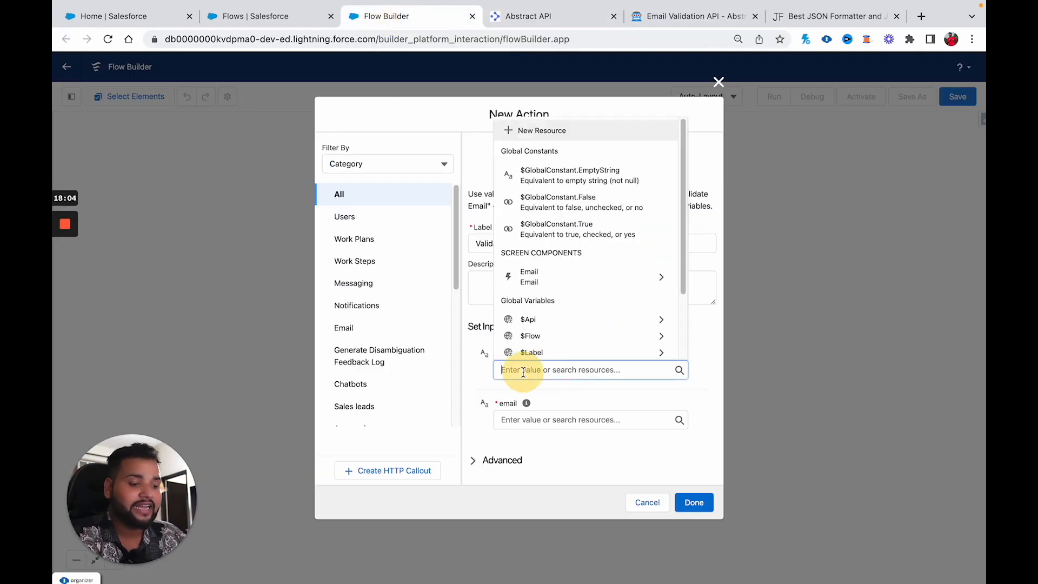
Step: Create a new Constant resource named api_key for the action's api_key input
{"action": "left_click", "coordinate": [523, 134]}
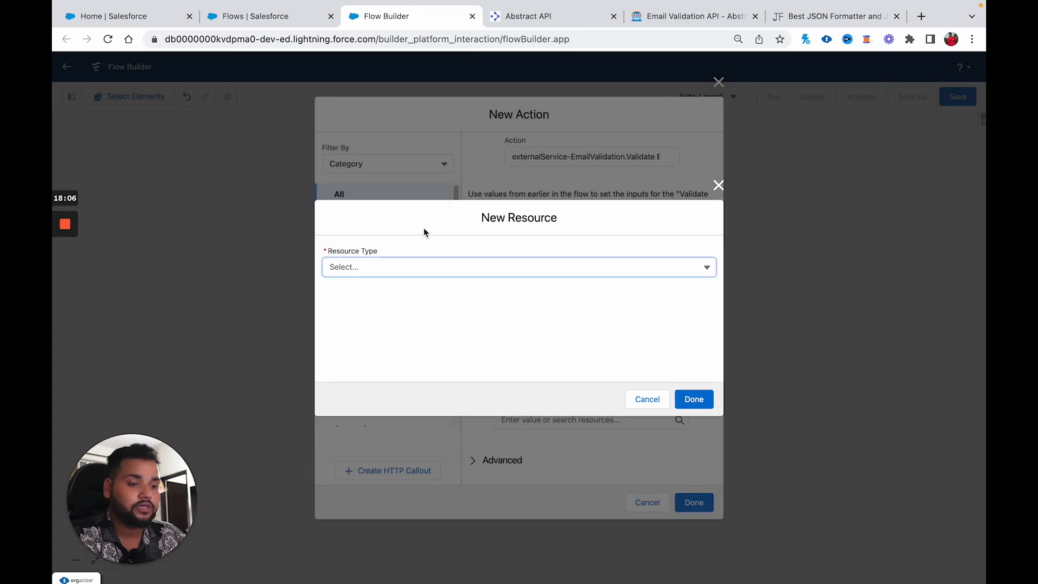
{"action": "left_click", "coordinate": [371, 268]}
{"action": "left_click", "coordinate": [372, 287]}
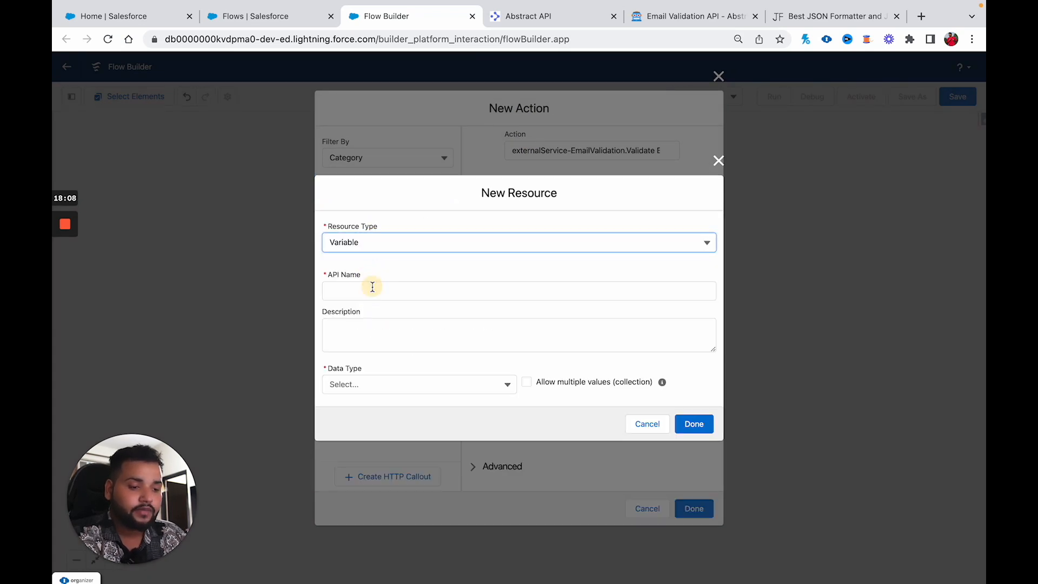
{"action": "left_click", "coordinate": [510, 248]}
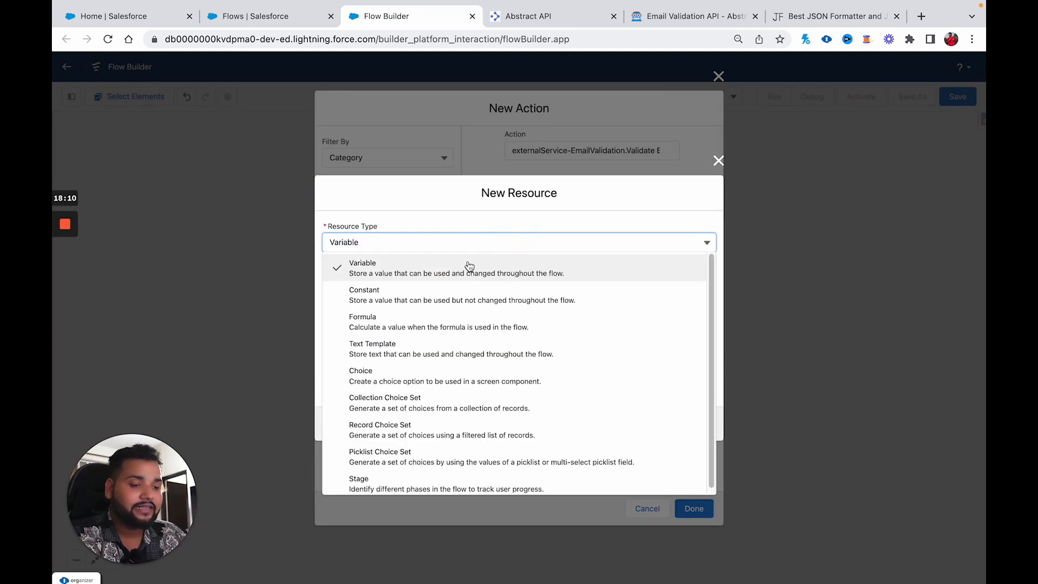
{"action": "left_click", "coordinate": [366, 294]}
{"action": "left_click", "coordinate": [362, 293]}
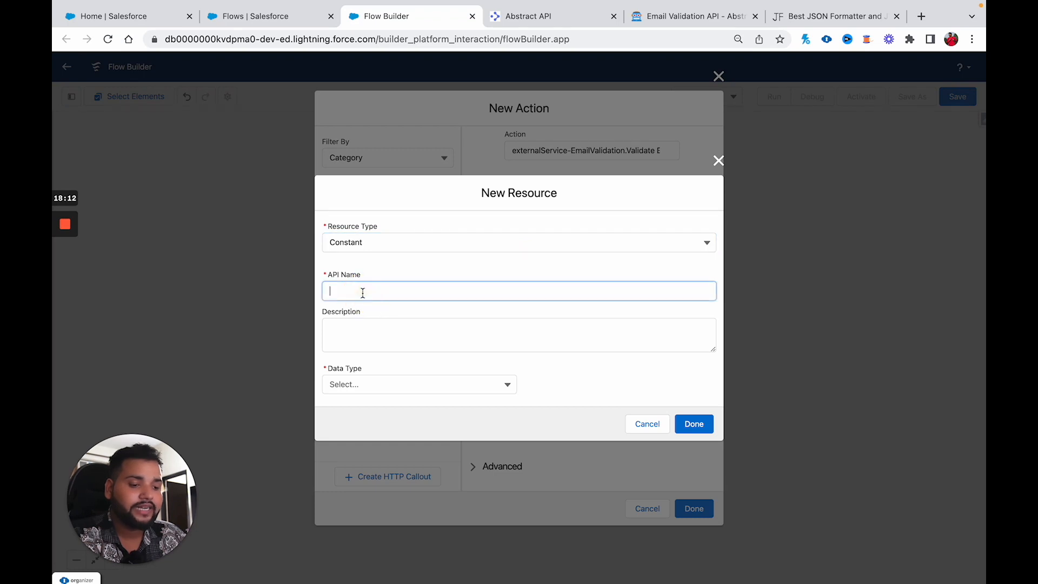
{"action": "type", "text": "api"}
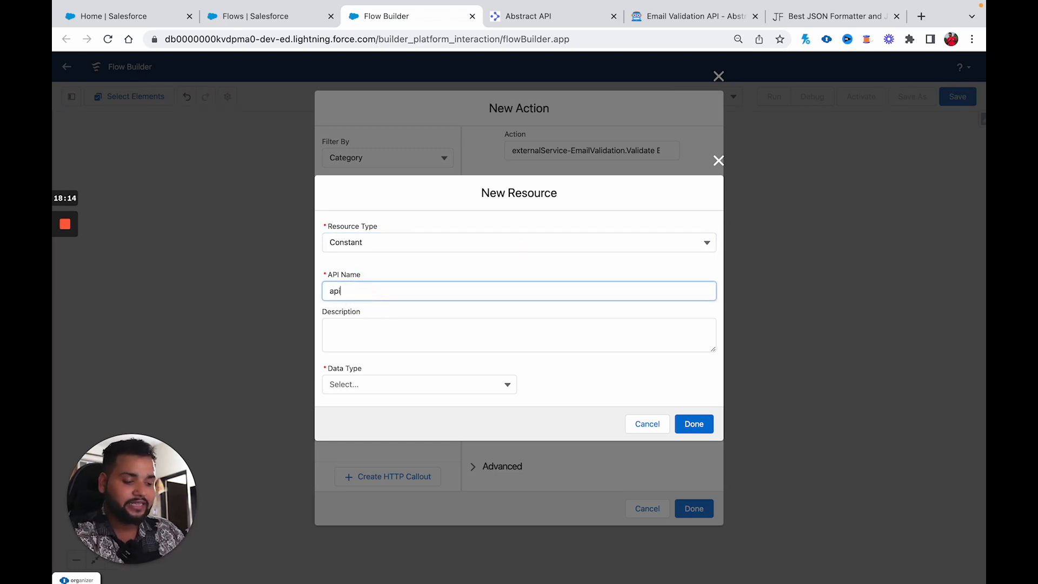
{"action": "type", "text": "_key"}
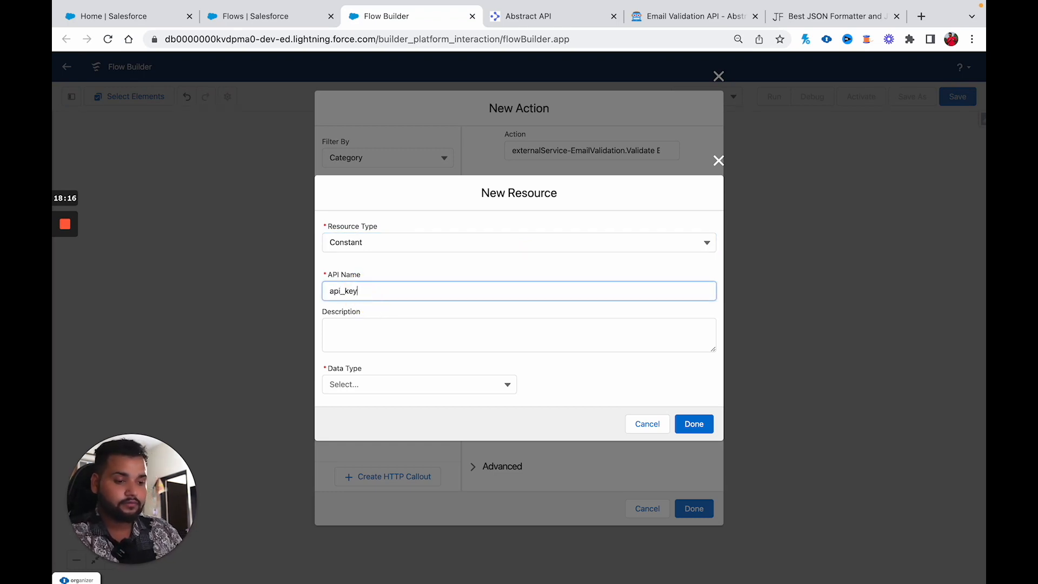
Step: Give the api_key constant data type Text and the pasted Abstract API key as value, then save it
{"action": "left_click", "coordinate": [332, 384]}
{"action": "left_click", "coordinate": [350, 406]}
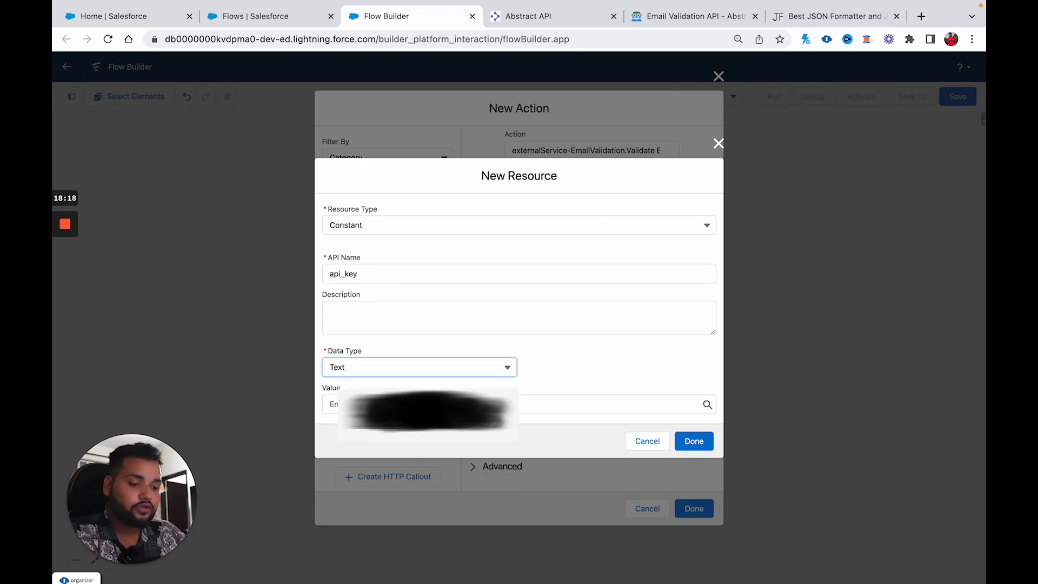
{"action": "left_click", "coordinate": [351, 404]}
{"action": "key", "text": "ctrl+v"}
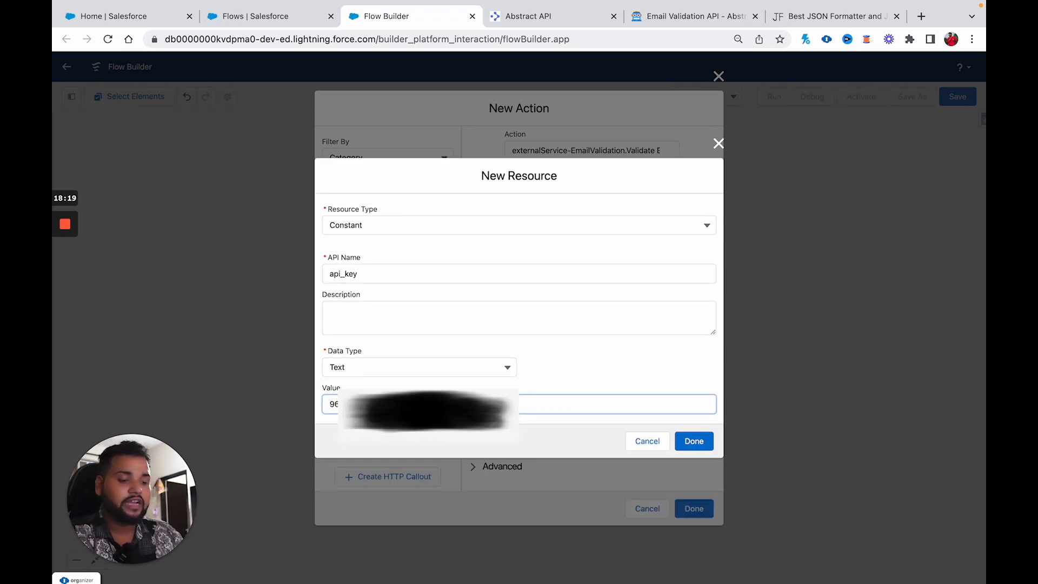
{"action": "left_click", "coordinate": [618, 381]}
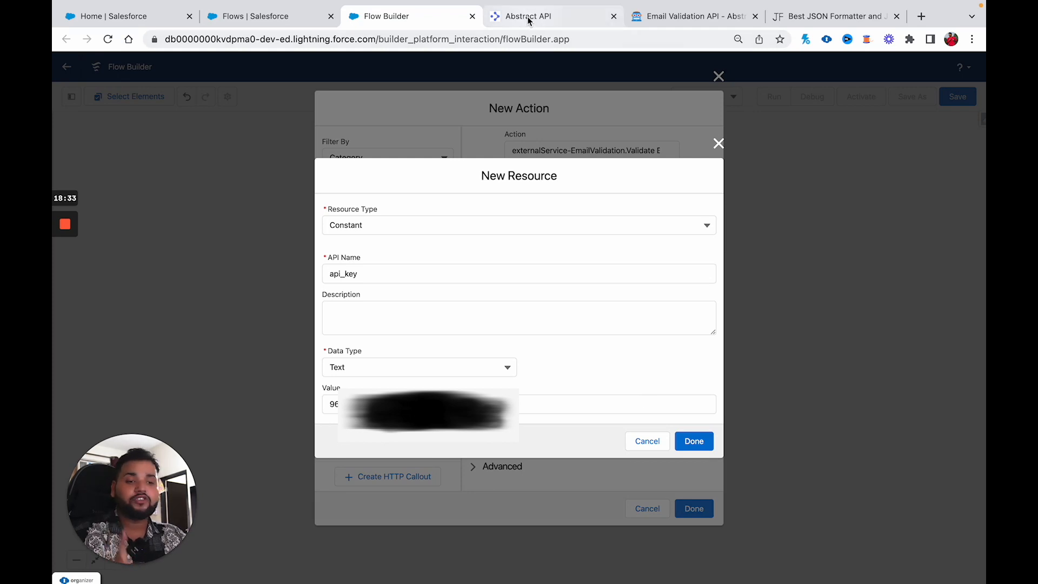
{"action": "left_click", "coordinate": [698, 442]}
Step: Set the action's email input to {!Email.value} and add Validate Email to the flow
{"action": "left_click", "coordinate": [626, 402]}
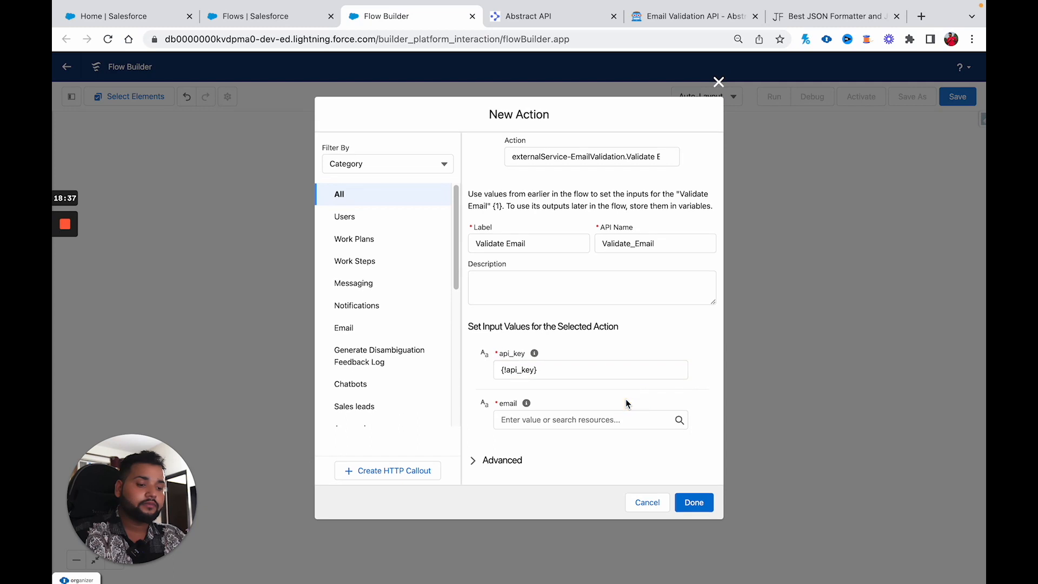
{"action": "left_click", "coordinate": [539, 420]}
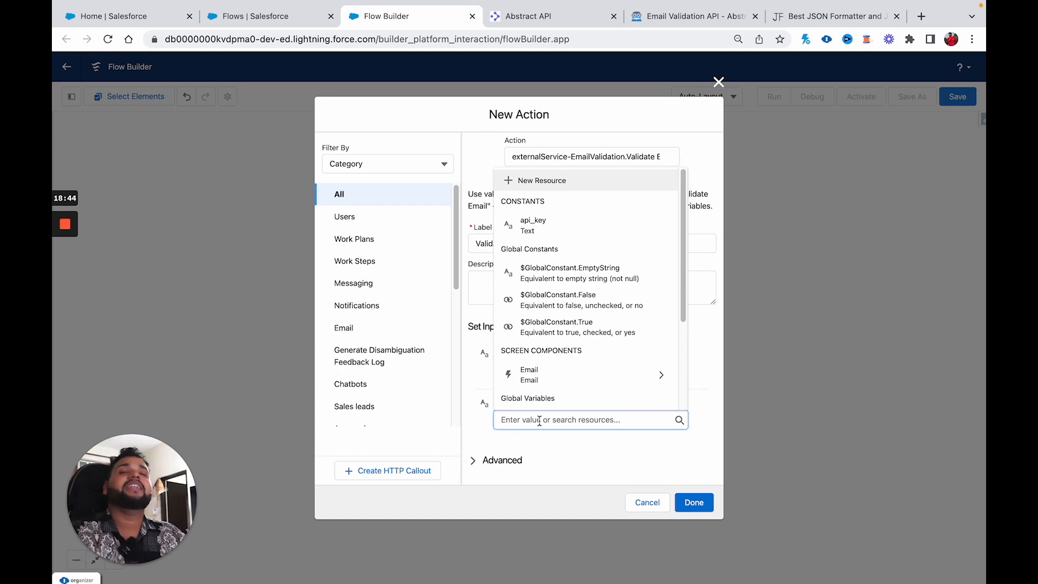
{"action": "scroll", "coordinate": [594, 254], "scroll_direction": "down", "scroll_amount": 2}
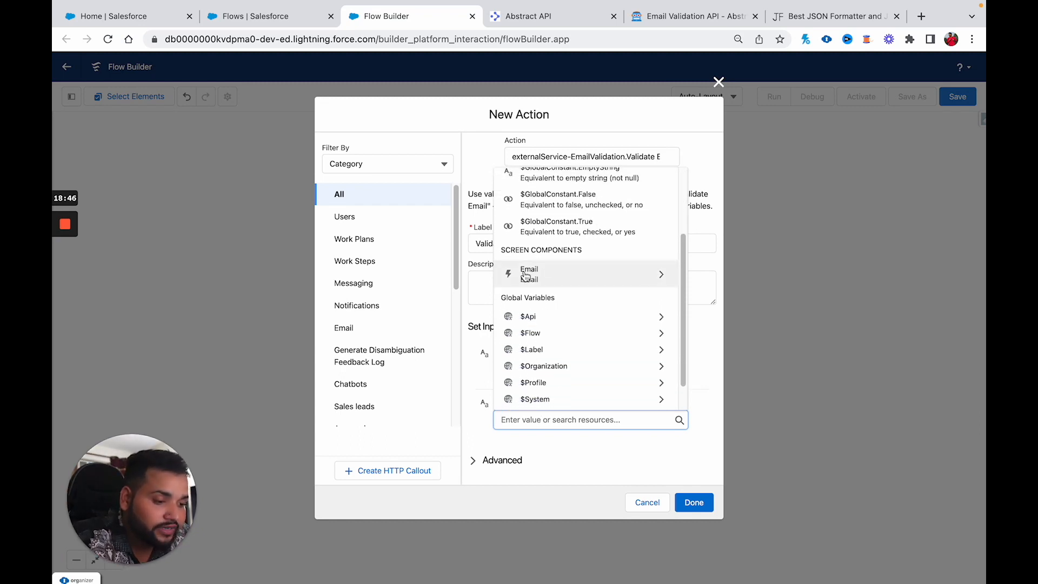
{"action": "left_click", "coordinate": [551, 278]}
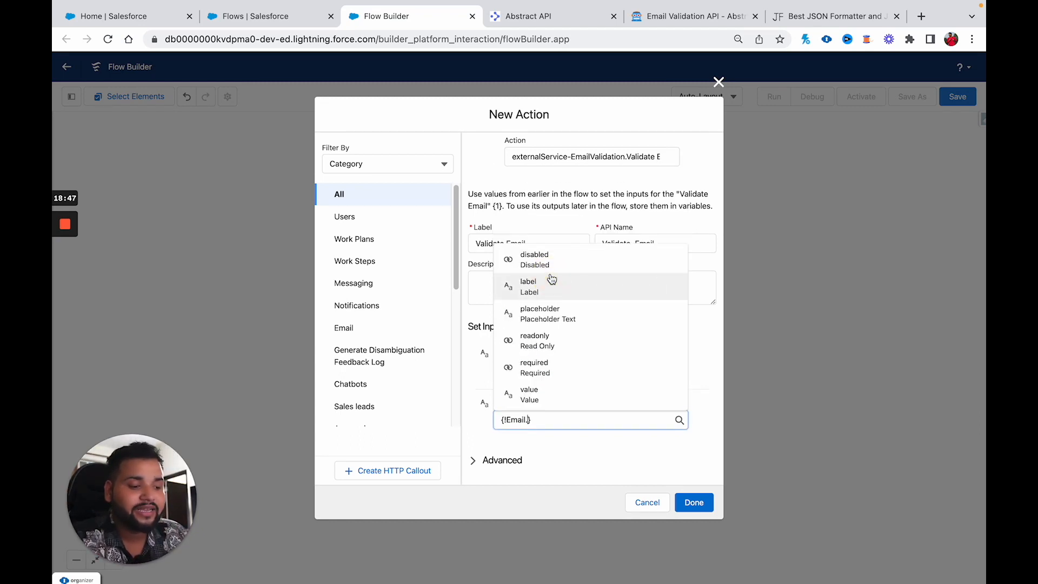
{"action": "left_click", "coordinate": [540, 401]}
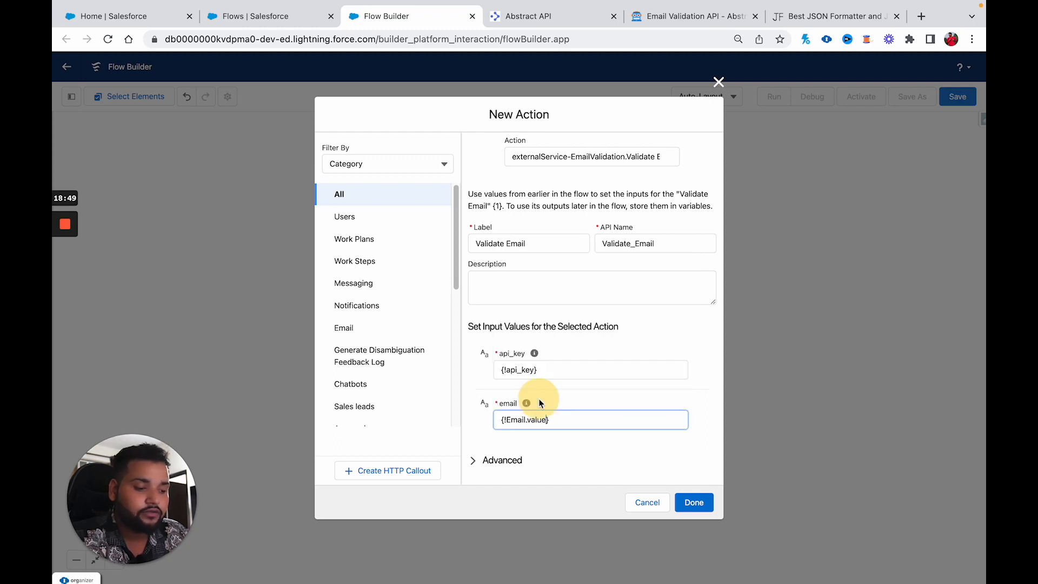
{"action": "left_click", "coordinate": [589, 405]}
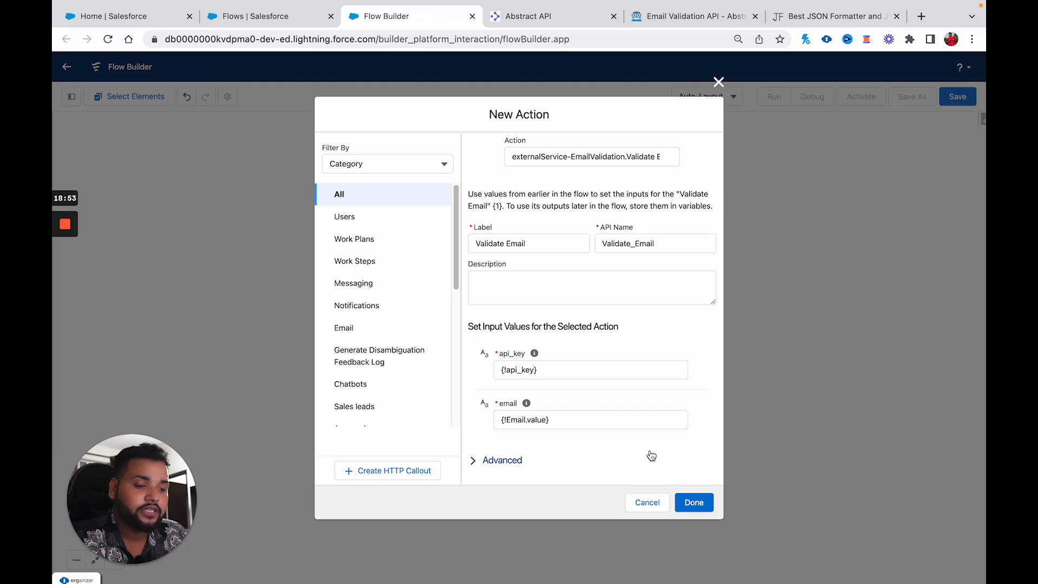
{"action": "left_click", "coordinate": [693, 503]}
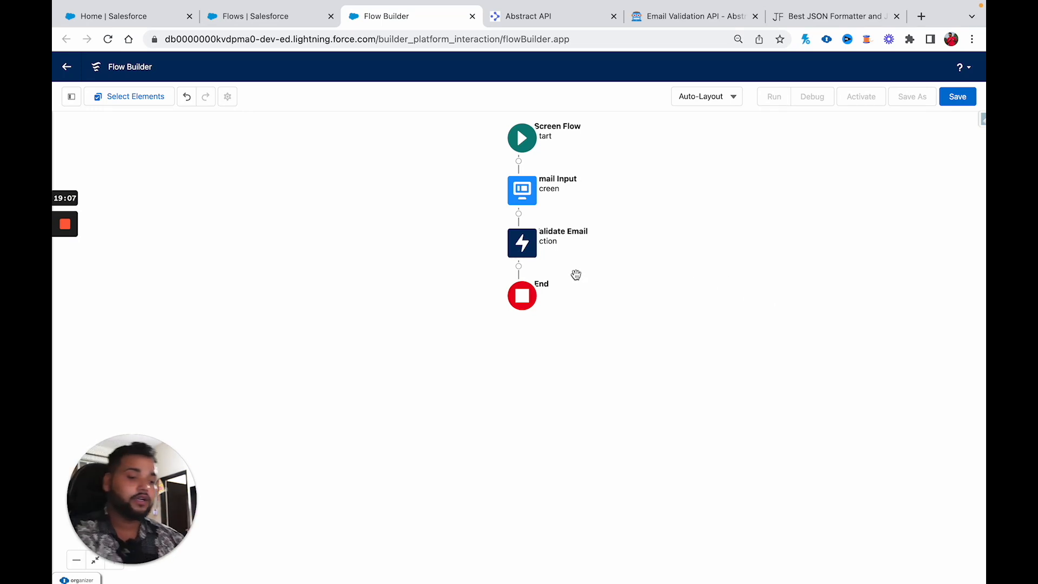
Step: Add a Decision labelled Check for Status Code after Validate Email, with an outcome named Success
{"action": "left_click", "coordinate": [518, 265]}
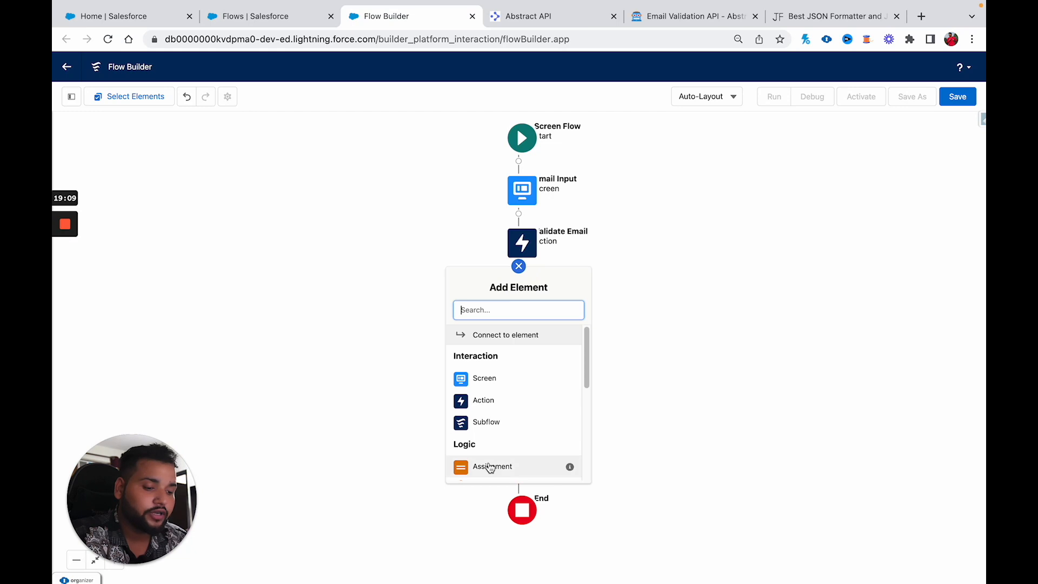
{"action": "scroll", "coordinate": [491, 400], "scroll_direction": "down", "scroll_amount": 1}
{"action": "left_click", "coordinate": [486, 417]}
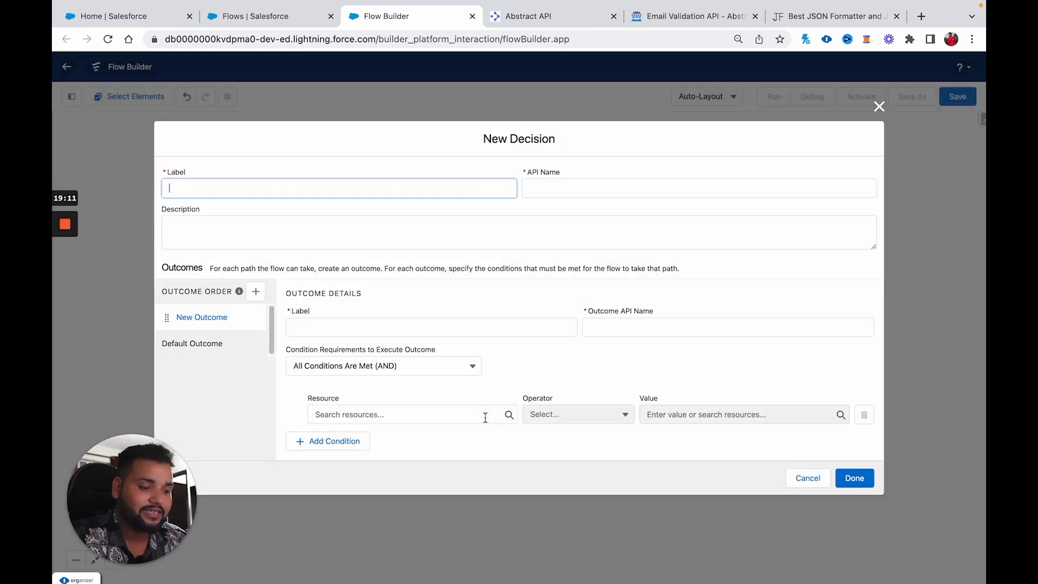
{"action": "type", "text": "Check fo"}
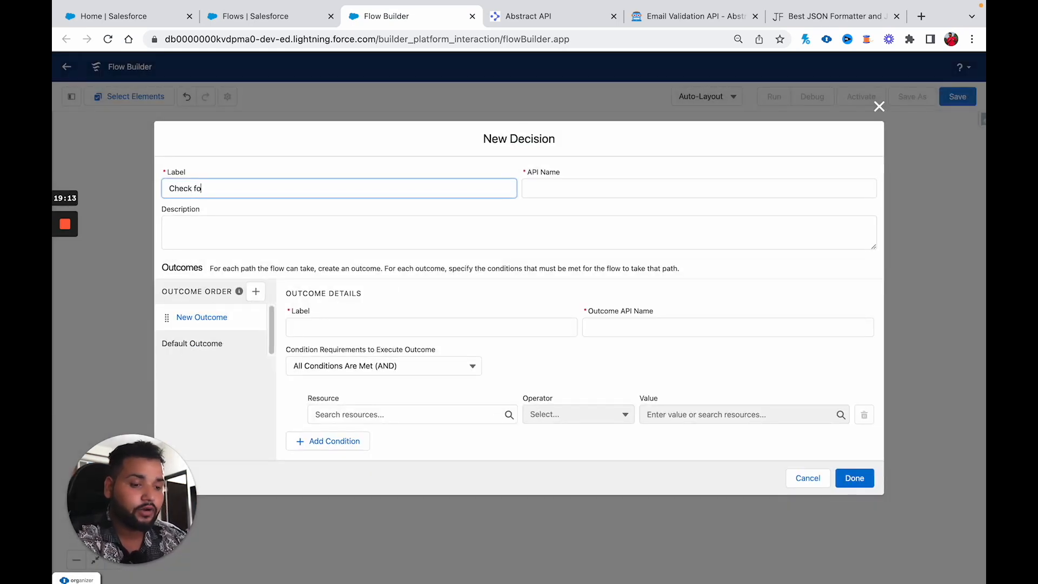
{"action": "type", "text": "r Status Code"}
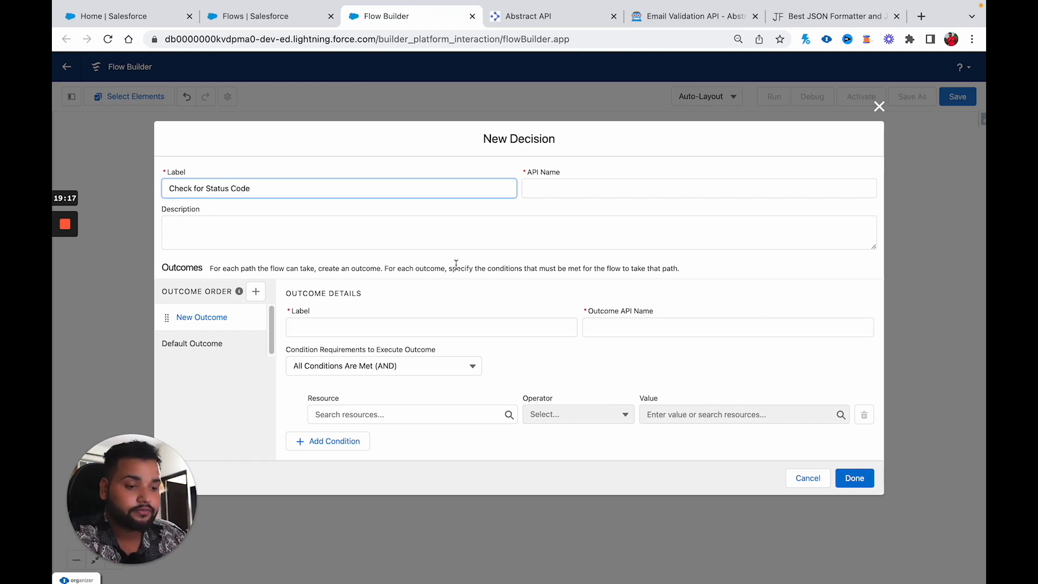
{"action": "left_click", "coordinate": [590, 181]}
{"action": "left_click", "coordinate": [325, 323]}
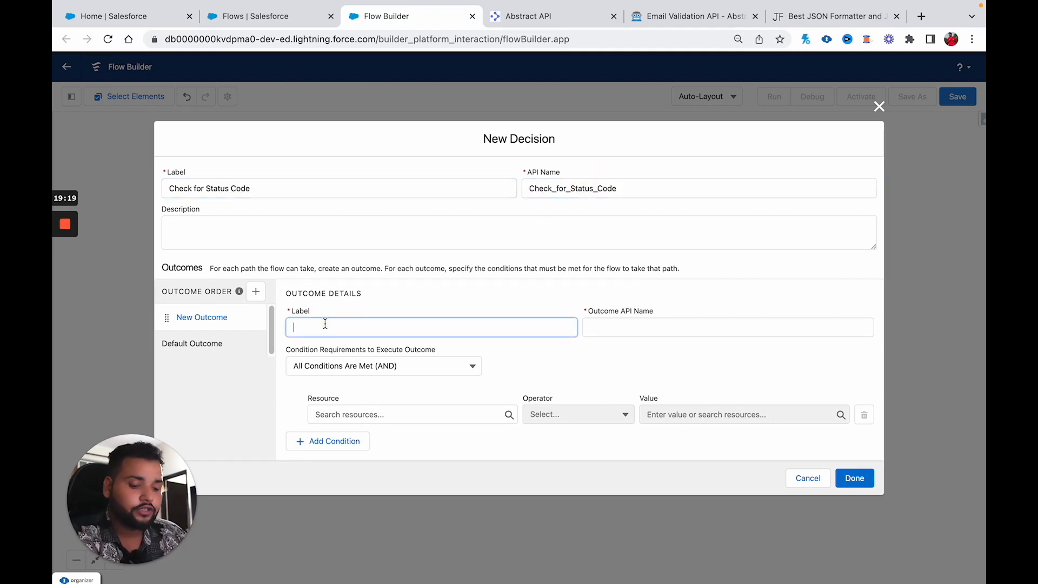
{"action": "type", "text": "Success"}
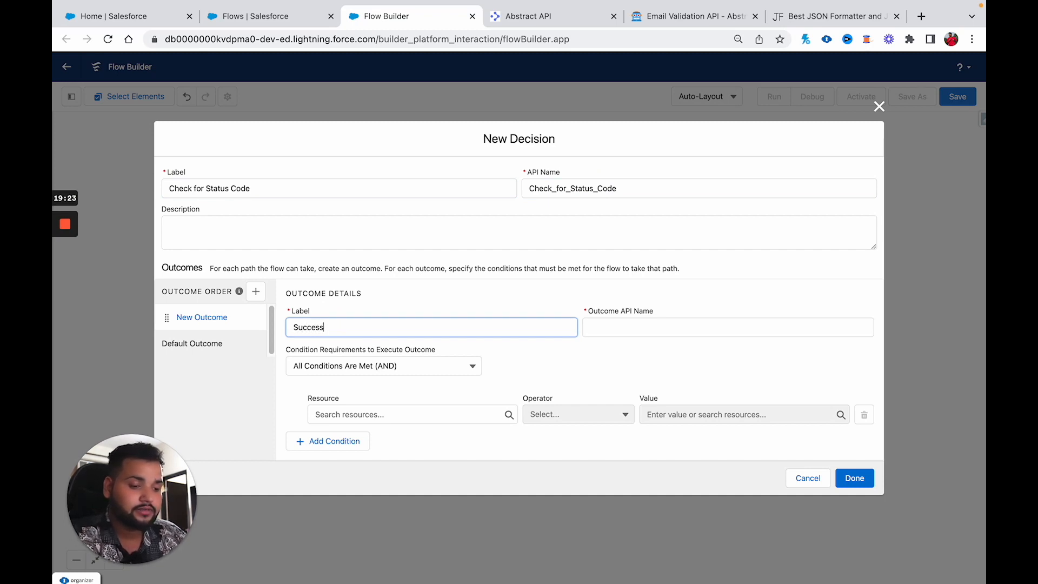
{"action": "left_click", "coordinate": [375, 339]}
Step: Make the Success condition Validate_Email responseCode equals 200, and save the decision
{"action": "left_click", "coordinate": [343, 415]}
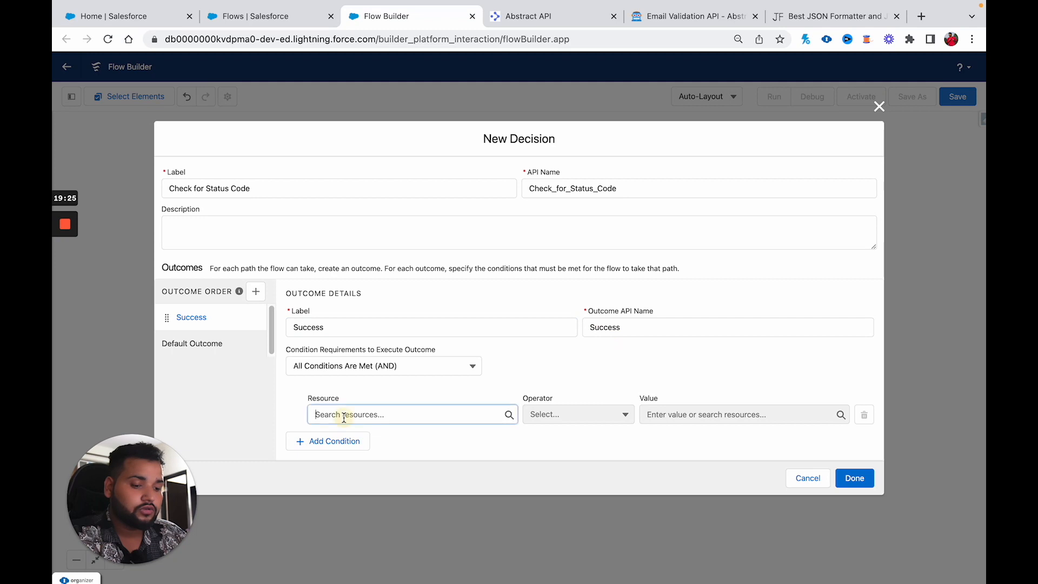
{"action": "left_click", "coordinate": [279, 407]}
{"action": "left_click", "coordinate": [325, 409]}
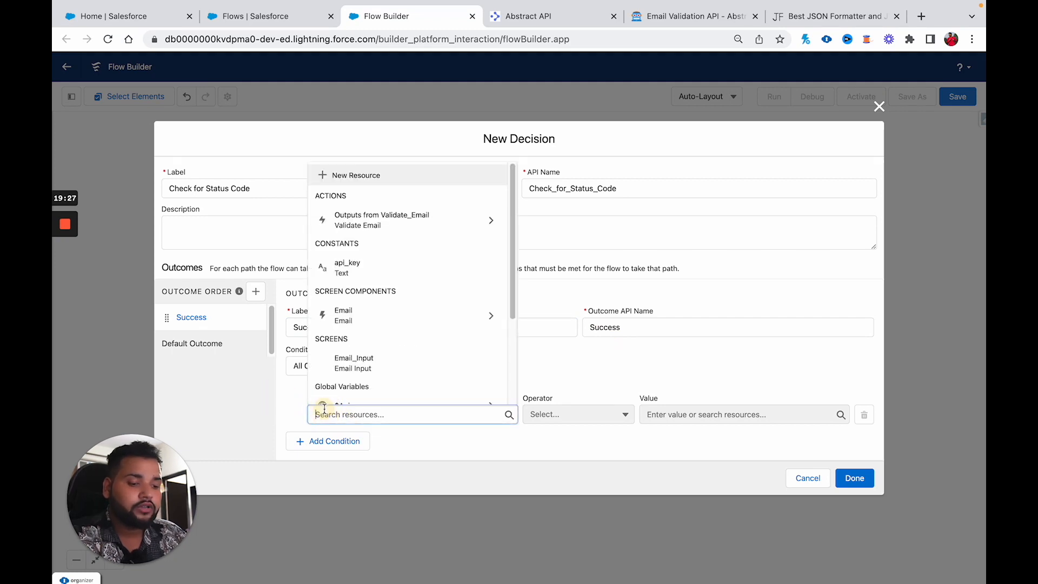
{"action": "left_click", "coordinate": [384, 221]}
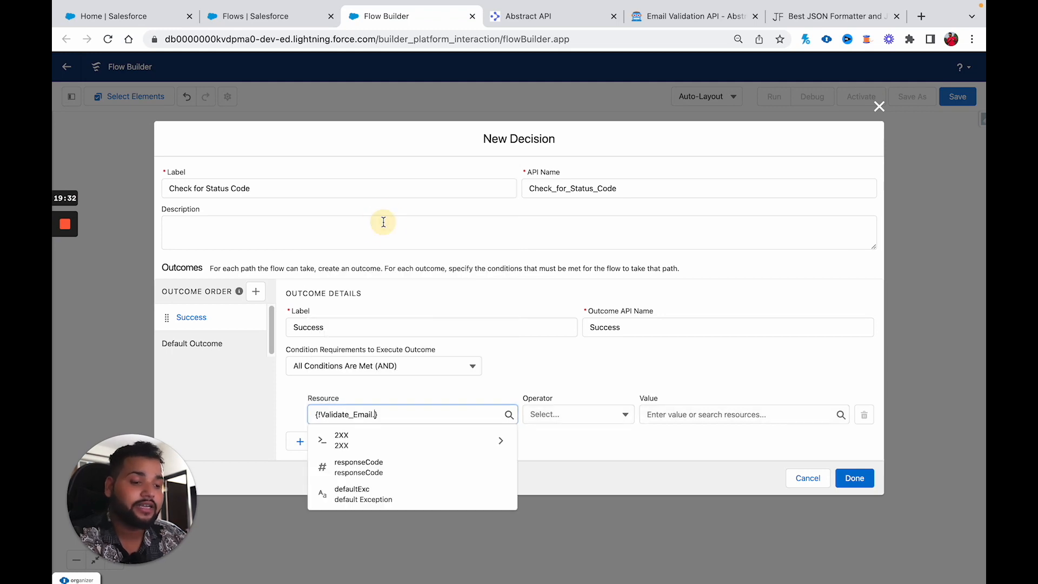
{"action": "left_click", "coordinate": [369, 468]}
{"action": "left_click", "coordinate": [648, 415]}
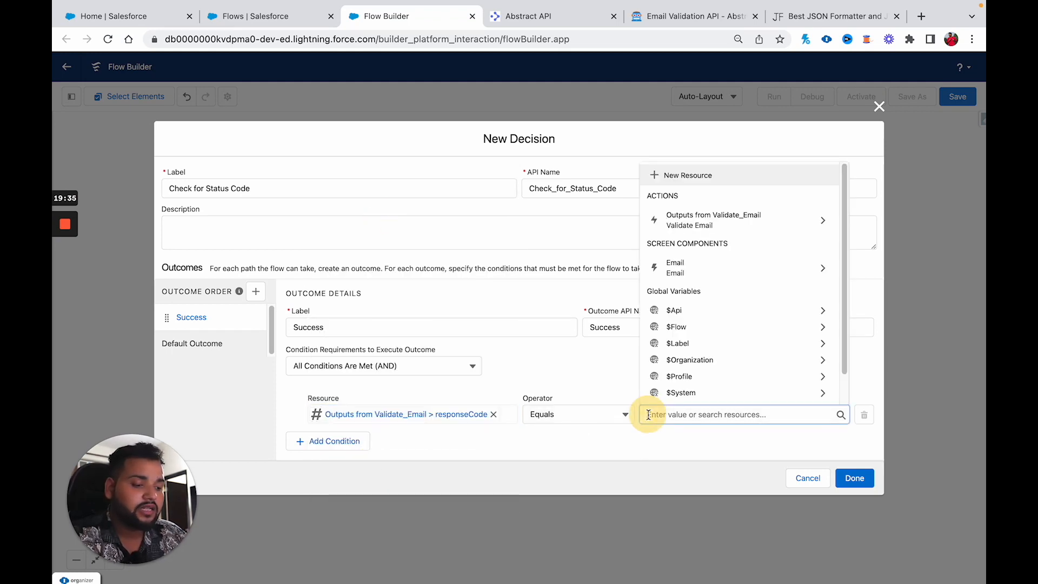
{"action": "type", "text": "200"}
{"action": "left_click", "coordinate": [653, 369]}
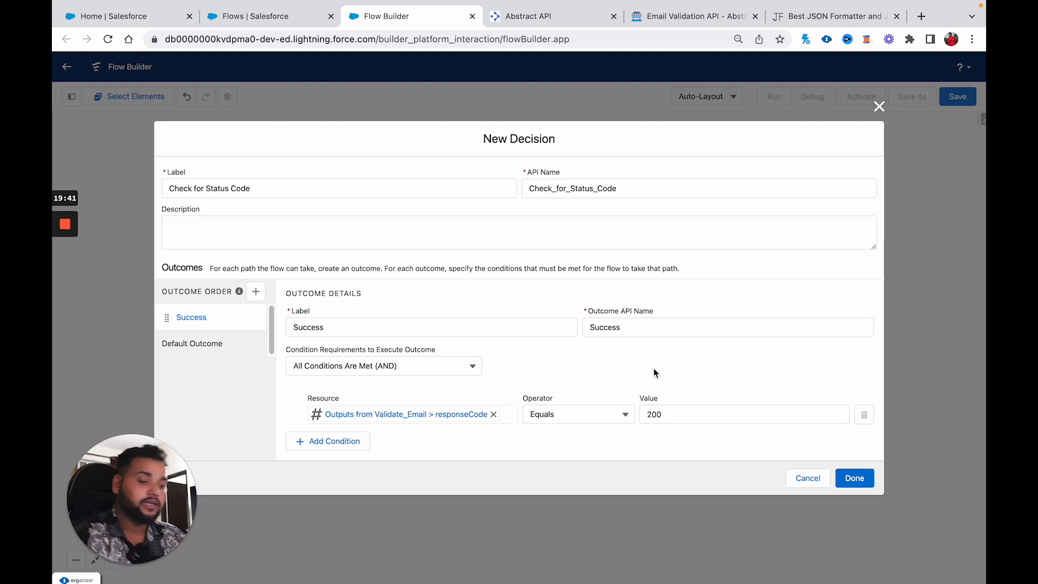
{"action": "left_click", "coordinate": [852, 476]}
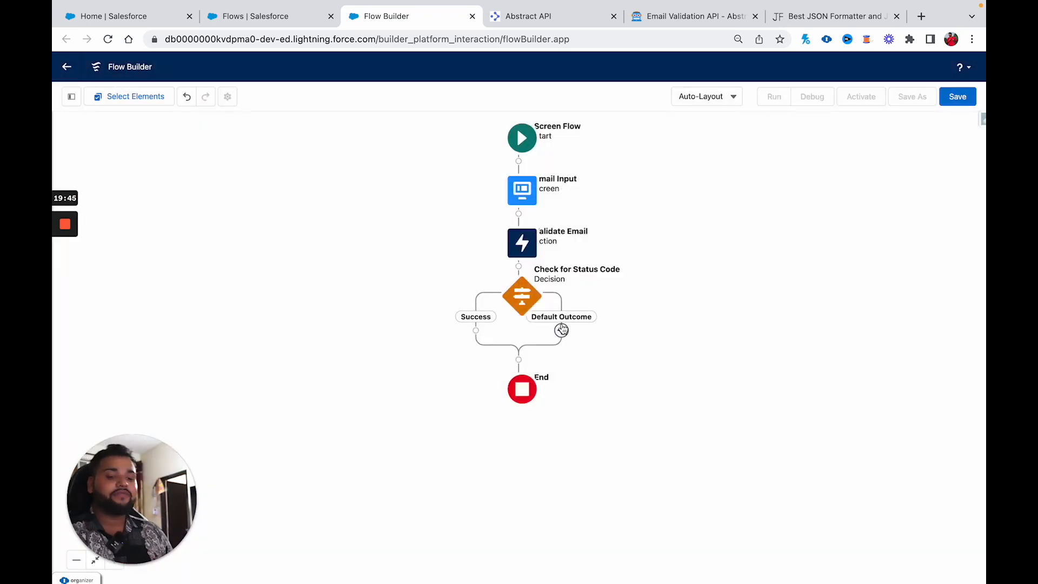
Step: Add a Screen on the Success path and place a Display Text component on it
{"action": "left_click", "coordinate": [476, 330]}
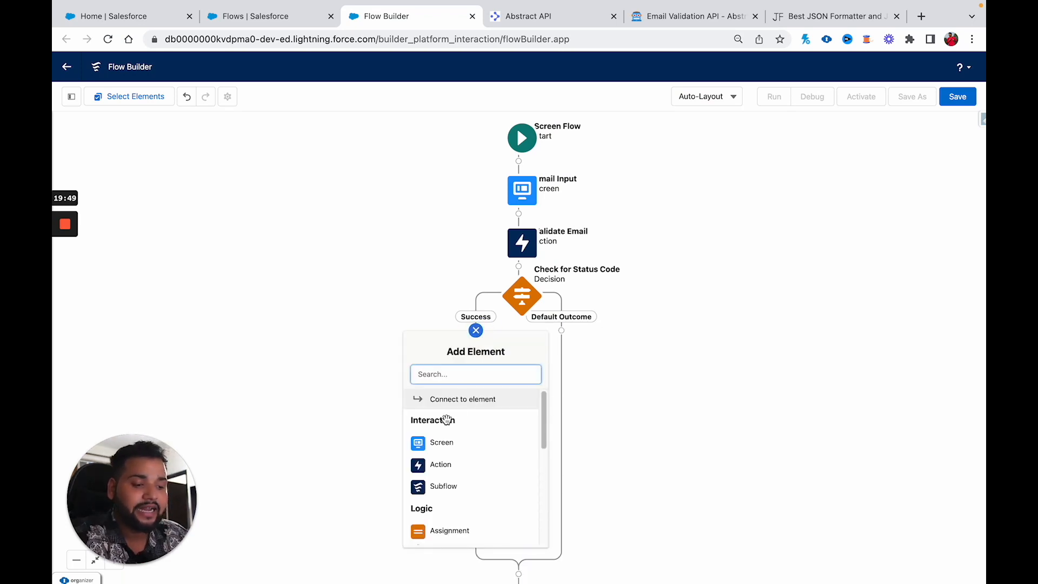
{"action": "left_click", "coordinate": [435, 444]}
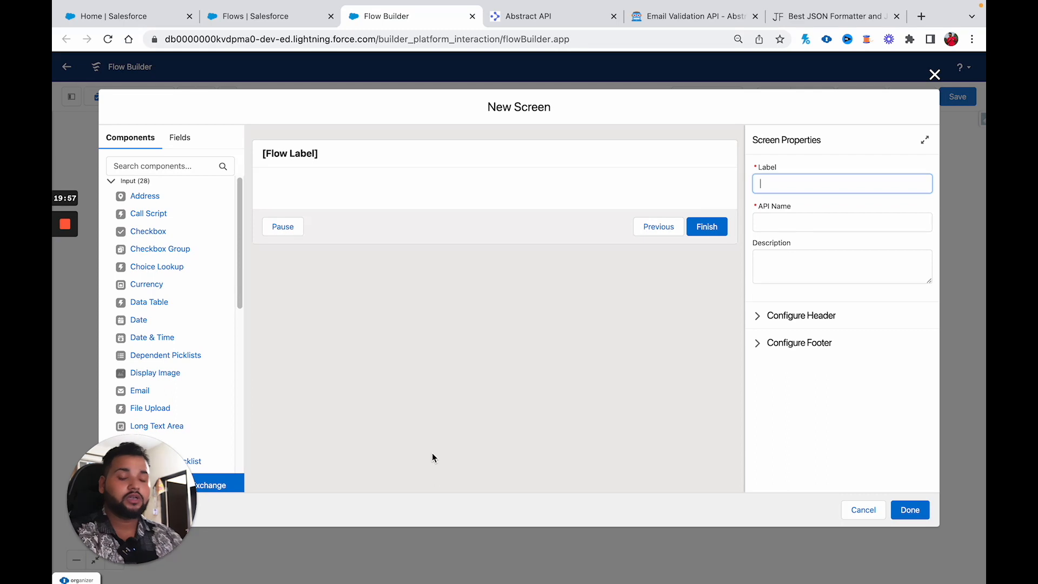
{"action": "left_click", "coordinate": [151, 169]}
{"action": "type", "text": "isp"}
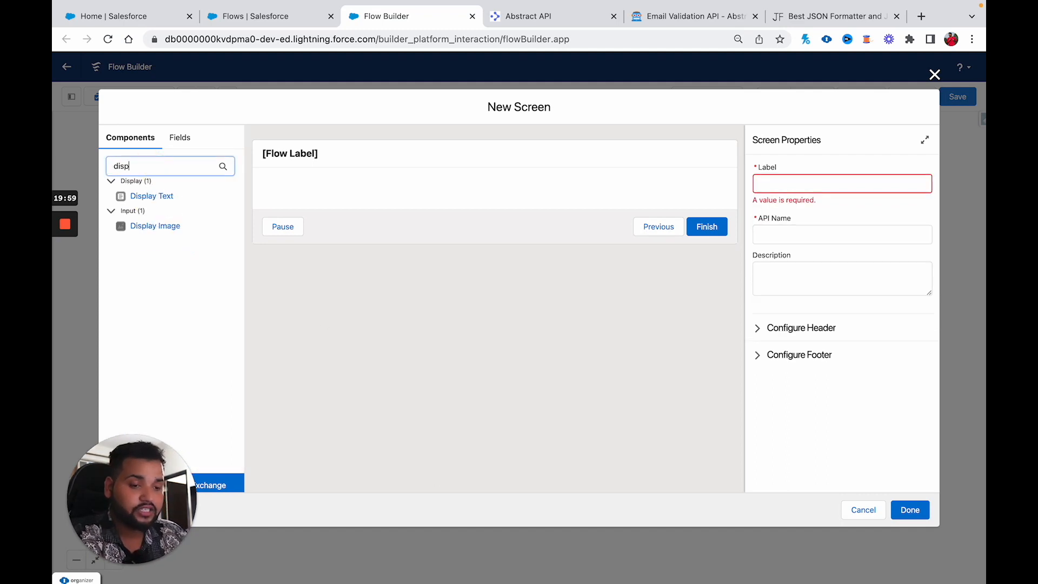
{"action": "left_click_drag", "start_coordinate": [154, 195], "coordinate": [304, 192]}
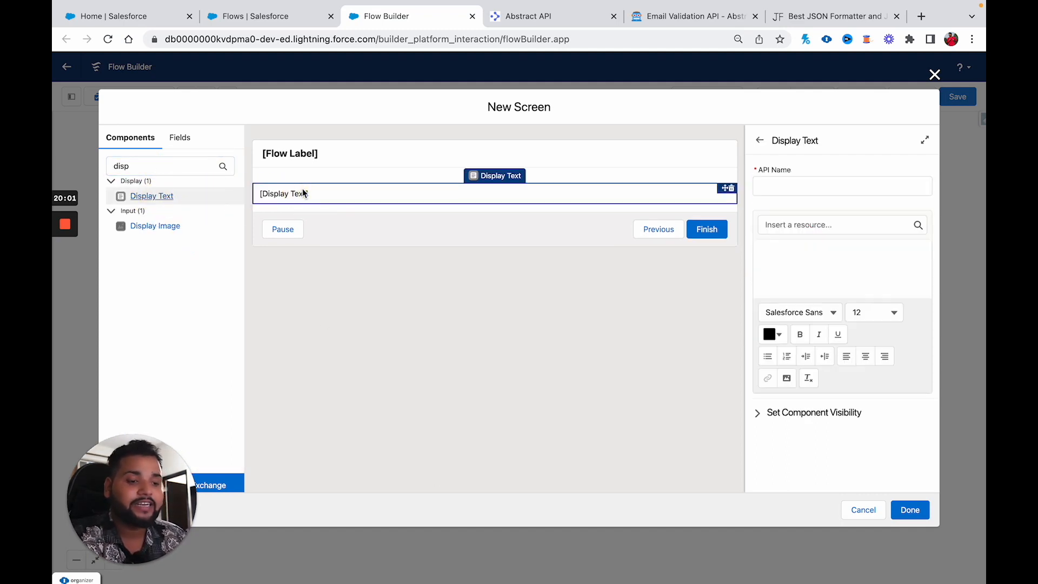
Step: Name the display text component Email_Validation_Result
{"action": "left_click", "coordinate": [776, 185]}
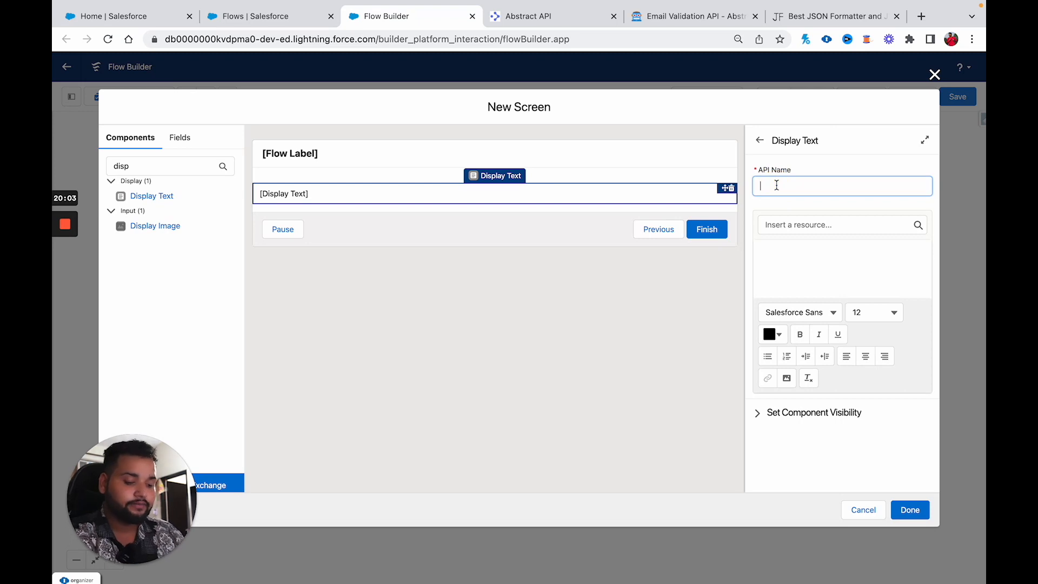
{"action": "type", "text": "Email Validation Result"}
{"action": "left_click", "coordinate": [820, 187]}
{"action": "key", "text": "BackSpace"}
{"action": "type", "text": "_"}
{"action": "left_click", "coordinate": [782, 186]}
{"action": "key", "text": "BackSpace"}
{"action": "type", "text": "_"}
Step: Write the lines 'Email -' and 'Deliverabilty' in the display text, checking the API docs for field names
{"action": "left_click", "coordinate": [816, 252]}
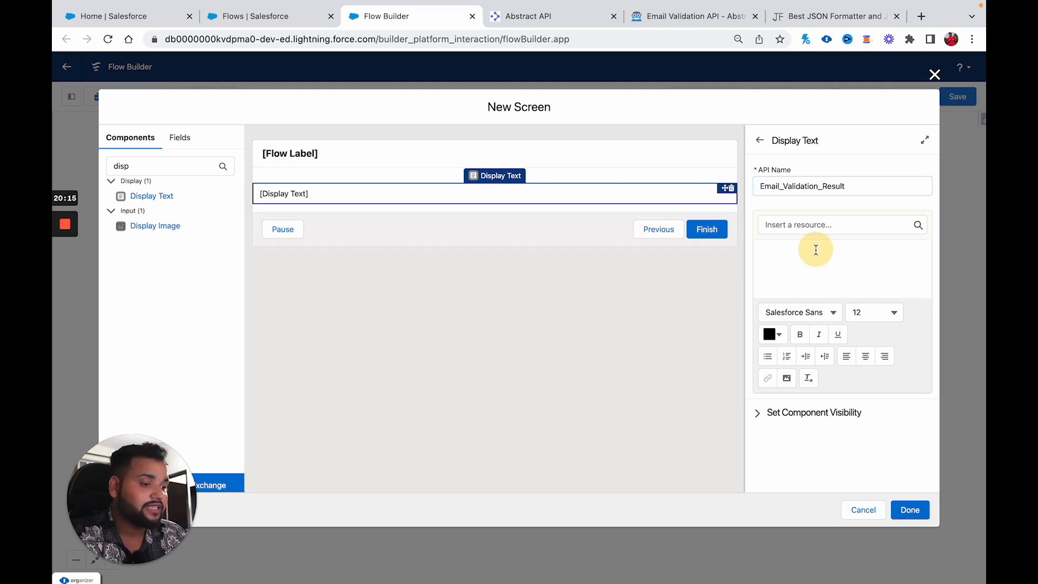
{"action": "type", "text": "Email -"}
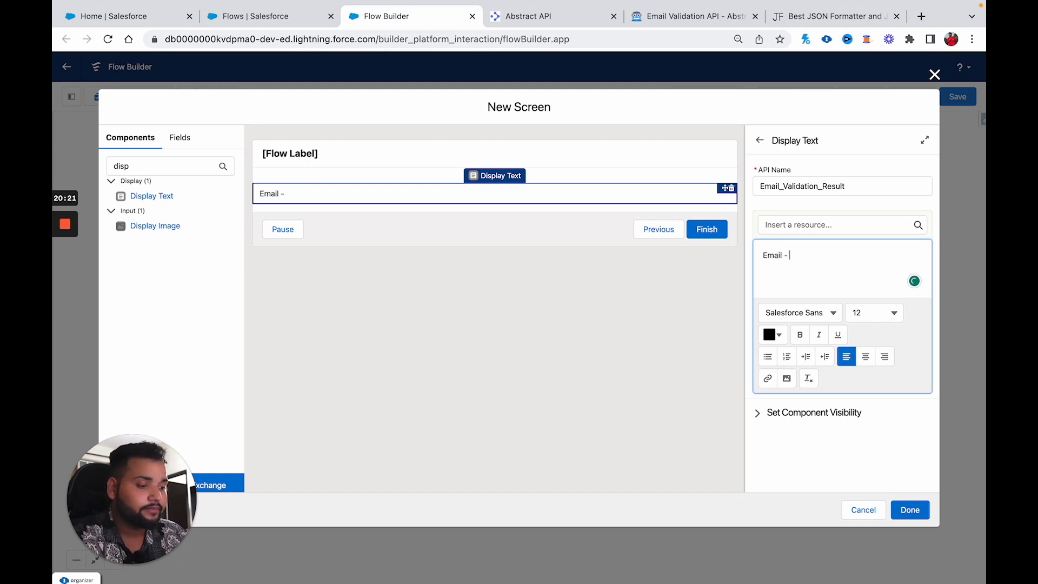
{"action": "key", "text": "Return"}
{"action": "type", "text": "Delivera"}
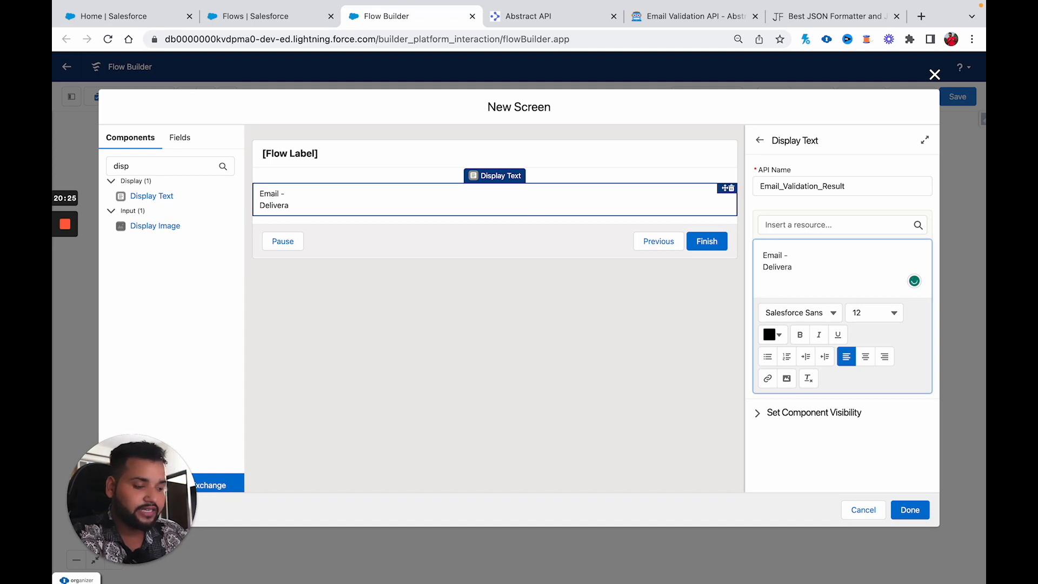
{"action": "type", "text": "bilty"}
{"action": "key", "text": "Return"}
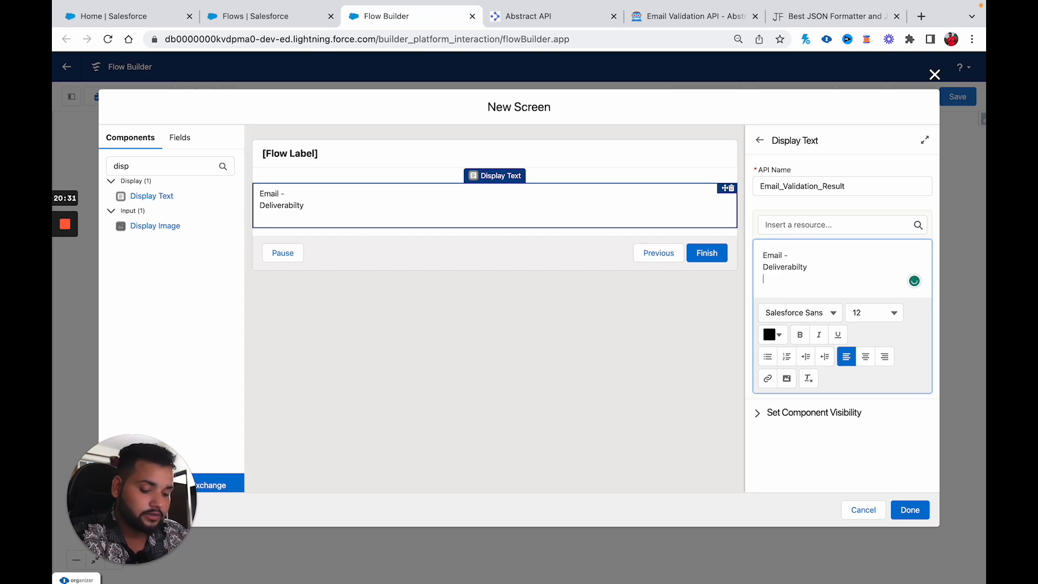
{"action": "left_click", "coordinate": [724, 17]}
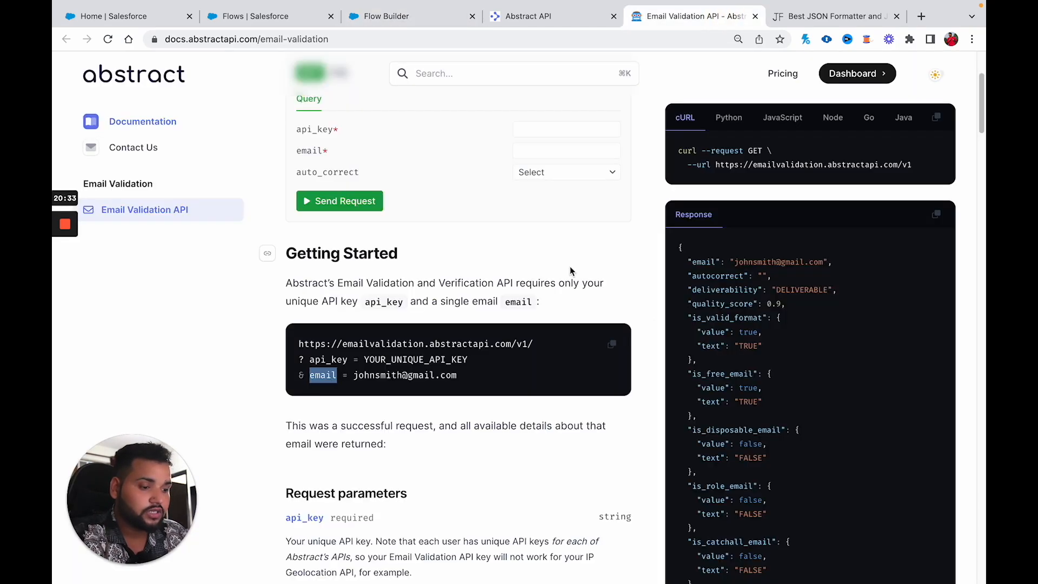
{"action": "scroll", "coordinate": [810, 374], "scroll_direction": "down", "scroll_amount": 2}
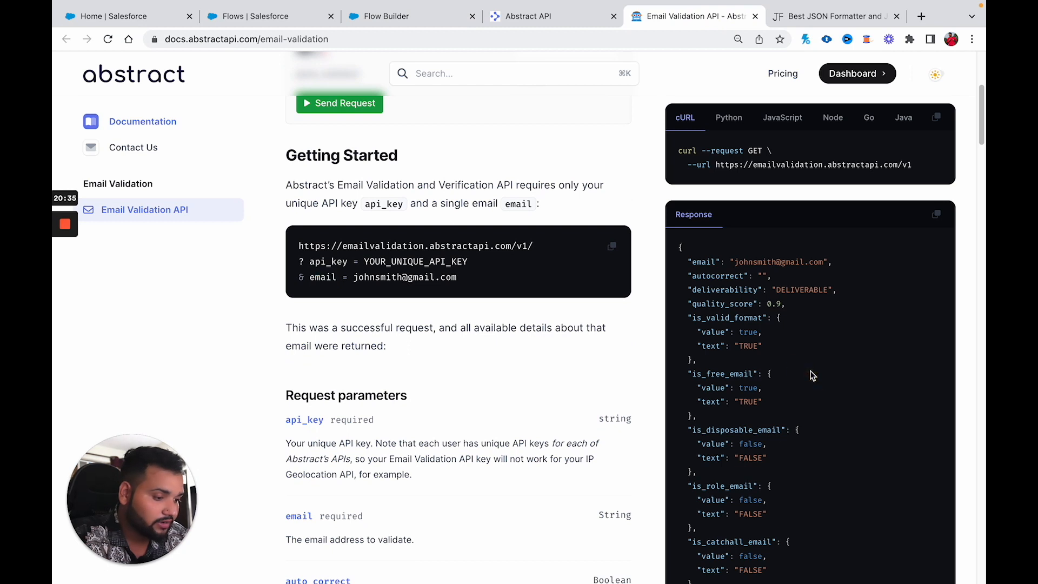
{"action": "scroll", "coordinate": [811, 375], "scroll_direction": "down", "scroll_amount": 1}
{"action": "left_click", "coordinate": [448, 21]}
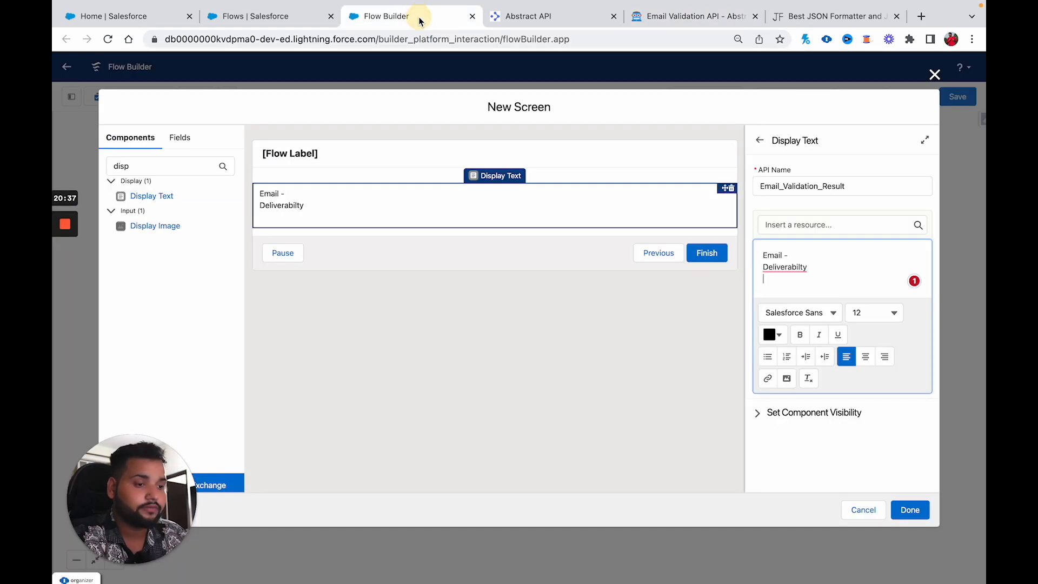
Step: Add a 'Quality Score' line, correct the spelling to Deliverability, and add its dash
{"action": "type", "text": "qau"}
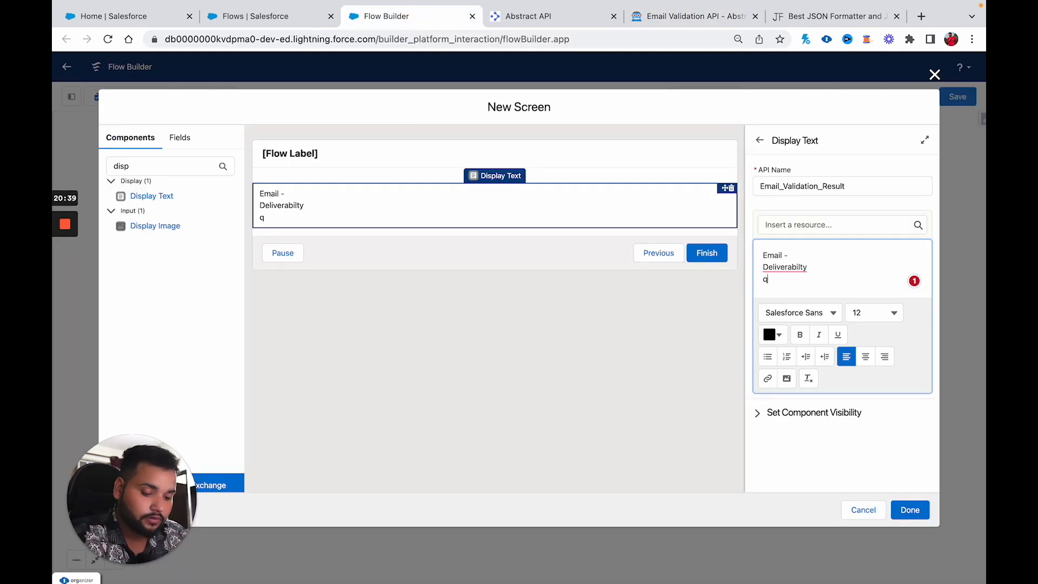
{"action": "key", "text": "BackSpace"}
{"action": "key", "text": "BackSpace"}
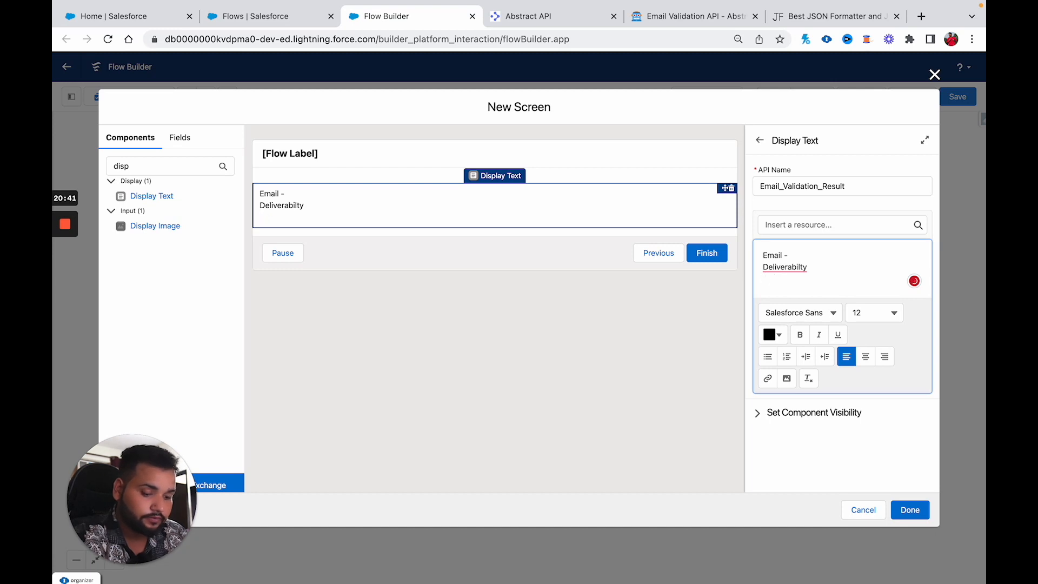
{"action": "type", "text": "Quality"}
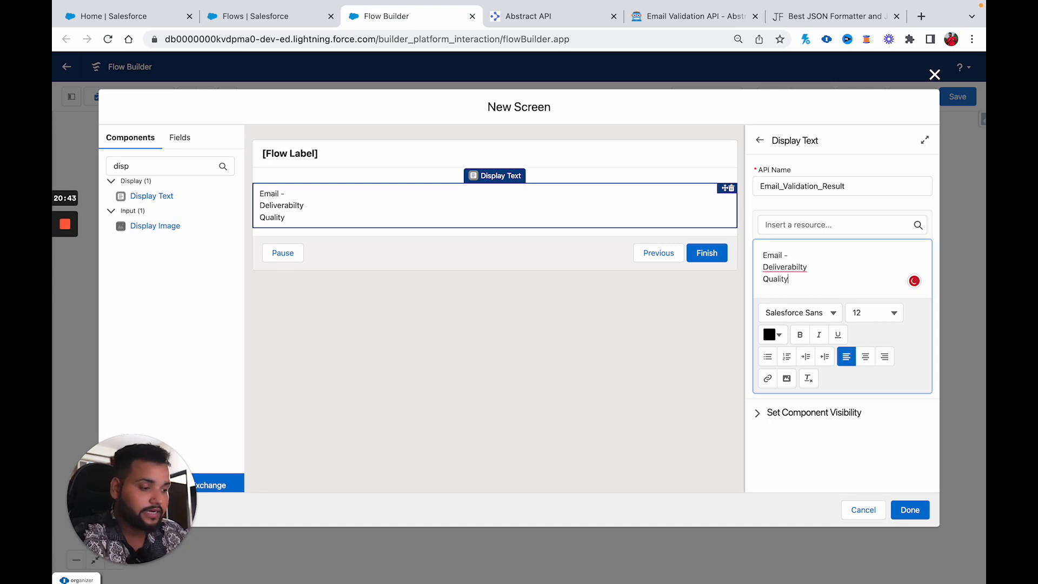
{"action": "type", "text": " Score -"}
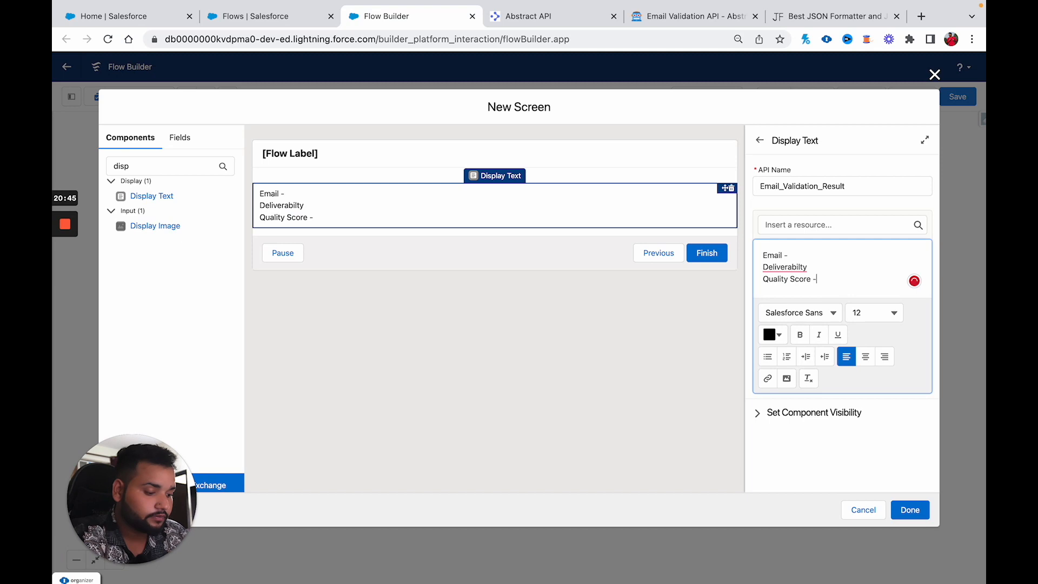
{"action": "mouse_move", "coordinate": [789, 267]}
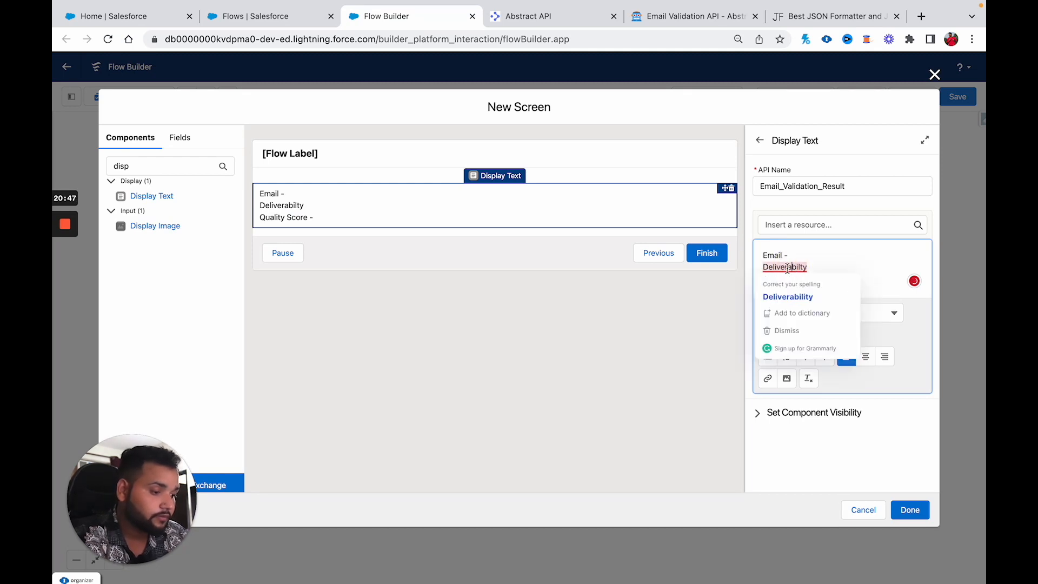
{"action": "left_click", "coordinate": [788, 297]}
{"action": "left_click", "coordinate": [821, 267]}
{"action": "type", "text": "-"}
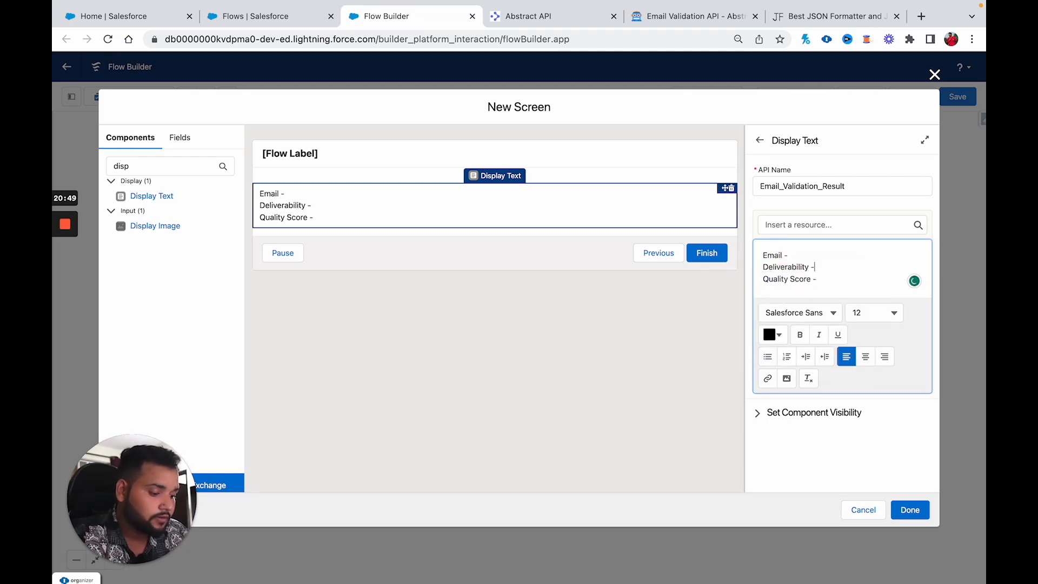
Step: Insert the Validate_Email 2XX email and deliverability outputs after the Email and Deliverability lines
{"action": "left_click", "coordinate": [797, 226]}
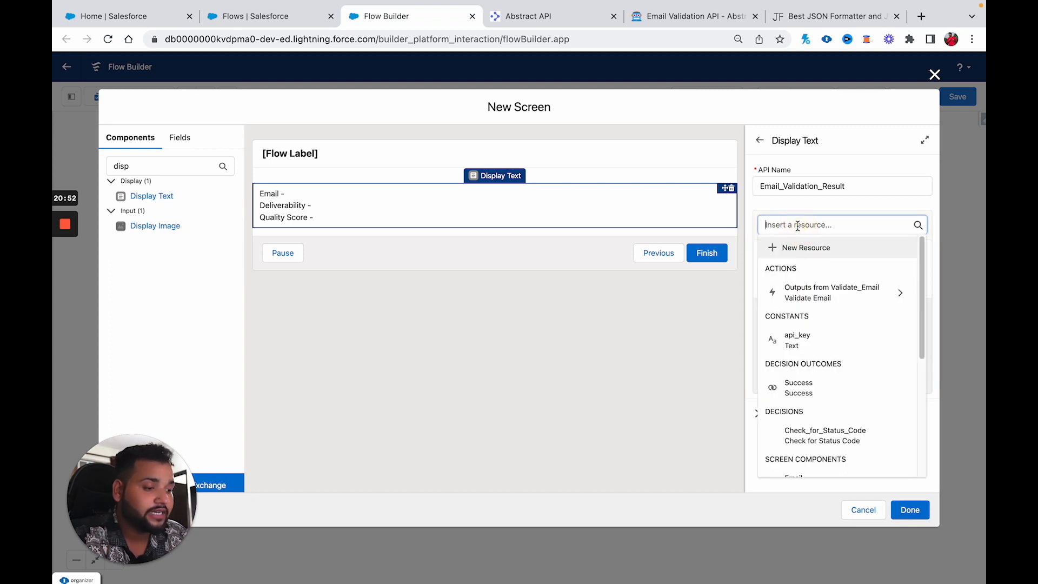
{"action": "left_click", "coordinate": [807, 295]}
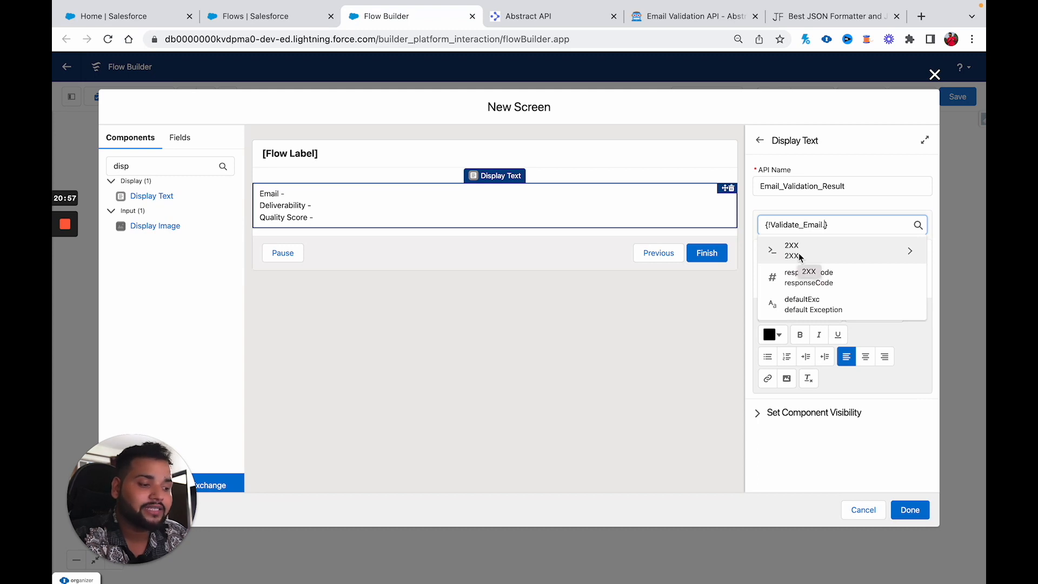
{"action": "left_click", "coordinate": [800, 257]}
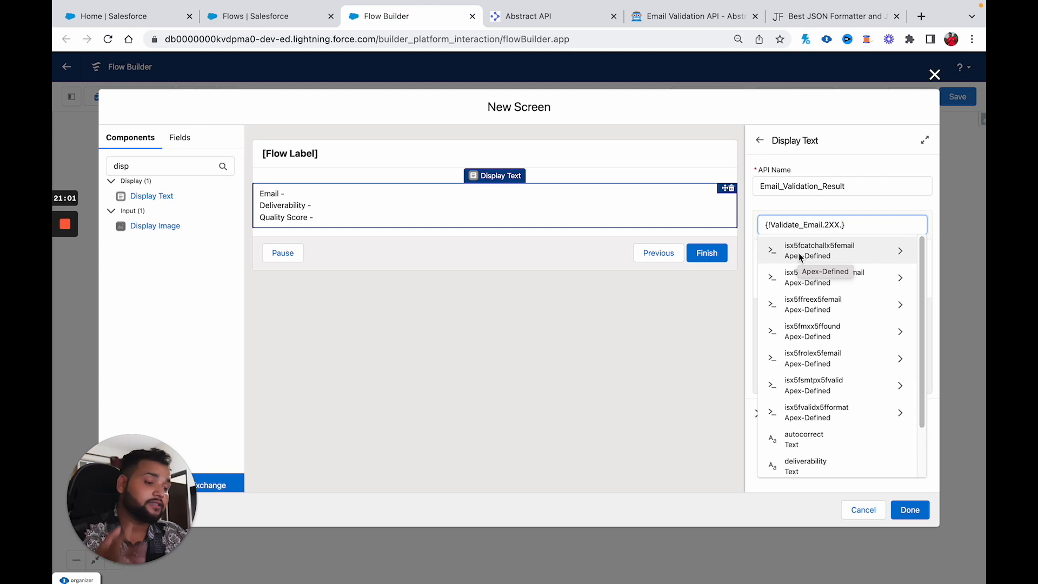
{"action": "scroll", "coordinate": [819, 351], "scroll_direction": "down", "scroll_amount": 3}
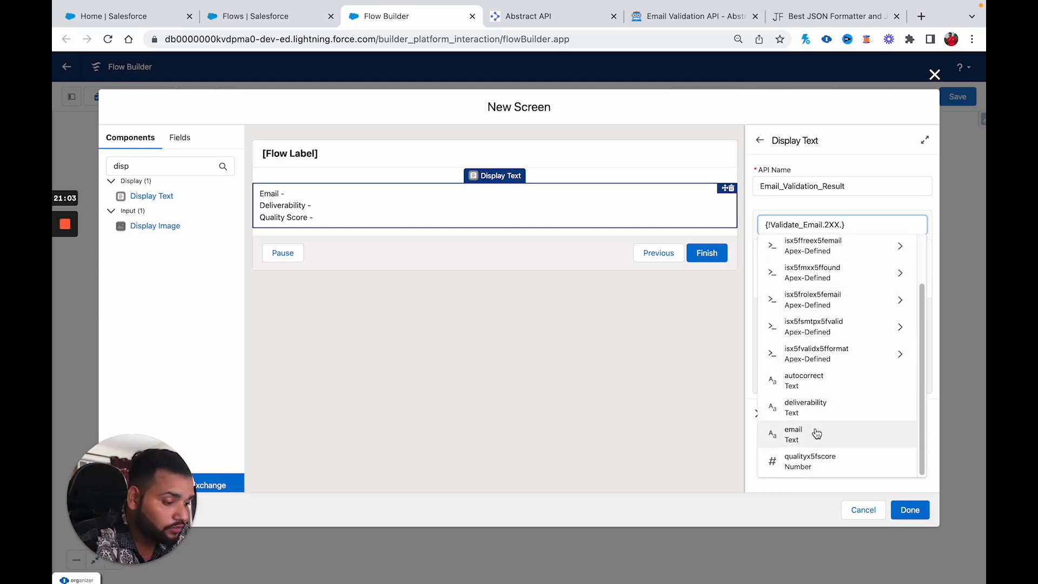
{"action": "left_click", "coordinate": [816, 434]}
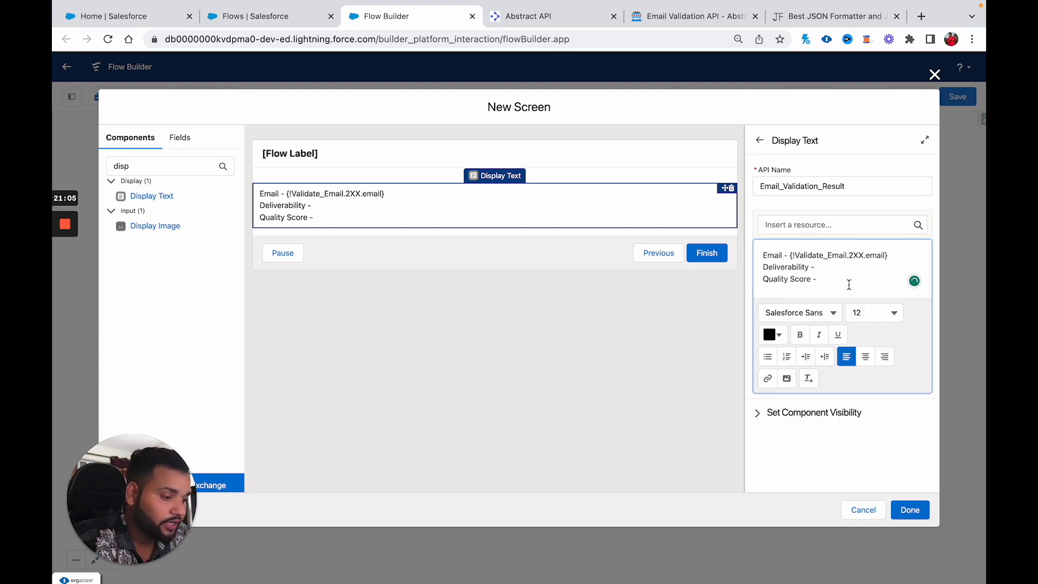
{"action": "left_click", "coordinate": [835, 268]}
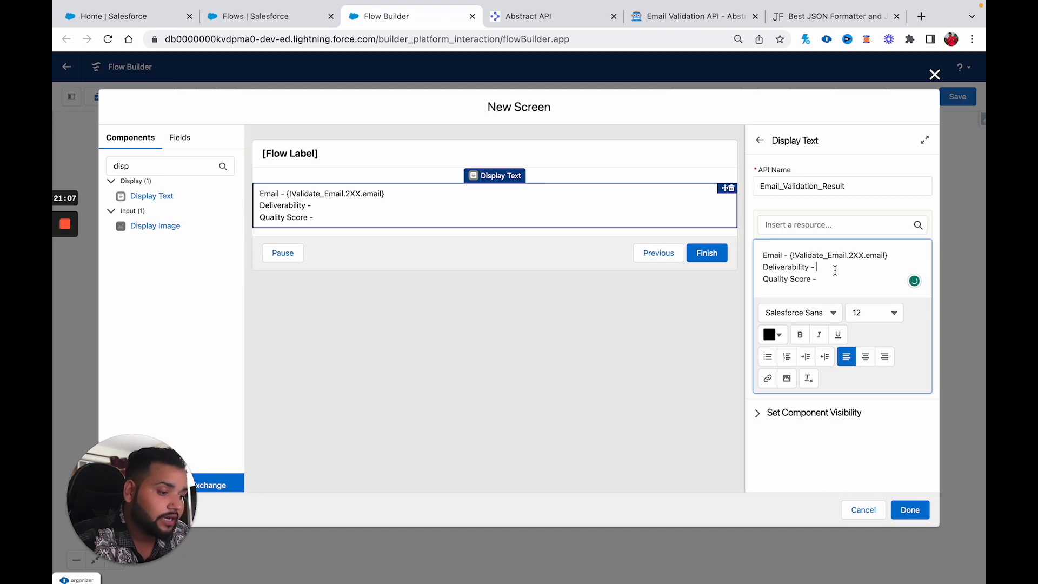
{"action": "left_click", "coordinate": [792, 226]}
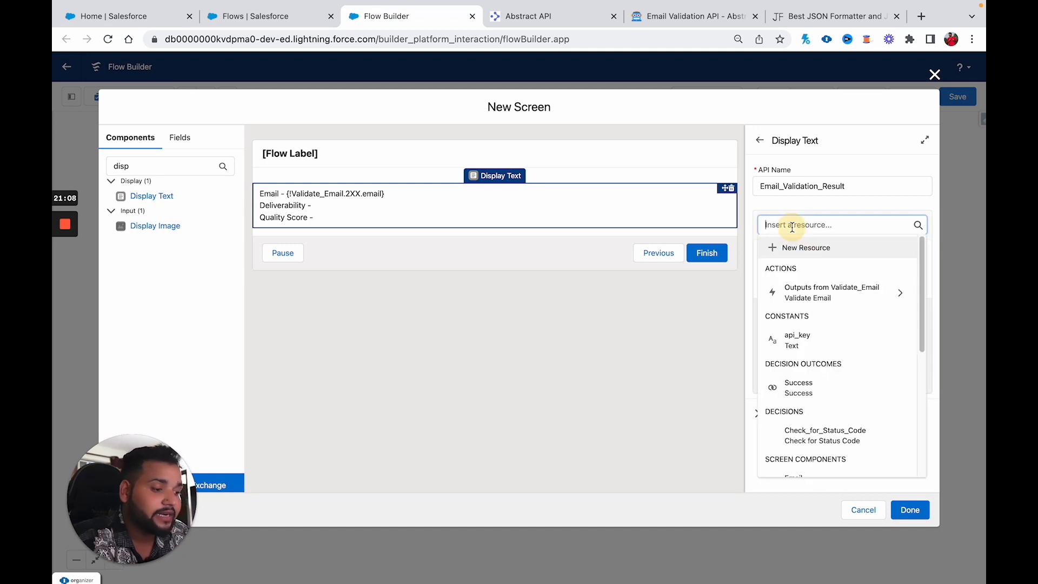
{"action": "left_click", "coordinate": [808, 292]}
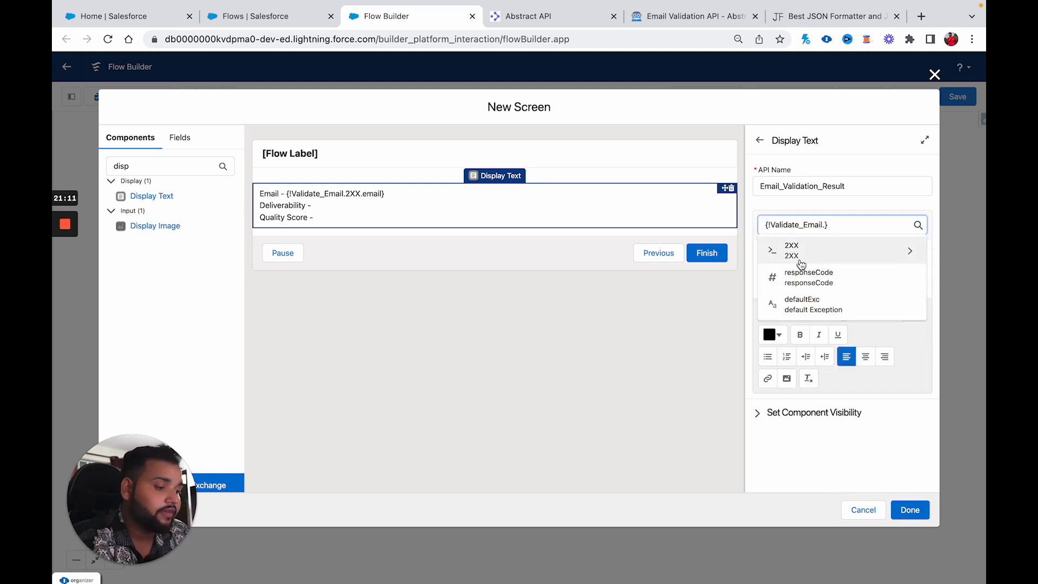
{"action": "left_click", "coordinate": [800, 264]}
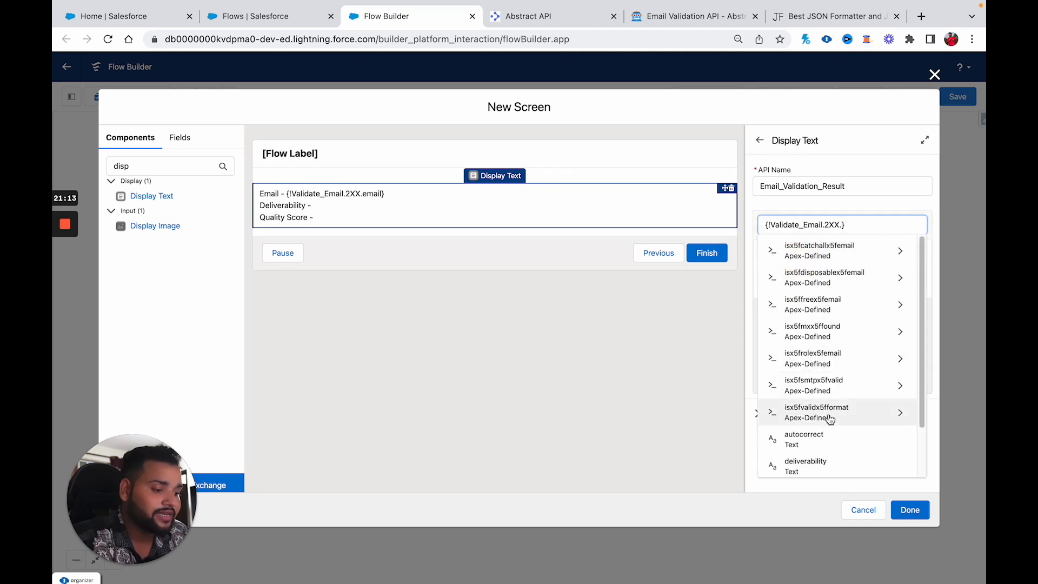
{"action": "scroll", "coordinate": [825, 432], "scroll_direction": "down", "scroll_amount": 1}
{"action": "left_click", "coordinate": [825, 432]}
Step: Insert the Validate_Email 2XX qualityx5fscore output after the Quality Score line
{"action": "left_click", "coordinate": [818, 291]}
{"action": "left_click", "coordinate": [794, 225]}
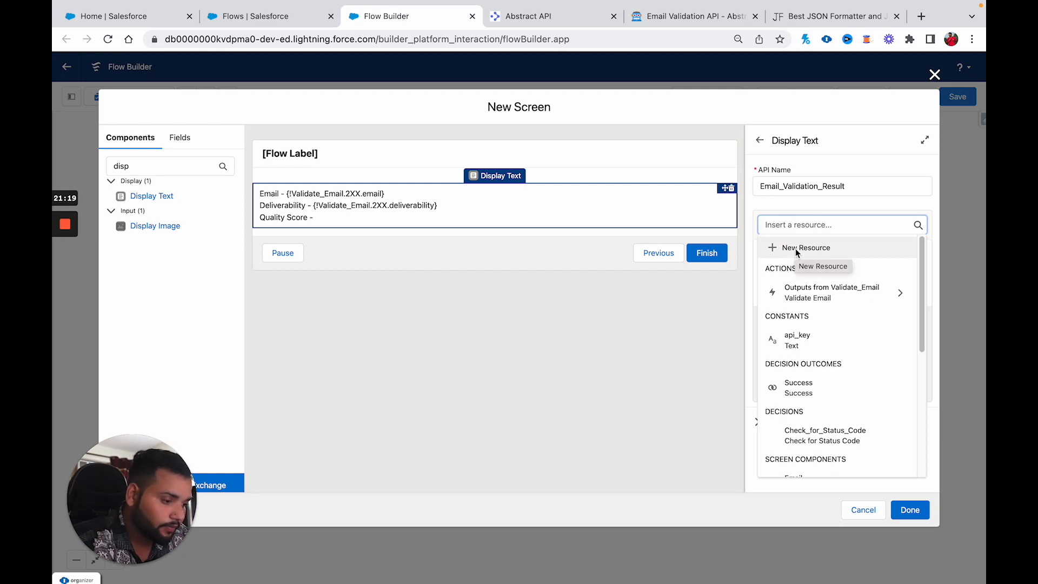
{"action": "left_click", "coordinate": [799, 292]}
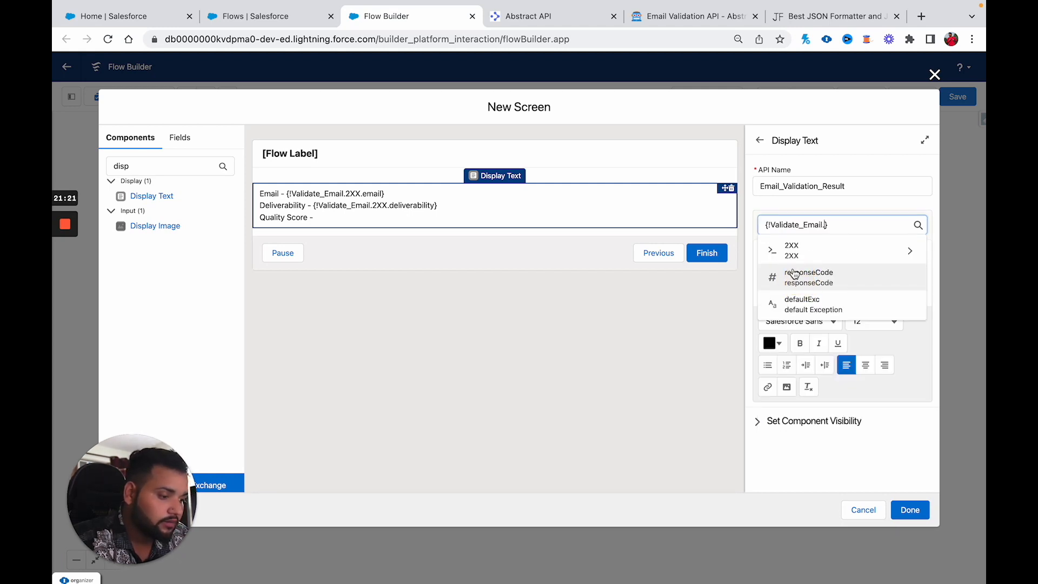
{"action": "left_click", "coordinate": [790, 250]}
{"action": "scroll", "coordinate": [832, 346], "scroll_direction": "down", "scroll_amount": 3}
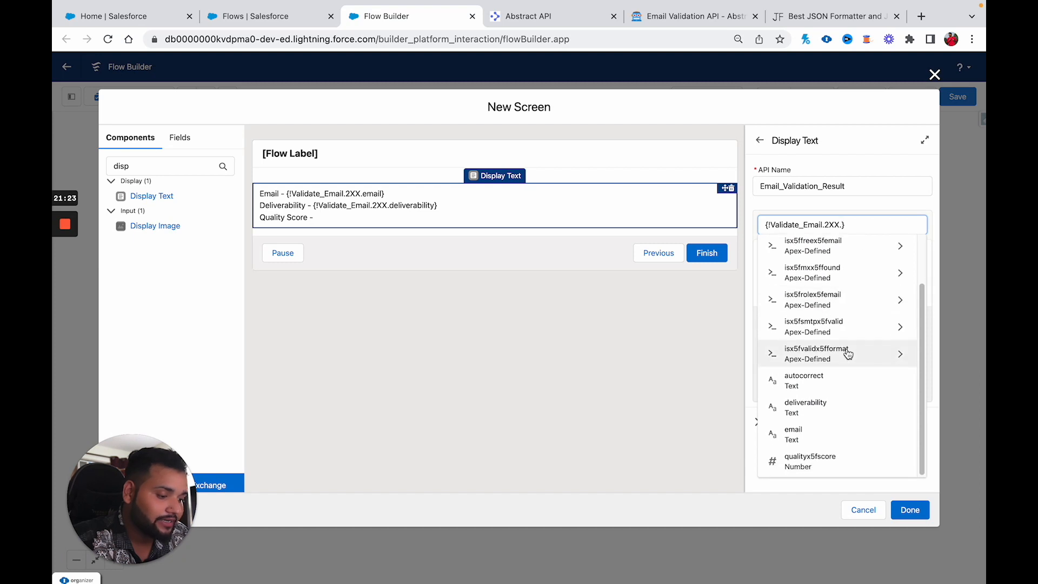
{"action": "left_click", "coordinate": [831, 461]}
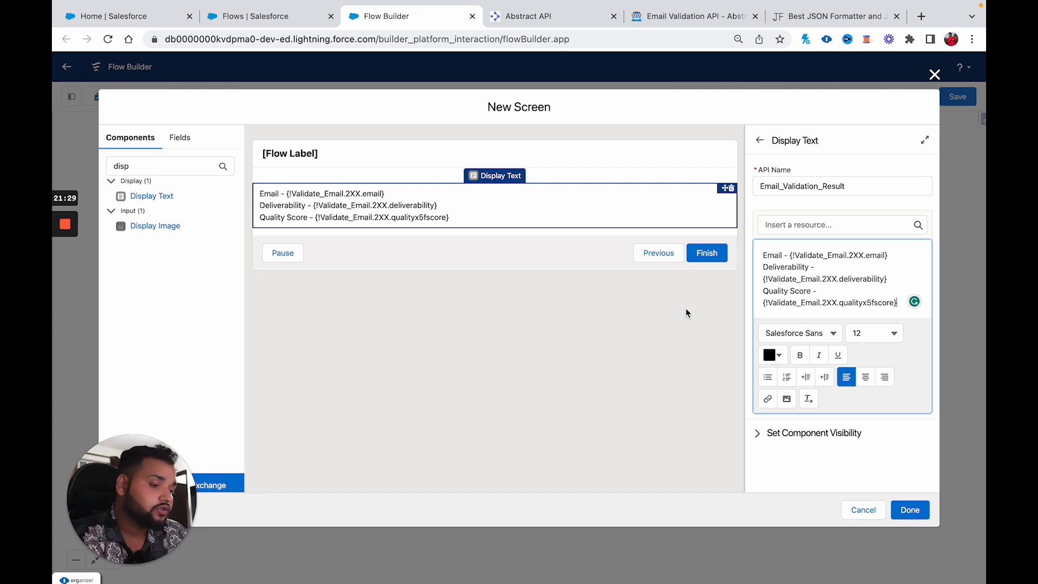
Step: Preview the result text, set all of it to Verdana, and try to finish the screen
{"action": "left_click", "coordinate": [457, 221]}
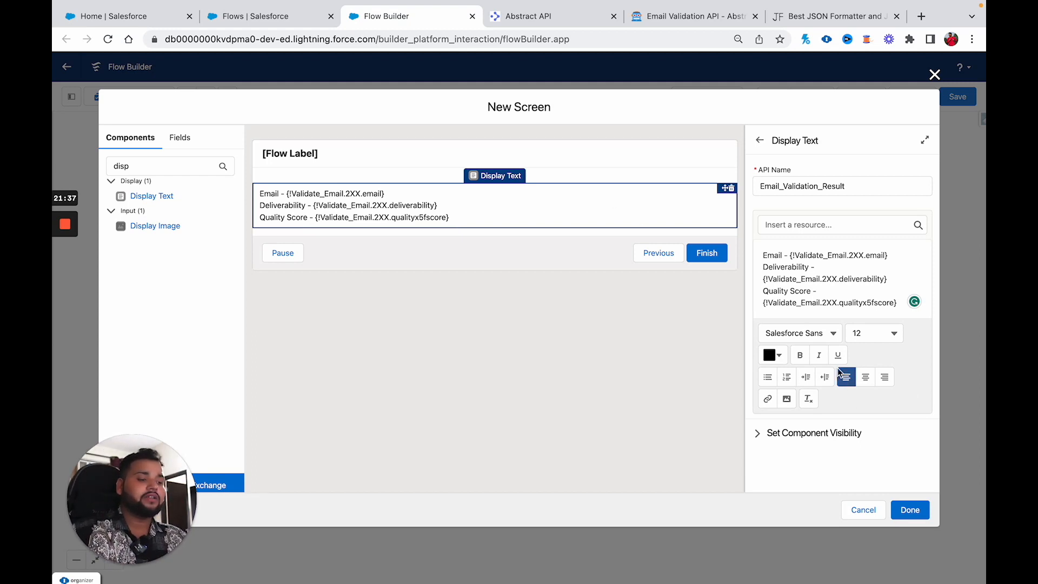
{"action": "left_click", "coordinate": [856, 286]}
{"action": "key", "text": "ctrl+a"}
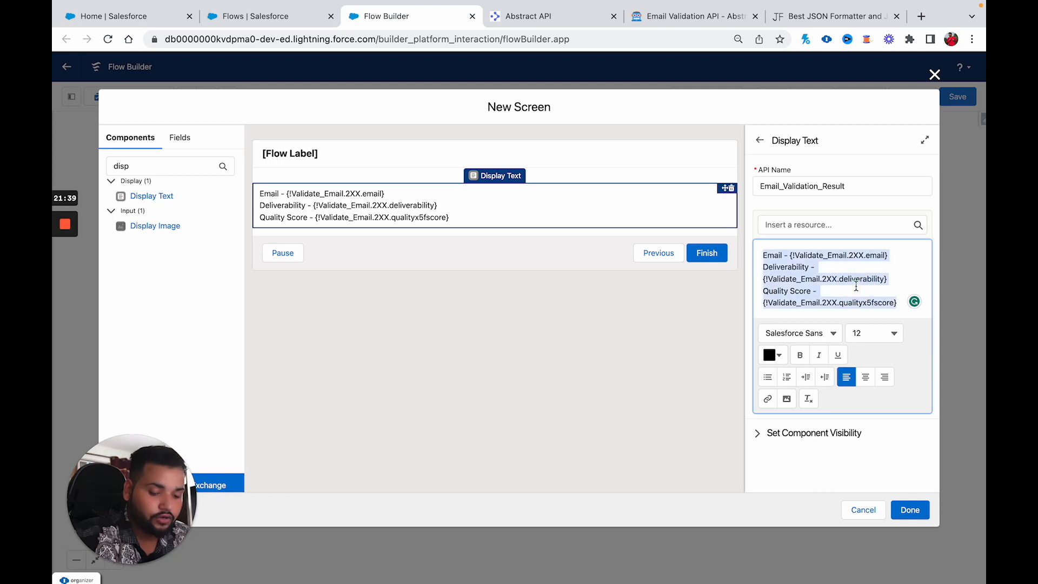
{"action": "left_click", "coordinate": [828, 335]}
{"action": "left_click", "coordinate": [790, 427]}
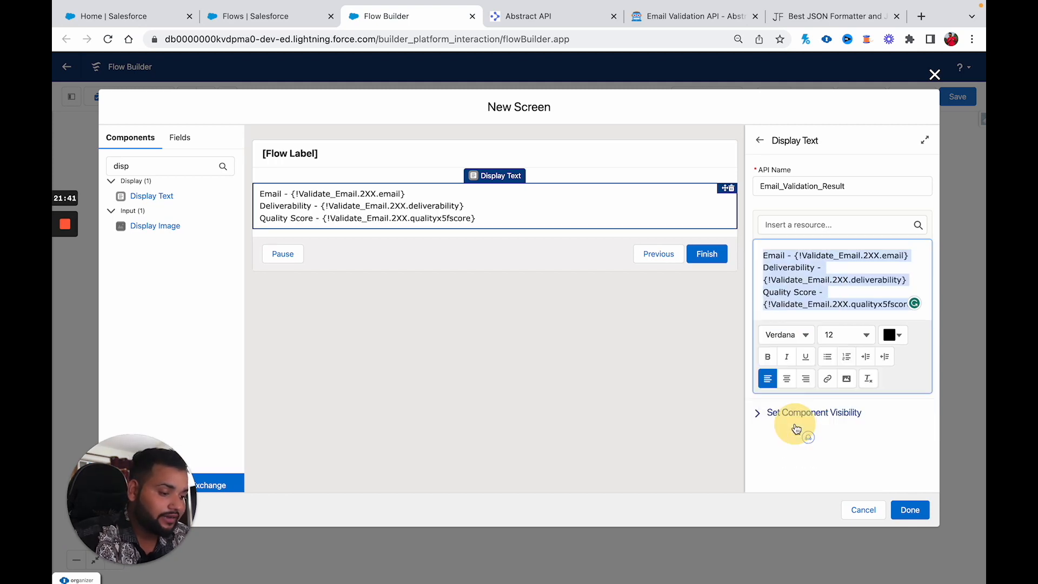
{"action": "left_click", "coordinate": [906, 515]}
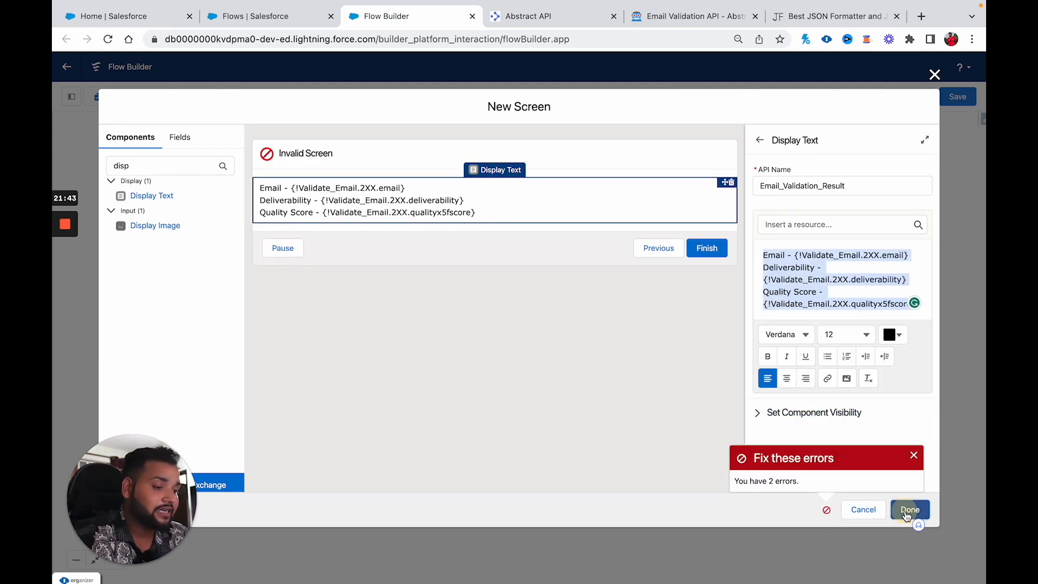
{"action": "left_click", "coordinate": [550, 165]}
Step: Label the success screen 'Email Validation Response', fill its API name, and tidy the canvas
{"action": "left_click", "coordinate": [786, 186]}
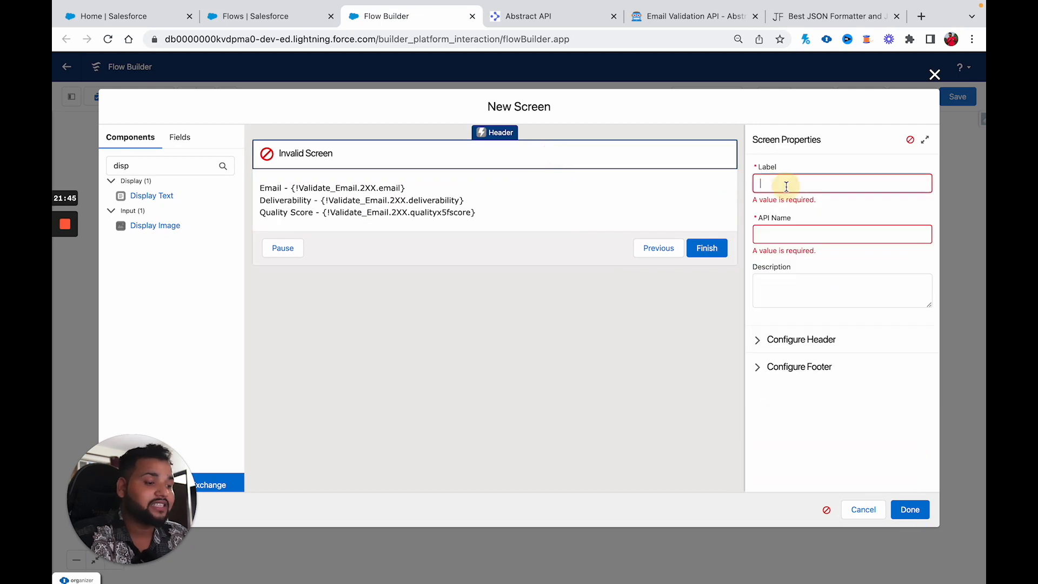
{"action": "type", "text": "E"}
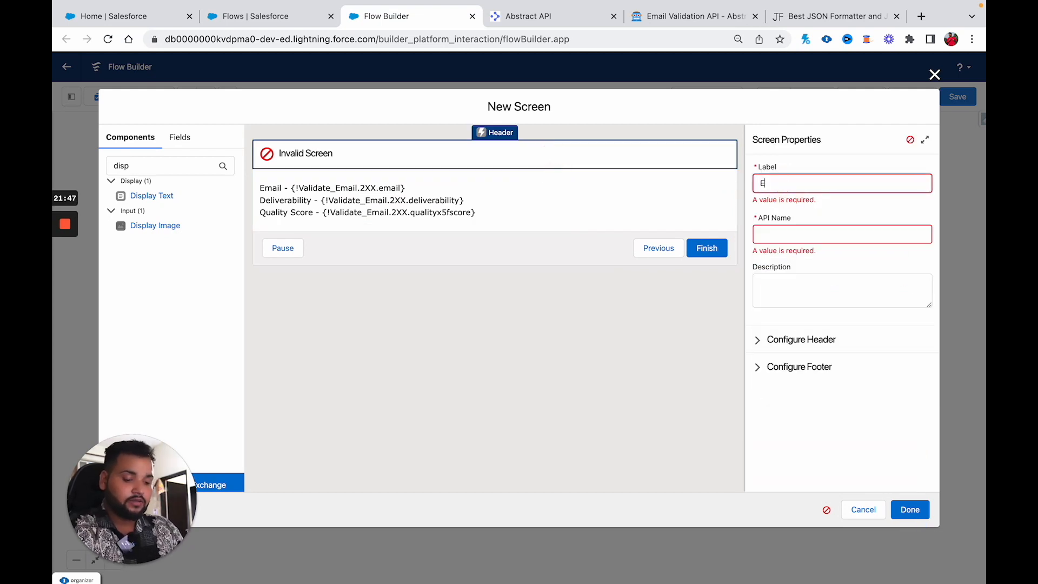
{"action": "type", "text": "mail Va;lida"}
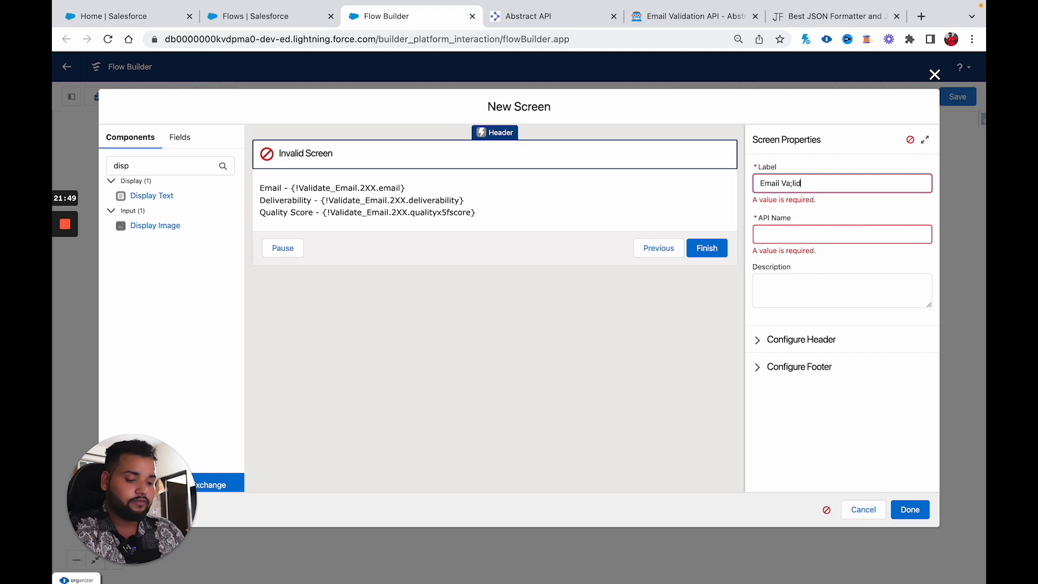
{"action": "key", "text": "BackSpace"}
{"action": "key", "text": "BackSpace"}
{"action": "key", "text": "BackSpace"}
{"action": "key", "text": "BackSpace"}
{"action": "type", "text": "lidation R"}
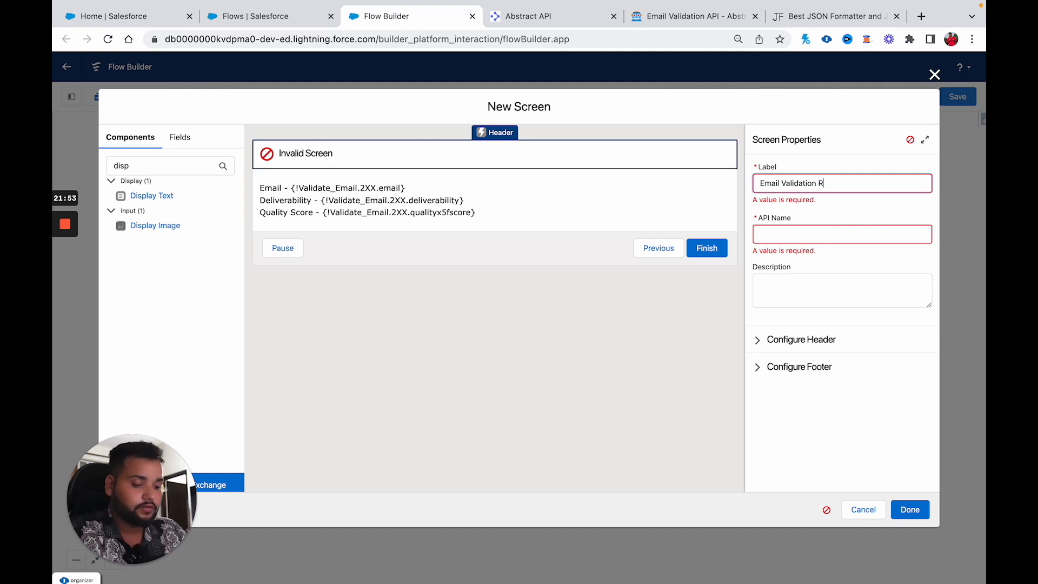
{"action": "type", "text": "esponse"}
{"action": "left_click", "coordinate": [791, 238]}
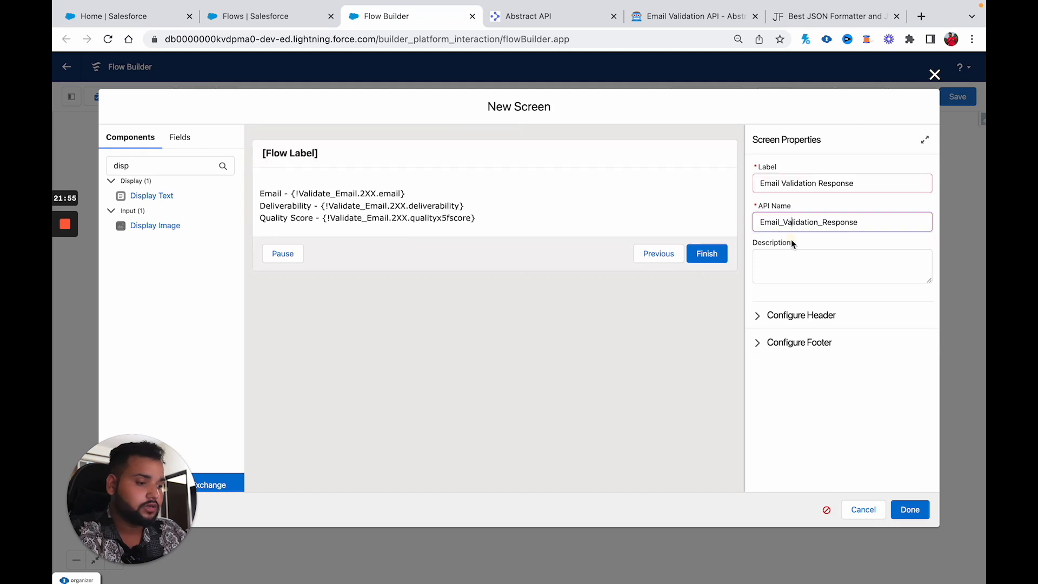
{"action": "left_click", "coordinate": [906, 511]}
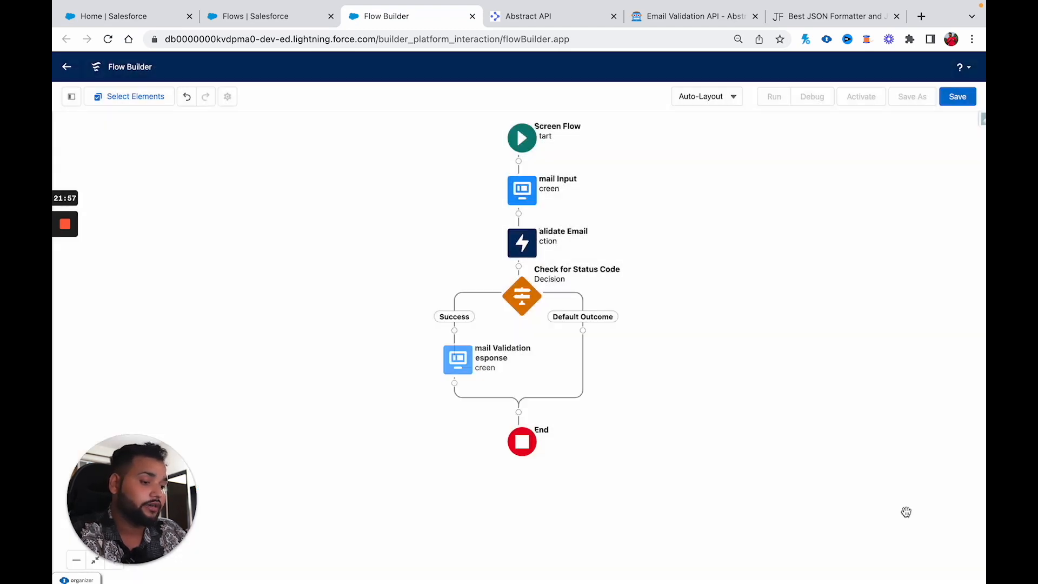
{"action": "left_click_drag", "start_coordinate": [459, 139], "coordinate": [396, 192]}
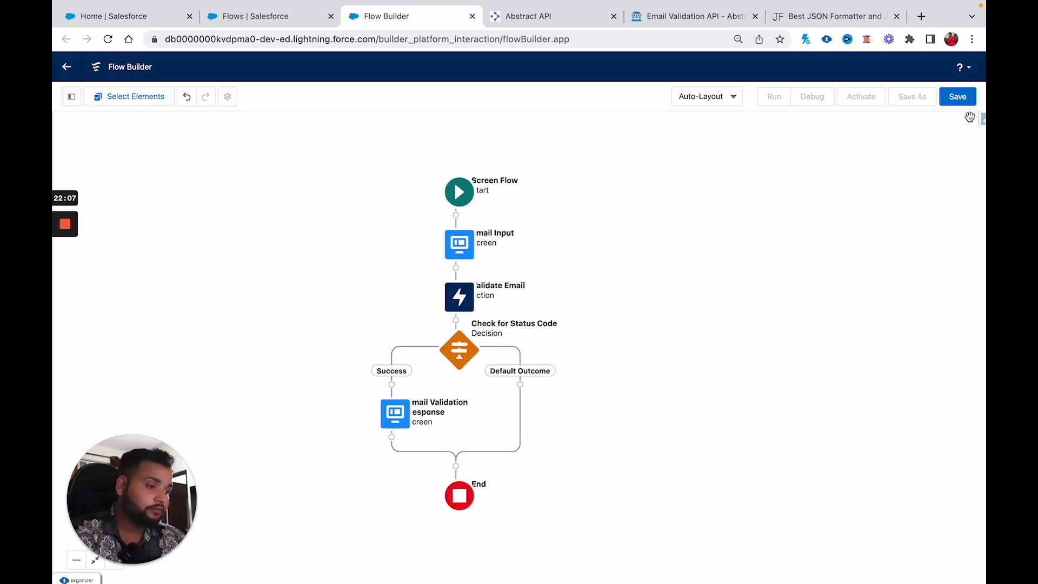
Step: Save the flow with the label 'Email Validation'
{"action": "left_click", "coordinate": [959, 101]}
{"action": "left_click", "coordinate": [370, 278]}
{"action": "type", "text": "Email Val"}
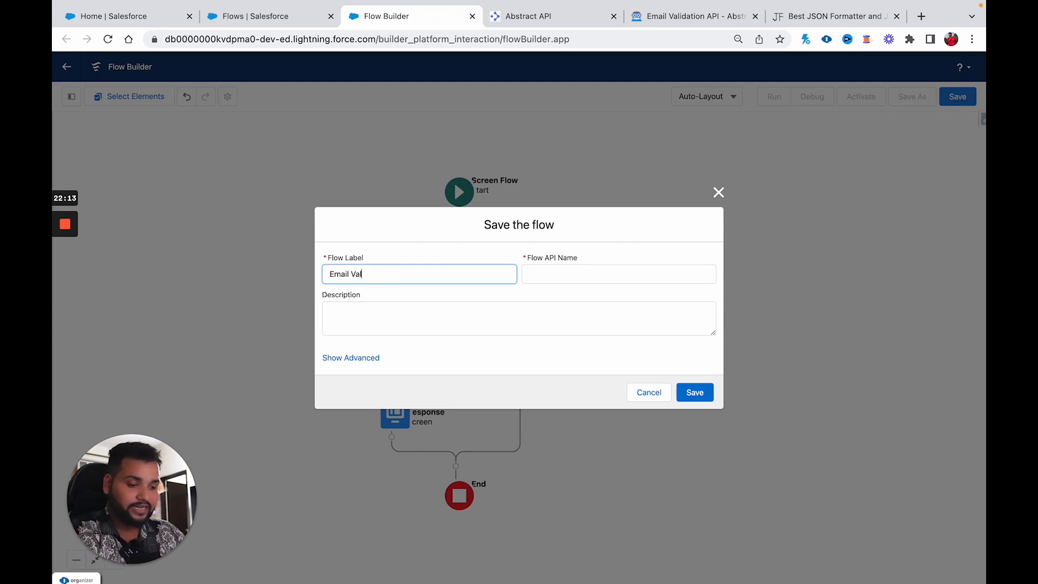
{"action": "type", "text": "idation"}
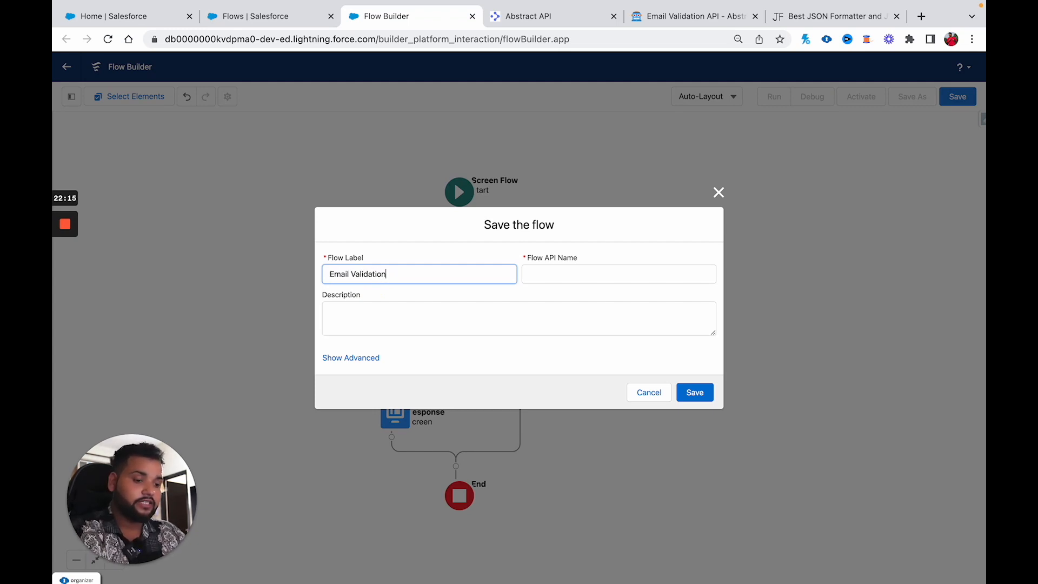
{"action": "left_click", "coordinate": [537, 285]}
{"action": "left_click", "coordinate": [696, 393]}
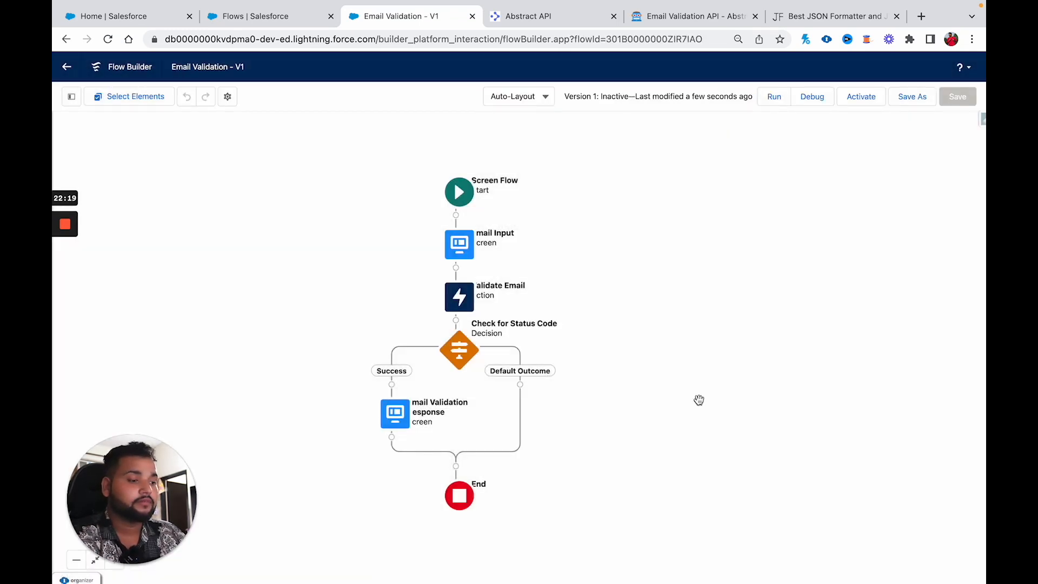
Step: Debug-run the flow with a Gmail address, getting DELIVERABLE with quality score 0.95
{"action": "left_click", "coordinate": [809, 102]}
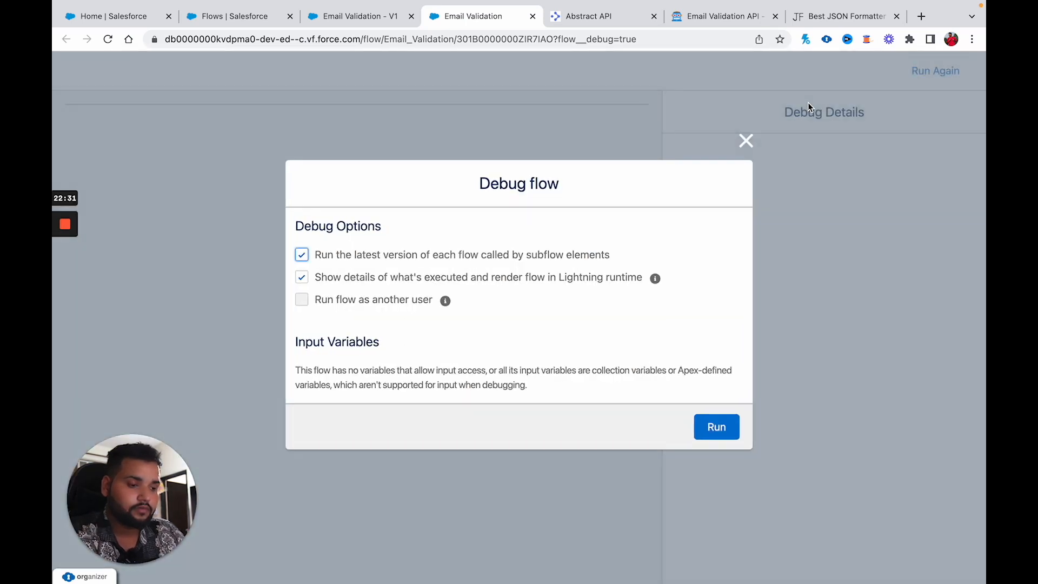
{"action": "left_click", "coordinate": [716, 426]}
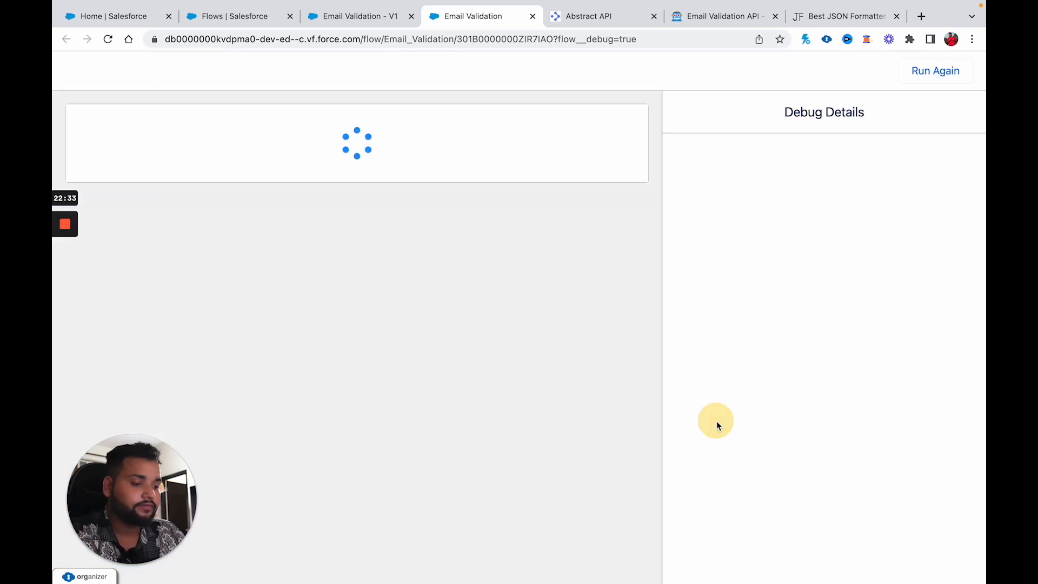
{"action": "left_click", "coordinate": [216, 190]}
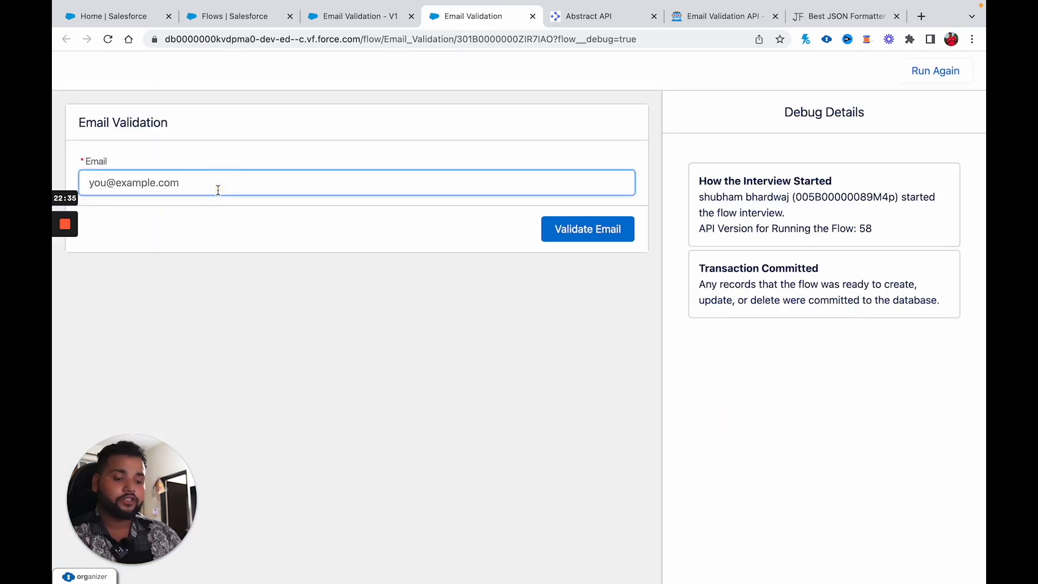
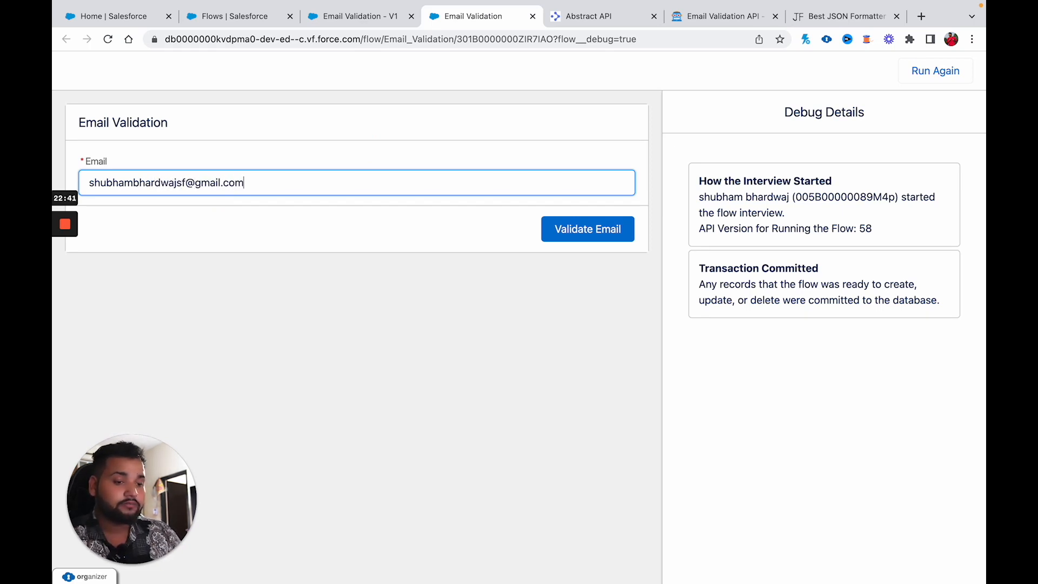
{"action": "left_click", "coordinate": [585, 229]}
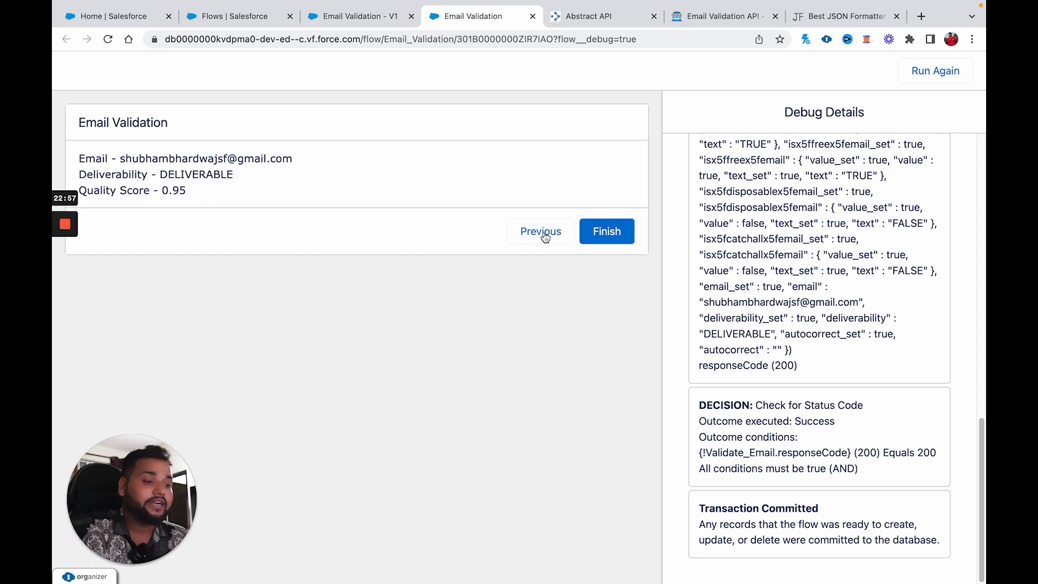
Step: Scroll through the Debug Details and highlight the recorded email value
{"action": "scroll", "coordinate": [723, 330], "scroll_direction": "up", "scroll_amount": 4}
{"action": "scroll", "coordinate": [723, 331], "scroll_direction": "up", "scroll_amount": 10}
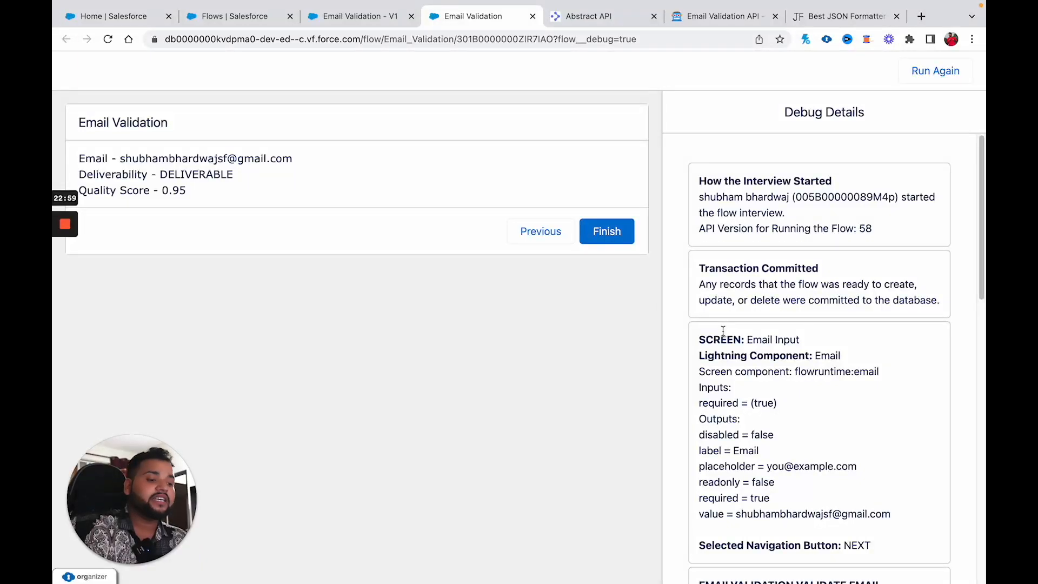
{"action": "scroll", "coordinate": [793, 439], "scroll_direction": "down", "scroll_amount": 3}
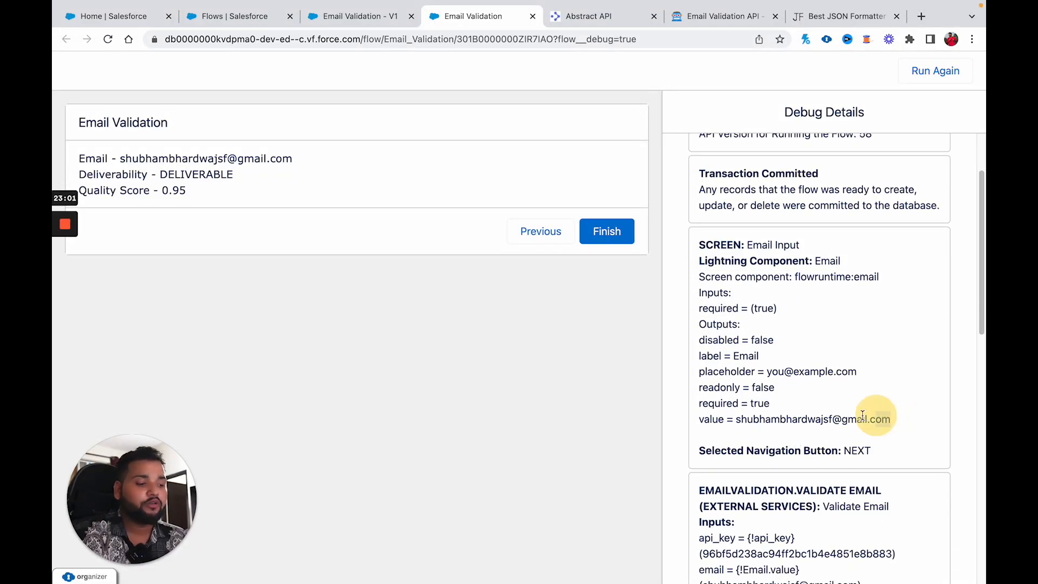
{"action": "left_click_drag", "start_coordinate": [870, 415], "coordinate": [734, 417]}
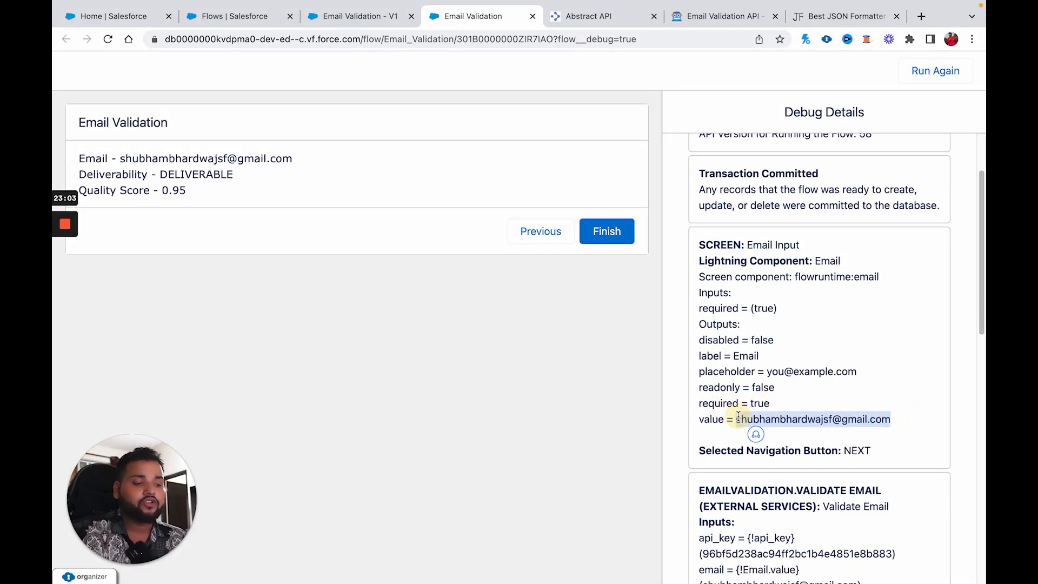
{"action": "scroll", "coordinate": [738, 416], "scroll_direction": "down", "scroll_amount": 6}
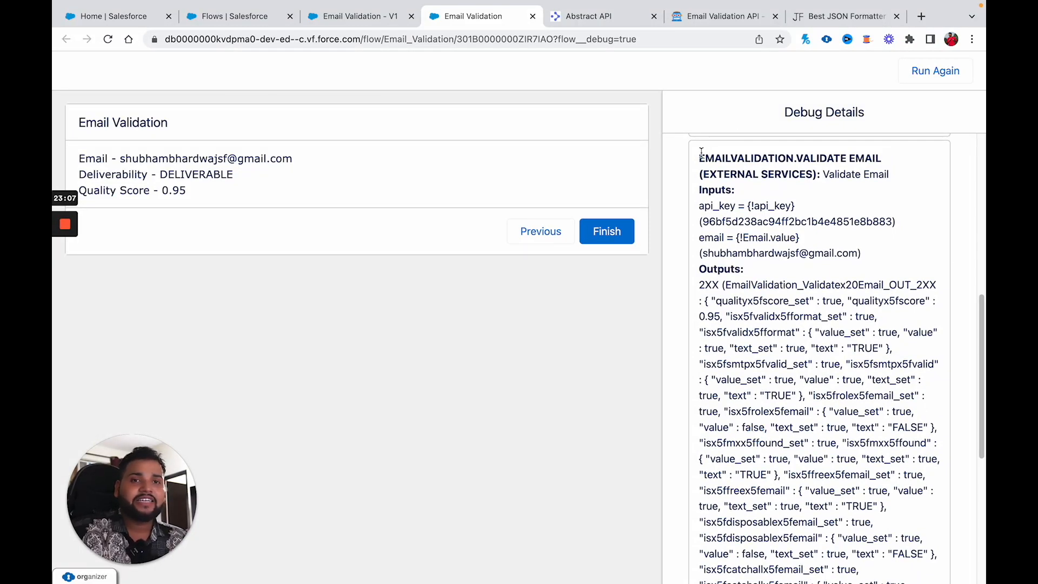
{"action": "scroll", "coordinate": [762, 362], "scroll_direction": "down", "scroll_amount": 2}
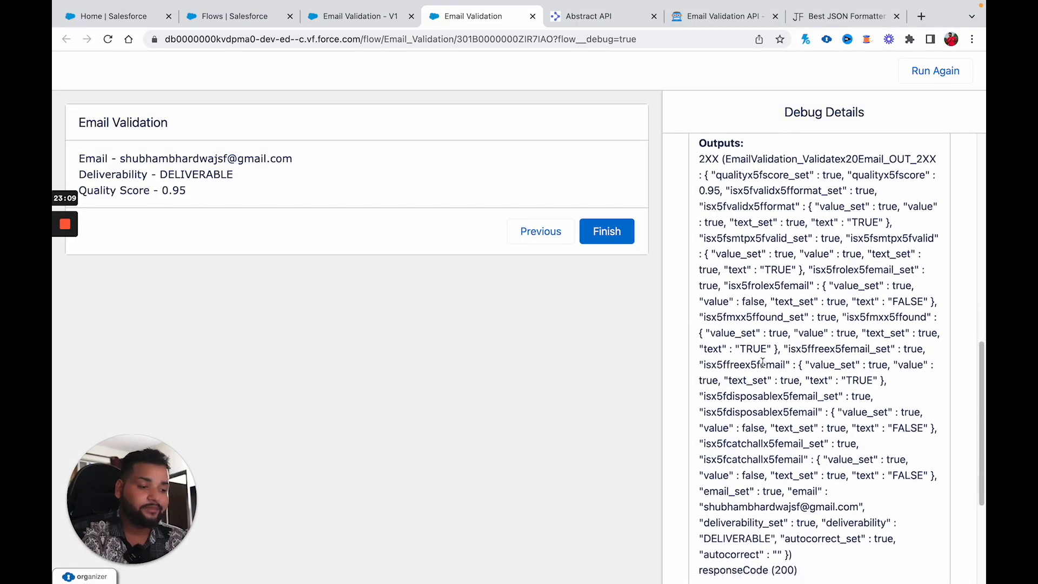
{"action": "scroll", "coordinate": [762, 362], "scroll_direction": "down", "scroll_amount": 4}
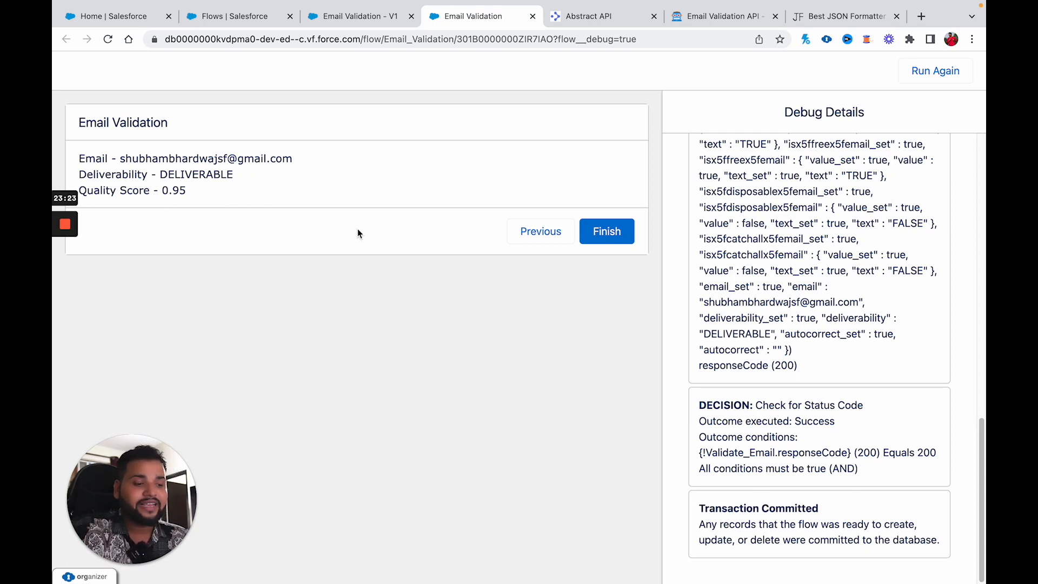
Step: Finish the interview, highlight the email, deliverability and quality score, then reopen debug options
{"action": "left_click", "coordinate": [621, 237]}
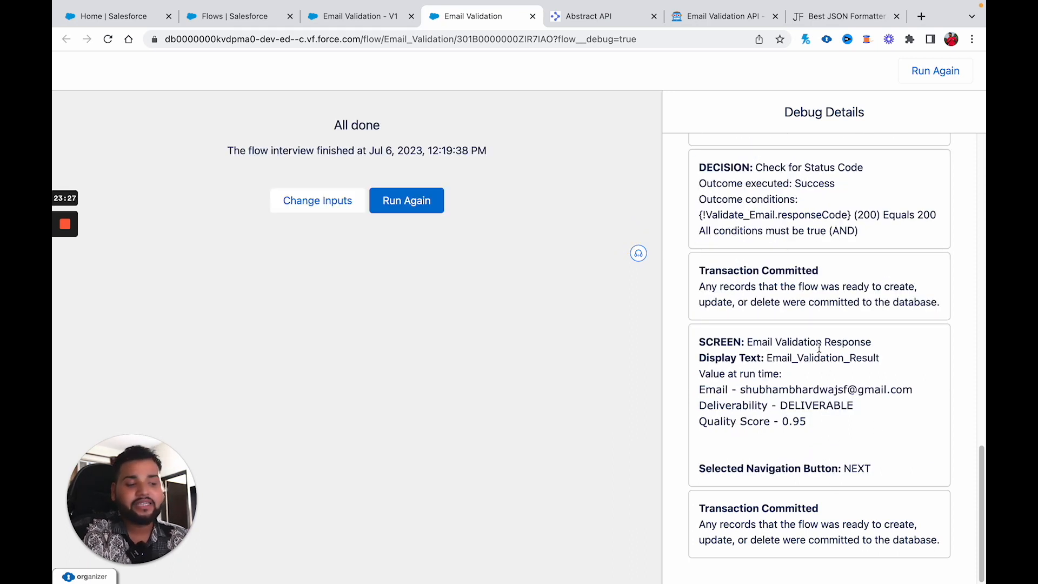
{"action": "left_click_drag", "start_coordinate": [811, 423], "coordinate": [693, 391]}
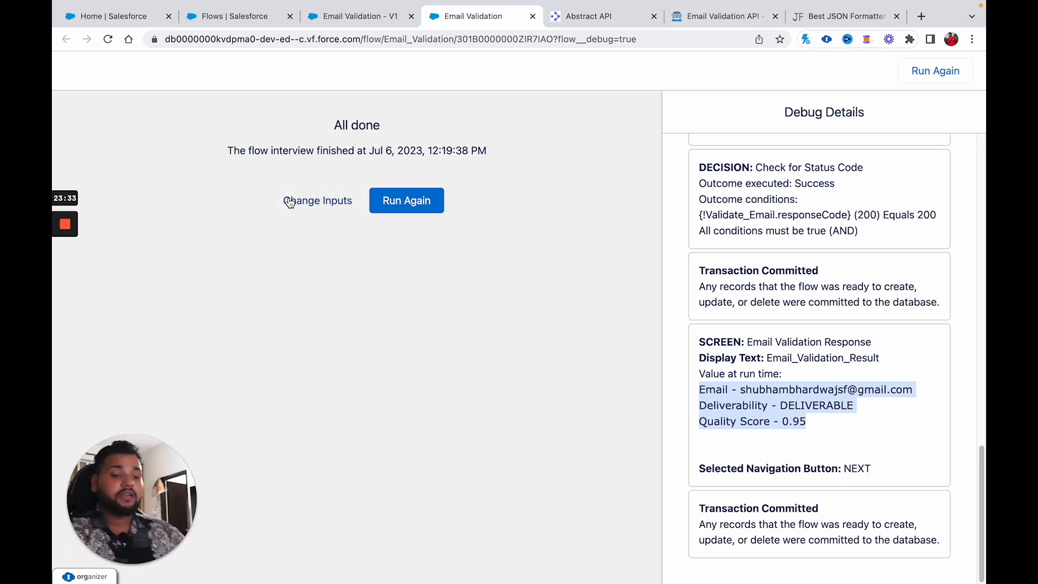
{"action": "left_click", "coordinate": [319, 202]}
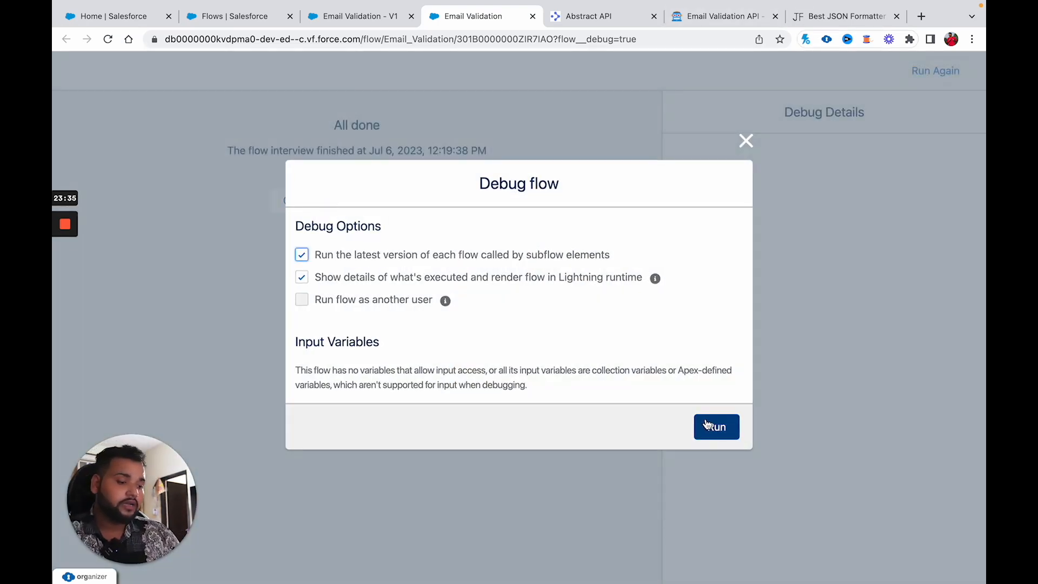
Step: Run the debug again with a made-up abc.com address, returning DELIVERABLE with score 0.8
{"action": "left_click", "coordinate": [705, 424]}
{"action": "left_click", "coordinate": [250, 180]}
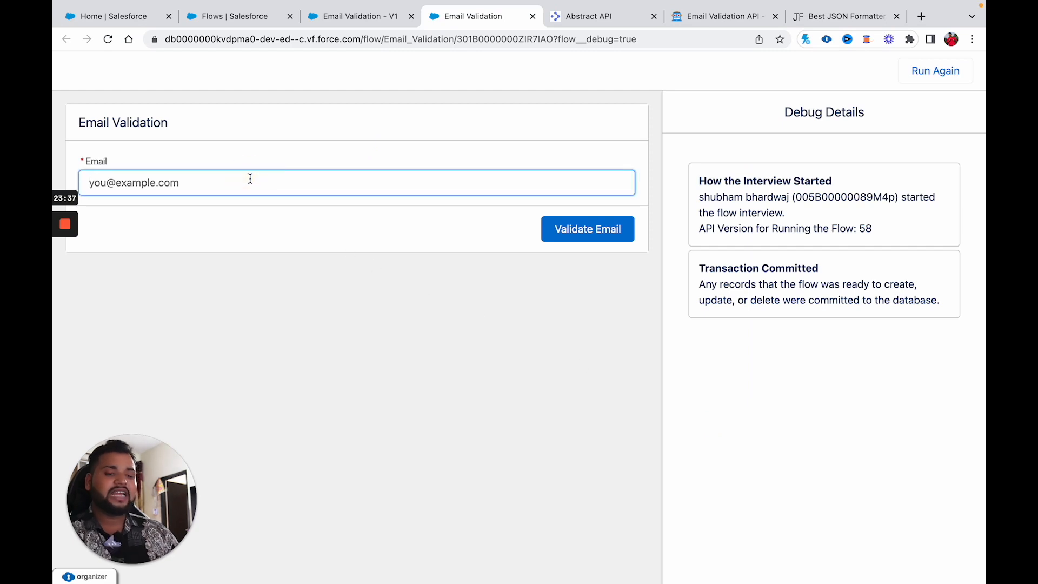
{"action": "type", "text": "asdhfkewbfjkdschoashic"}
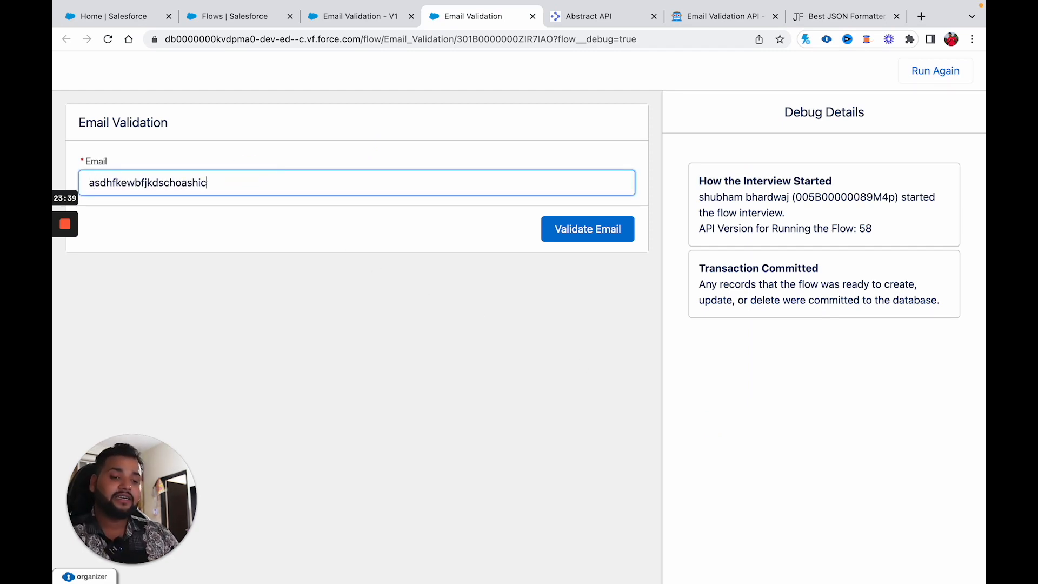
{"action": "type", "text": "@abc.com"}
{"action": "left_click", "coordinate": [557, 227]}
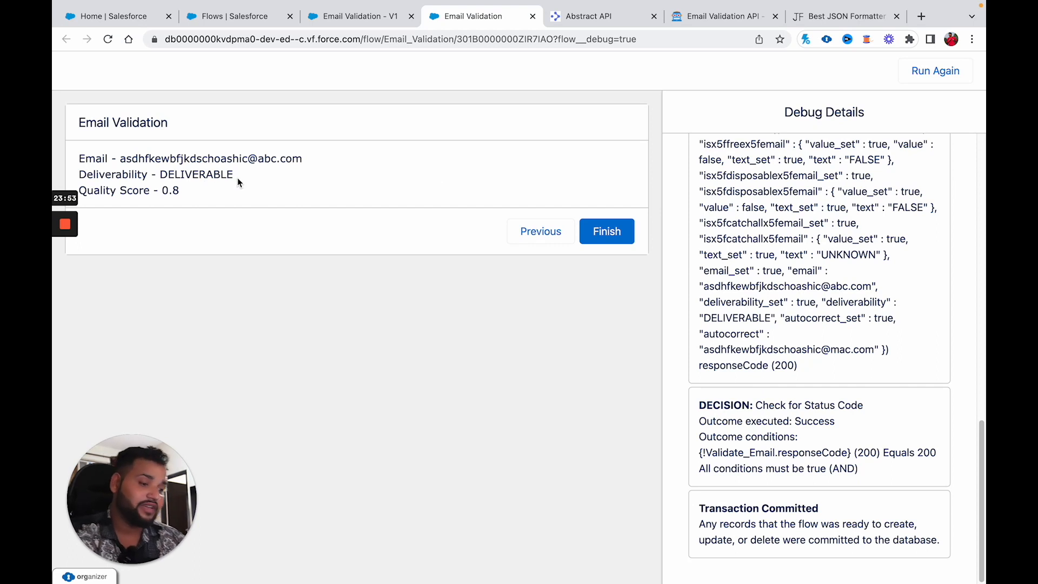
Step: Finish the interview and start a fresh run at the Email input screen
{"action": "left_click", "coordinate": [585, 231]}
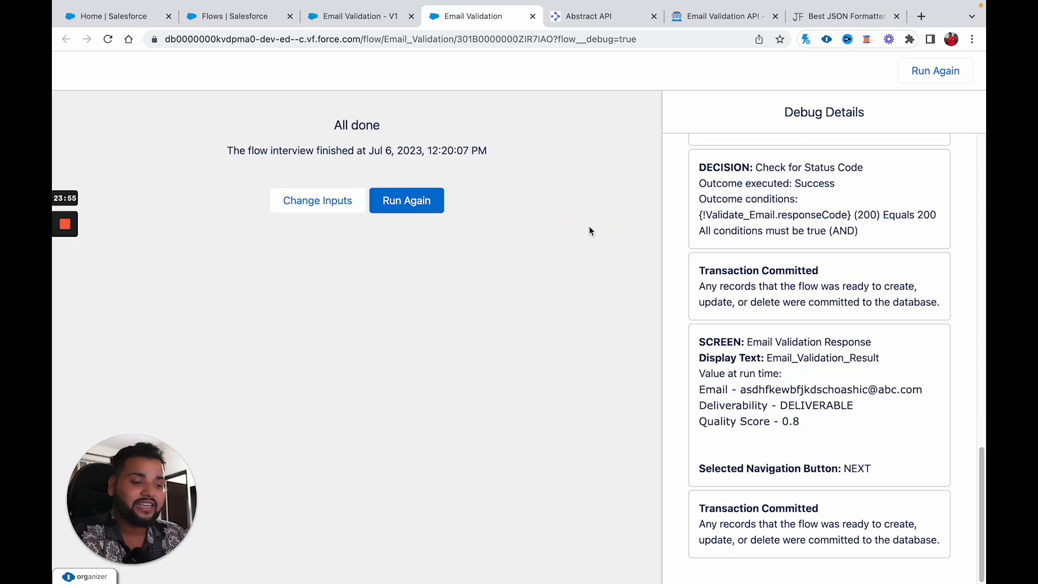
{"action": "left_click", "coordinate": [420, 203]}
{"action": "left_click", "coordinate": [307, 187]}
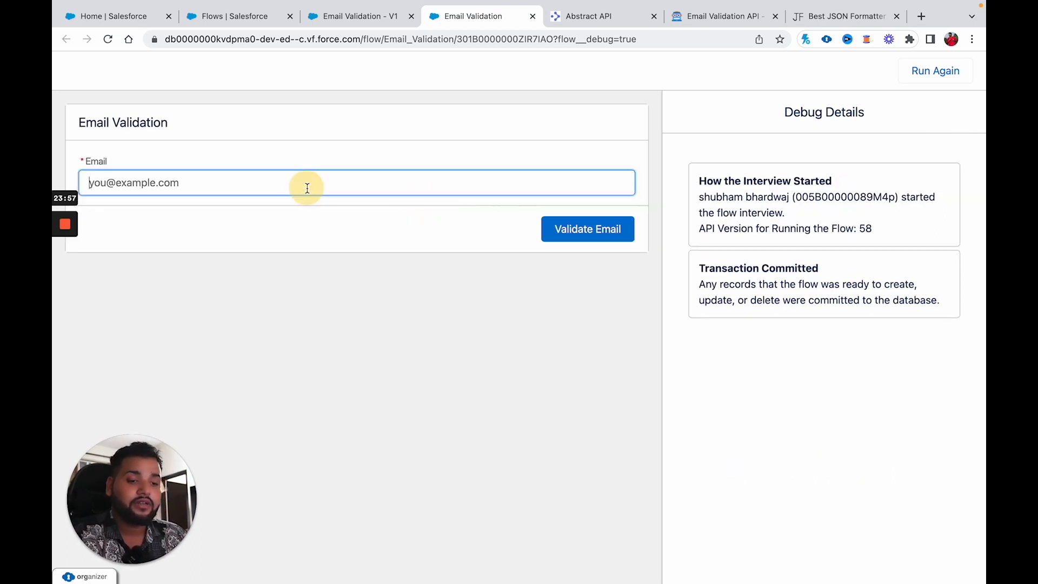
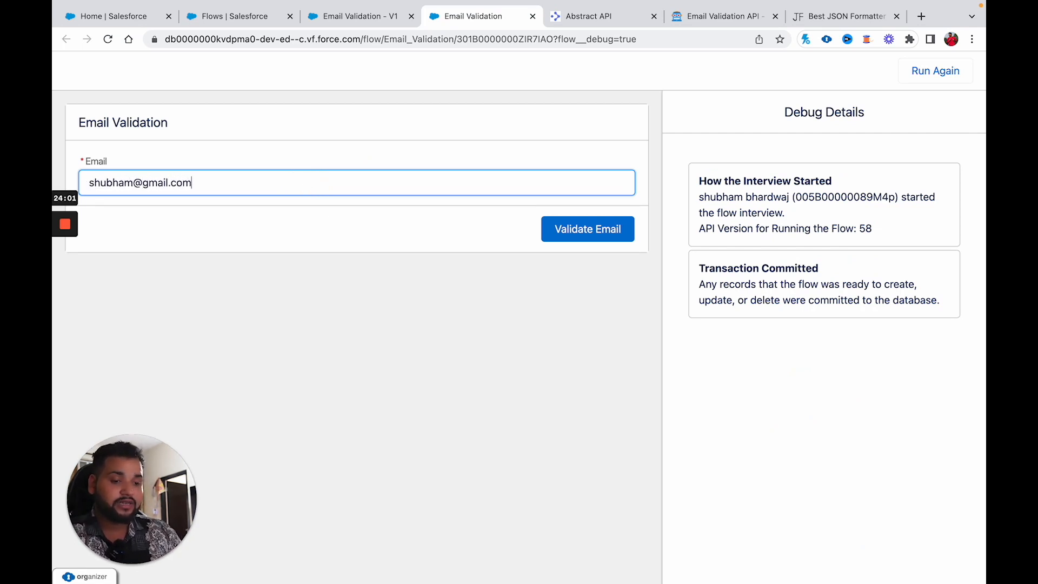
Step: Validate a short Gmail address, which returns UNDELIVERABLE with quality score 0
{"action": "left_click", "coordinate": [598, 242]}
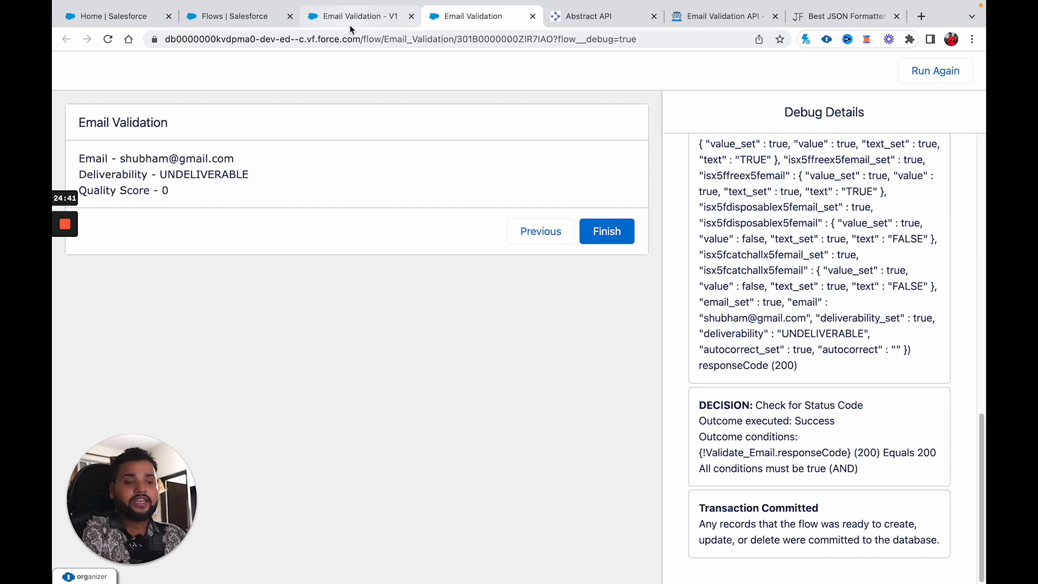
Step: Return to the Email Validation - V1 flow canvas in Flow Builder
{"action": "left_click", "coordinate": [344, 12]}
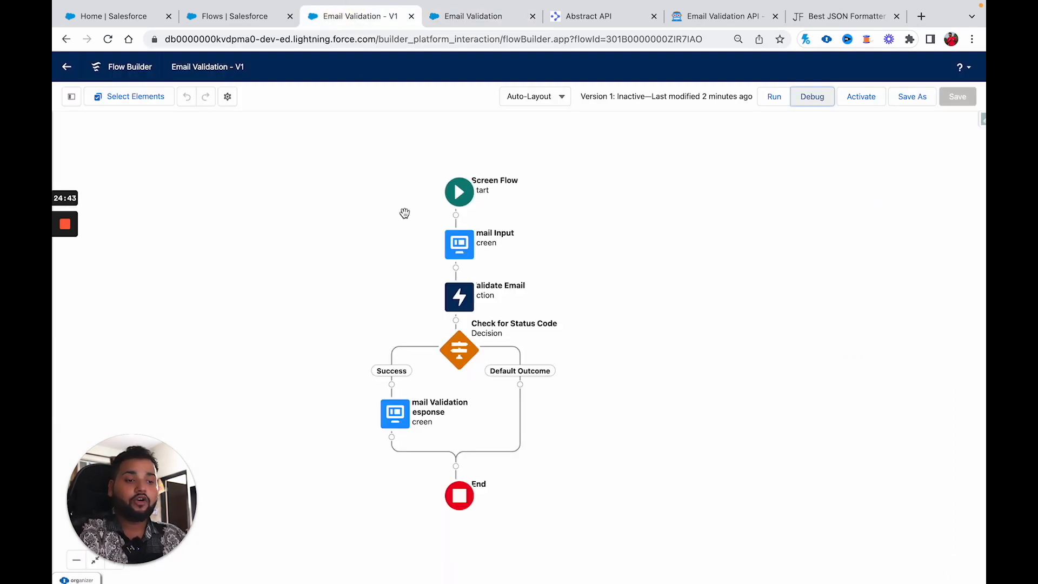